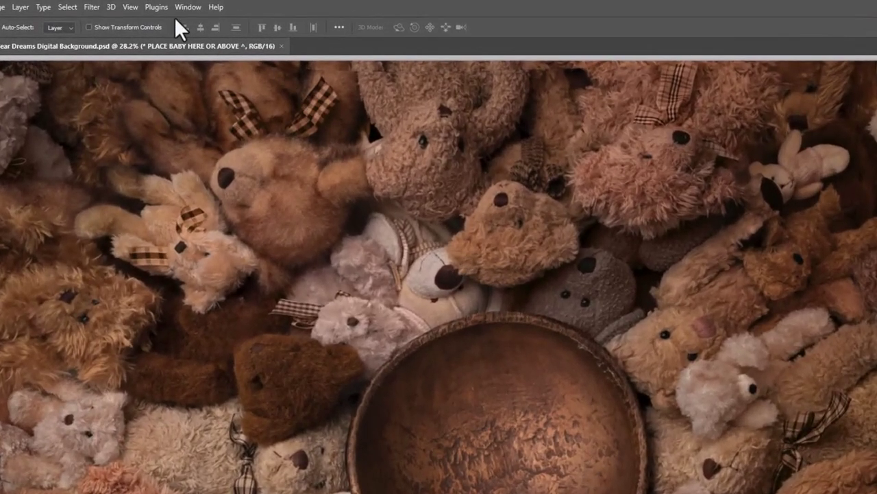
{"action": "left_click", "coordinate": [188, 7]}
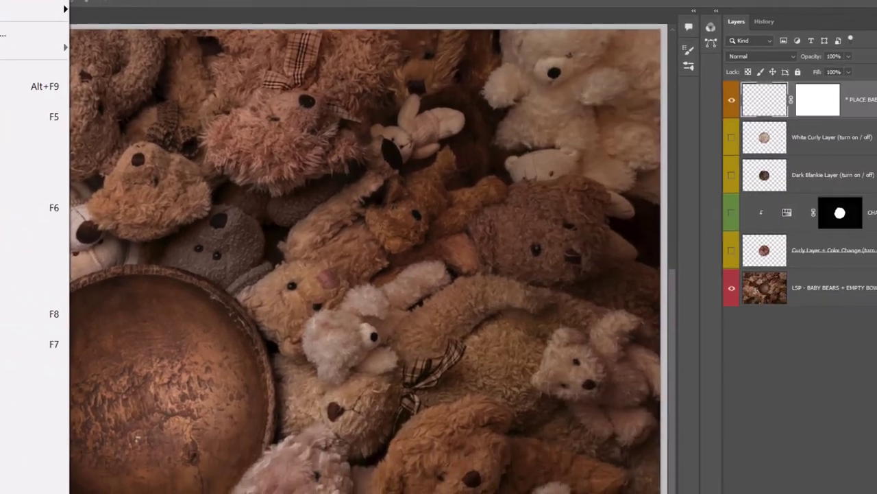
{"action": "left_click", "coordinate": [187, 8]}
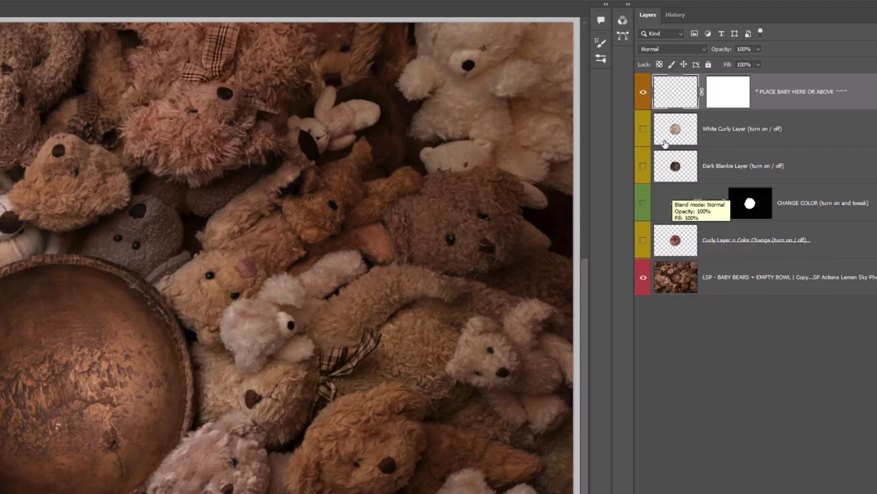
Turn on the Curly Layer + Color Change and CHANGE COLOR layers, and set the adjustment's Hue to +11 and Saturation to -11
{"action": "left_click", "coordinate": [644, 241]}
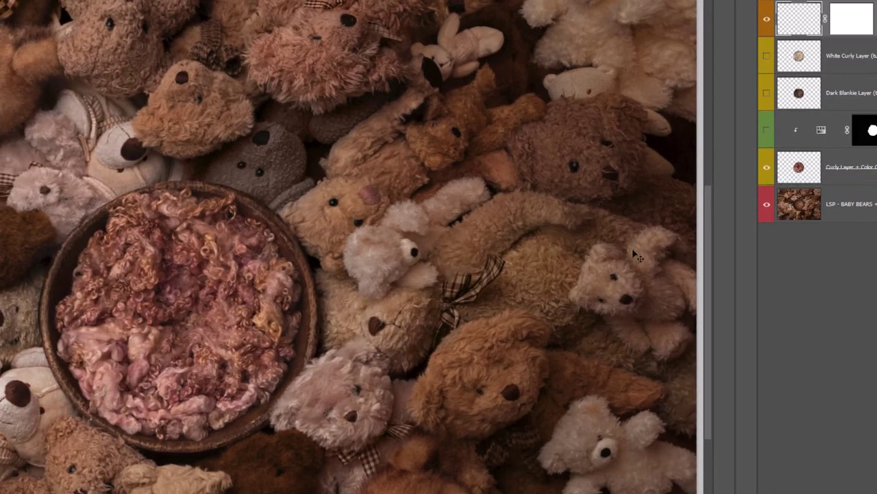
{"action": "left_click", "coordinate": [765, 131]}
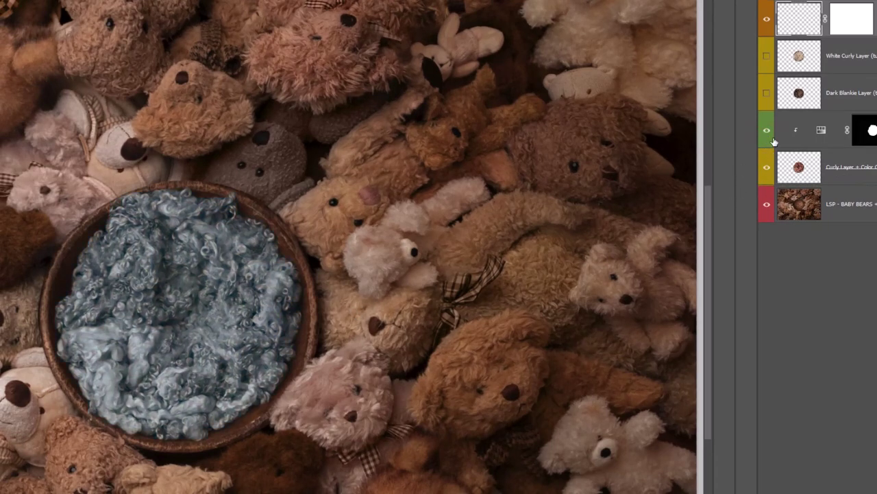
{"action": "left_click", "coordinate": [823, 131]}
{"action": "double_click", "coordinate": [821, 130]}
{"action": "left_click_drag", "start_coordinate": [582, 292], "coordinate": [576, 41]}
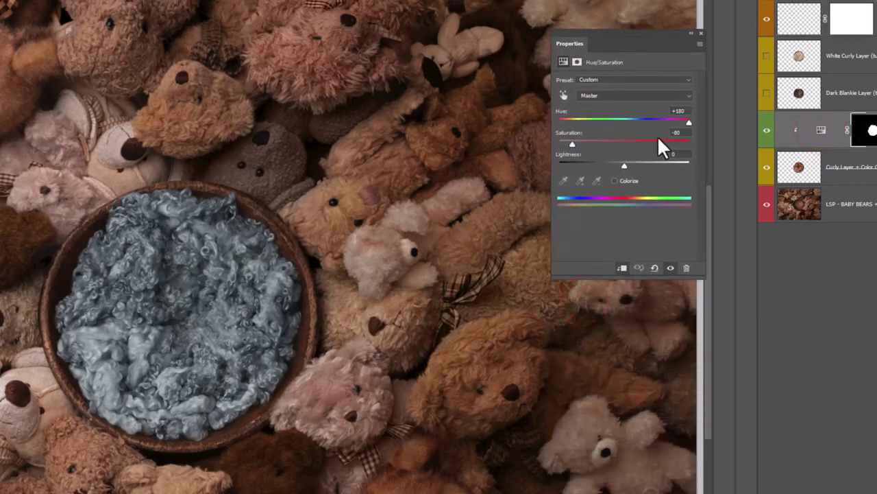
{"action": "left_click_drag", "start_coordinate": [682, 122], "coordinate": [616, 140]}
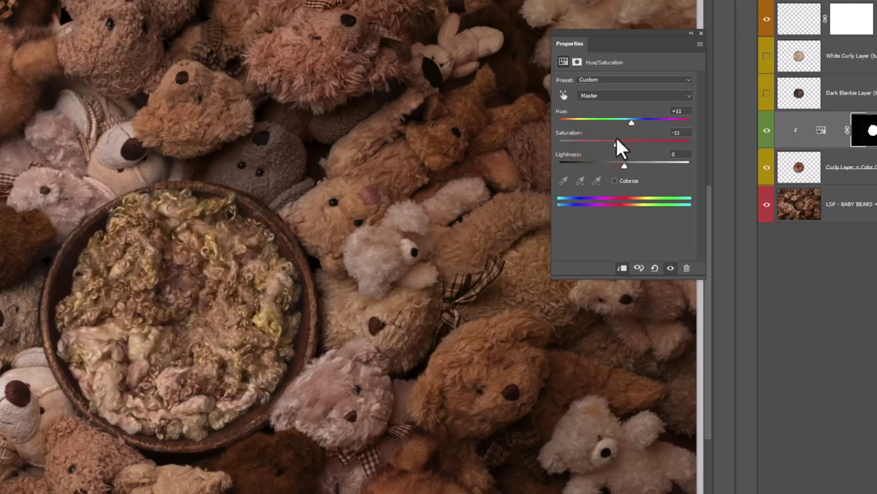
Try Colorize with various hues on the curly blanket's Hue/Saturation adjustment, and turn Colorize off again
{"action": "left_click", "coordinate": [614, 180]}
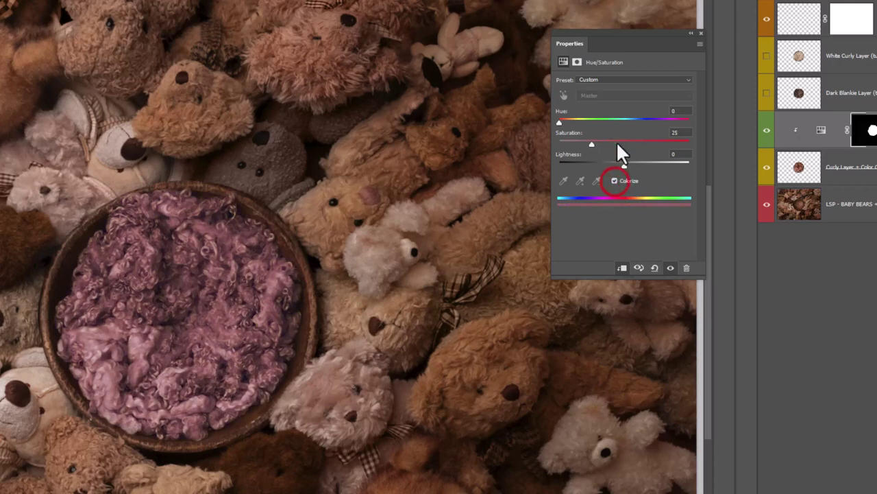
{"action": "left_click_drag", "start_coordinate": [560, 123], "coordinate": [692, 117]}
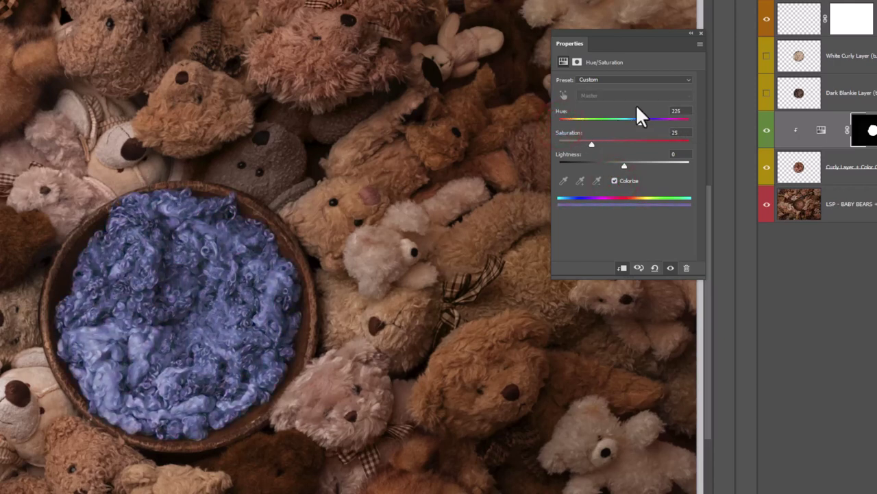
{"action": "mouse_move", "coordinate": [634, 107]}
{"action": "left_mouse_down"}
{"action": "mouse_move", "coordinate": [578, 107]}
{"action": "mouse_move", "coordinate": [670, 108]}
{"action": "mouse_move", "coordinate": [631, 118]}
{"action": "left_mouse_up"}
{"action": "left_click", "coordinate": [614, 180]}
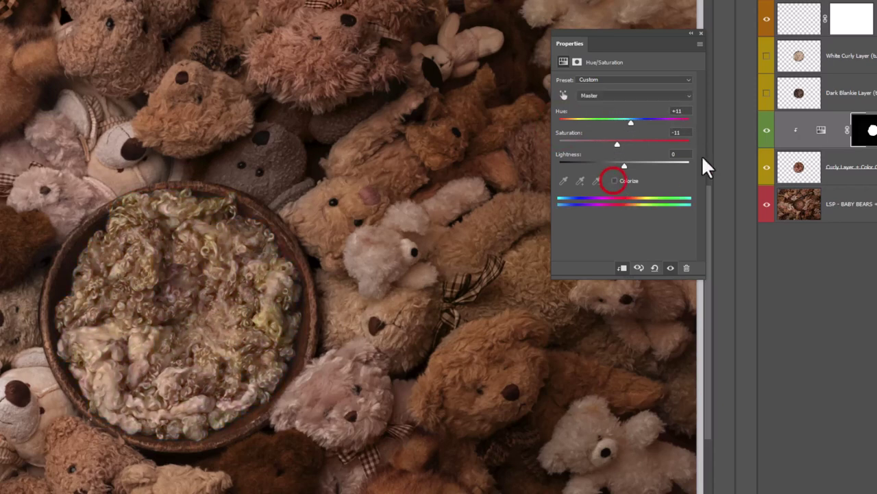
Hide the CHANGE COLOR adjustment and the Curly Layer + Color Change layer, leaving the bowl empty
{"action": "left_click", "coordinate": [768, 132]}
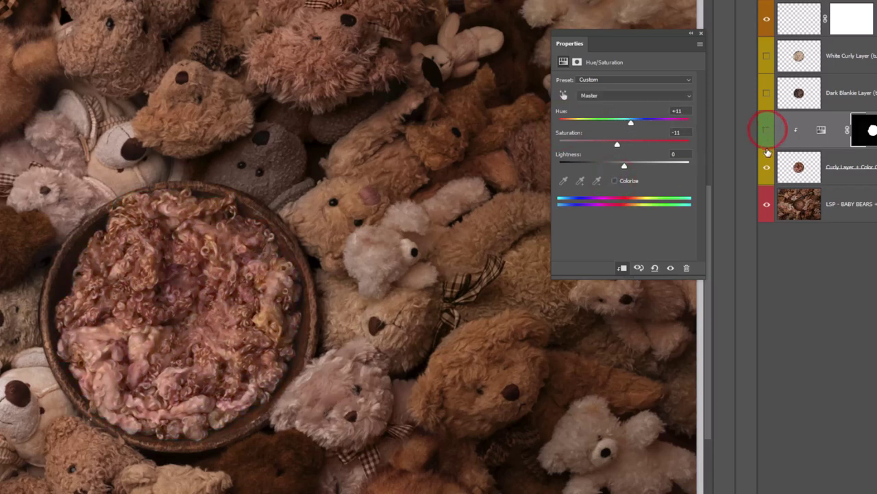
{"action": "left_click", "coordinate": [767, 167]}
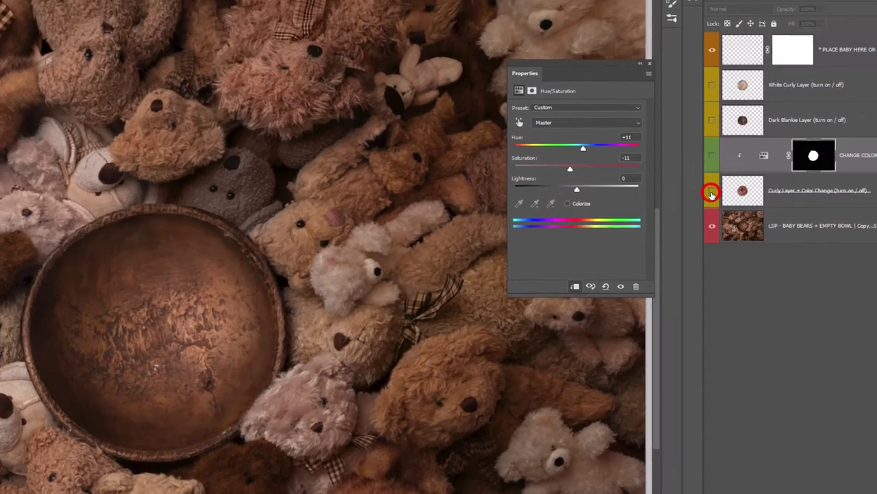
Preview the Dark Blankie, White Curly and Curly + Color Change layers in the bowl one at a time, hiding each again
{"action": "left_click", "coordinate": [726, 125]}
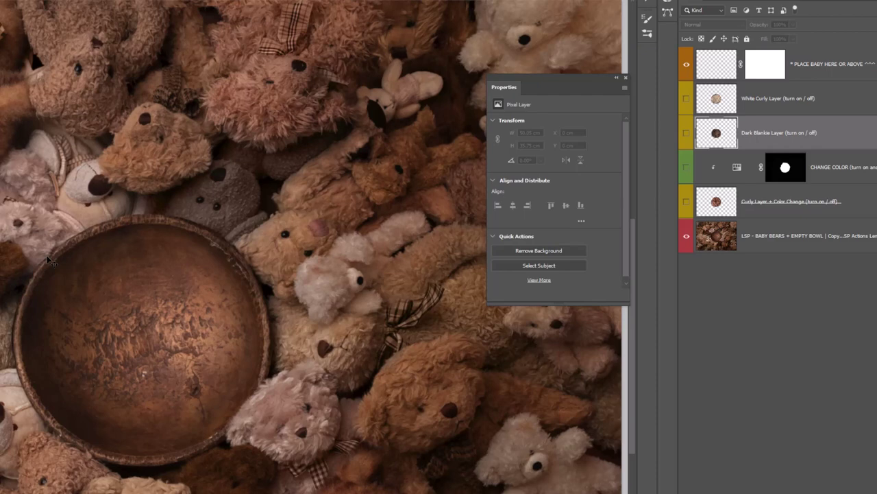
{"action": "left_click", "coordinate": [687, 133]}
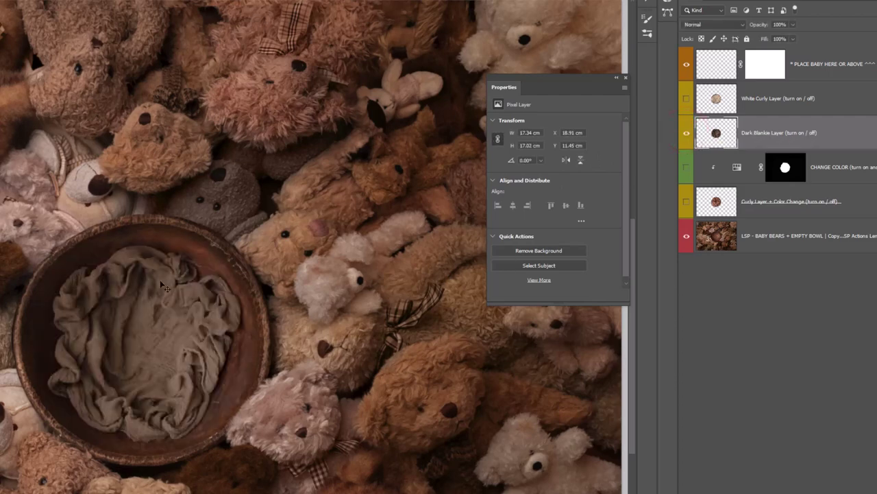
{"action": "left_click", "coordinate": [686, 134]}
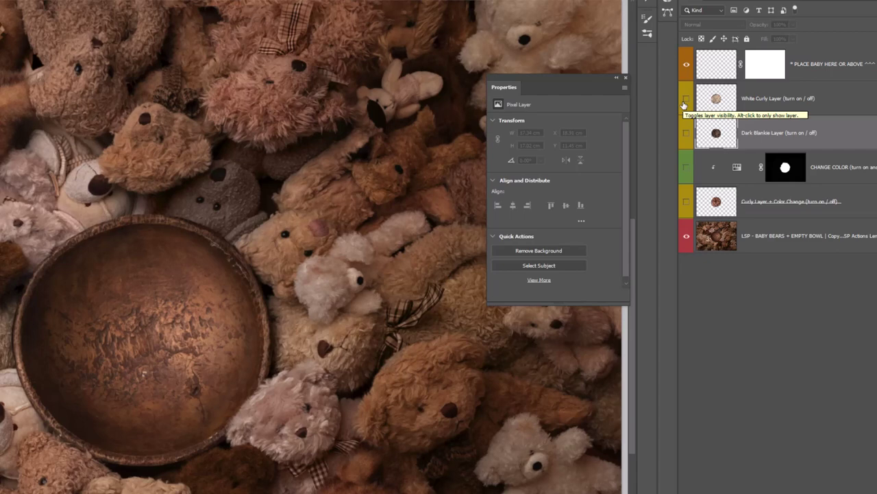
{"action": "left_click", "coordinate": [685, 100]}
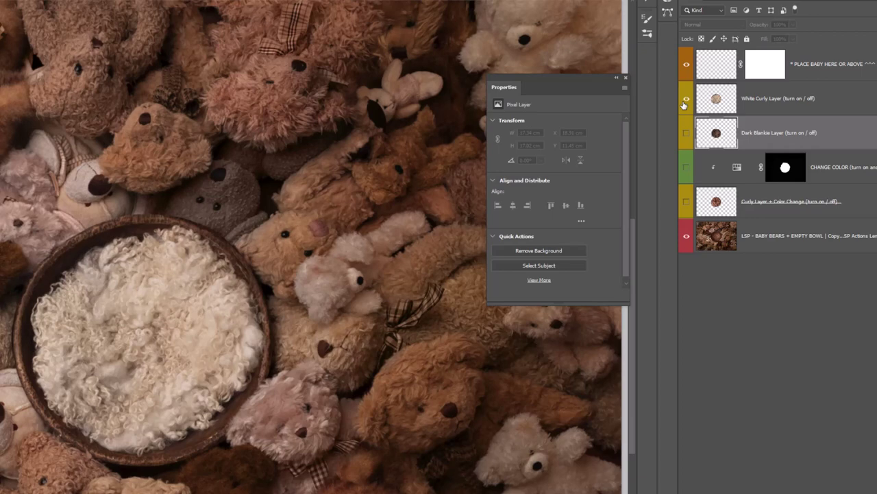
{"action": "left_click", "coordinate": [713, 99]}
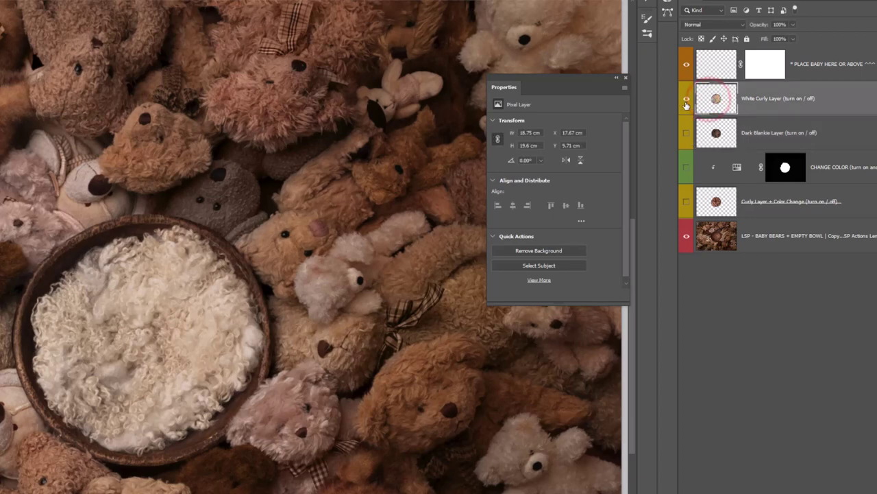
{"action": "left_click", "coordinate": [686, 103]}
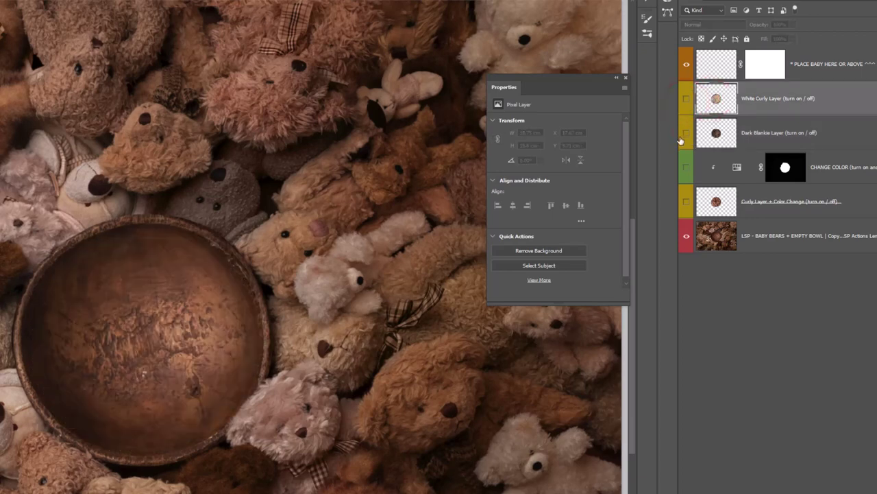
{"action": "left_click", "coordinate": [682, 135]}
{"action": "left_click", "coordinate": [683, 134]}
{"action": "left_click", "coordinate": [686, 202]}
{"action": "left_click", "coordinate": [686, 202]}
Place 6G5A0394 copy.jpg as an embedded image above the PLACE BABY HERE OR ABOVE layer
{"action": "left_click", "coordinate": [721, 66]}
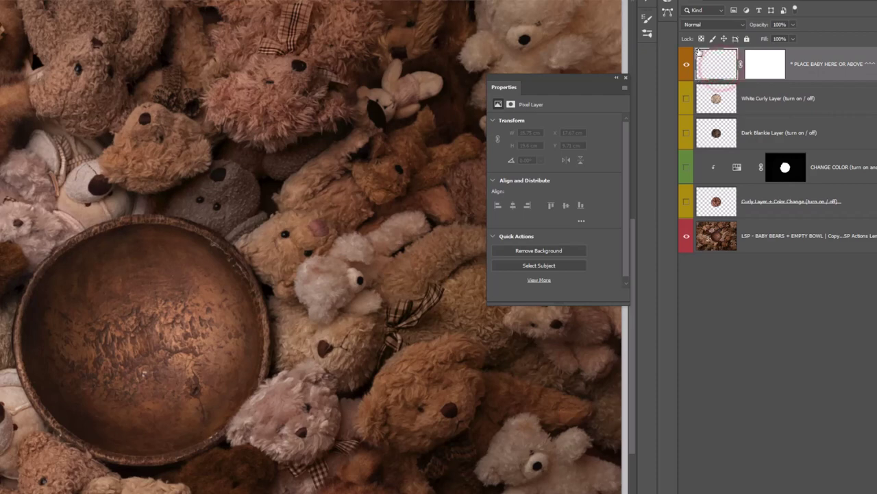
{"action": "left_click", "coordinate": [709, 66]}
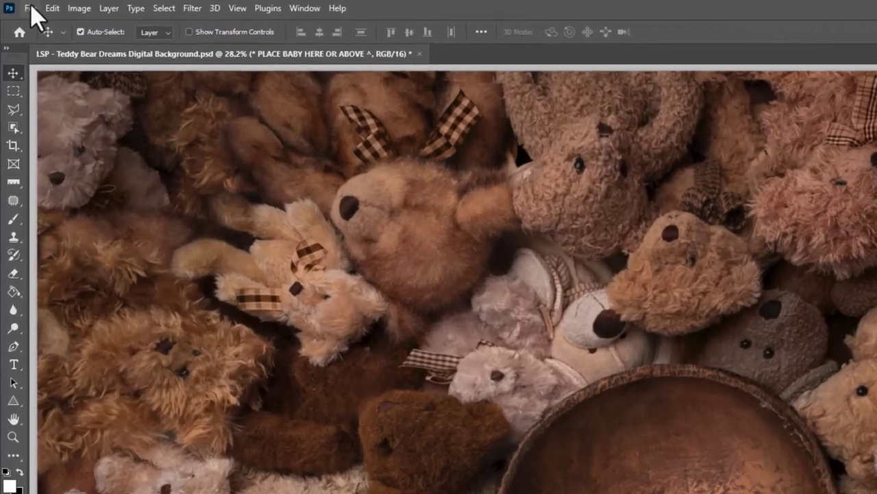
{"action": "left_click", "coordinate": [15, 3]}
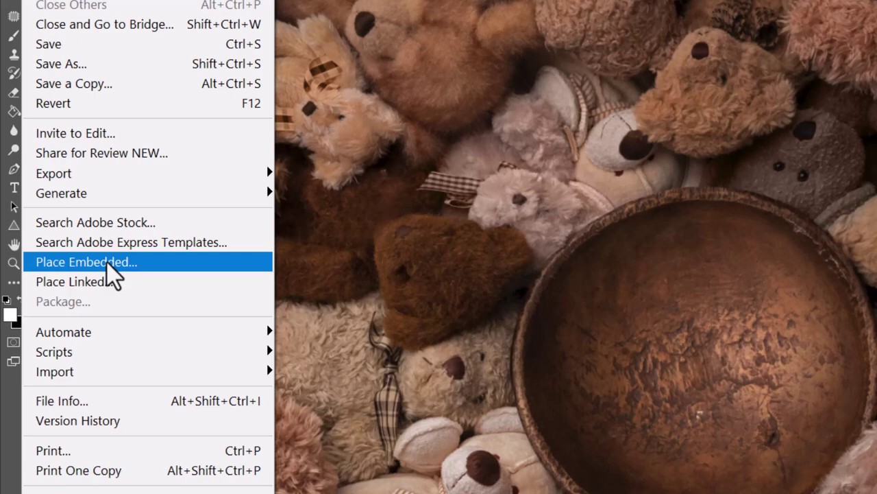
{"action": "left_click", "coordinate": [108, 265]}
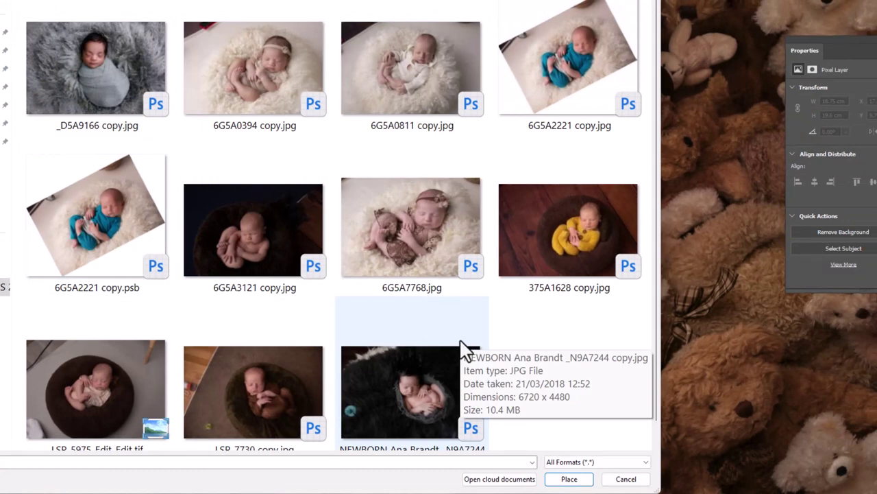
{"action": "left_click", "coordinate": [266, 74]}
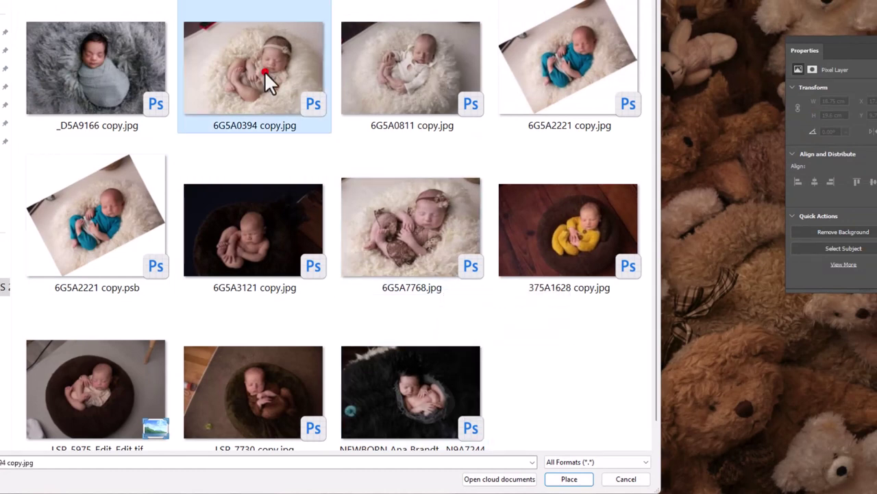
{"action": "left_click", "coordinate": [579, 479]}
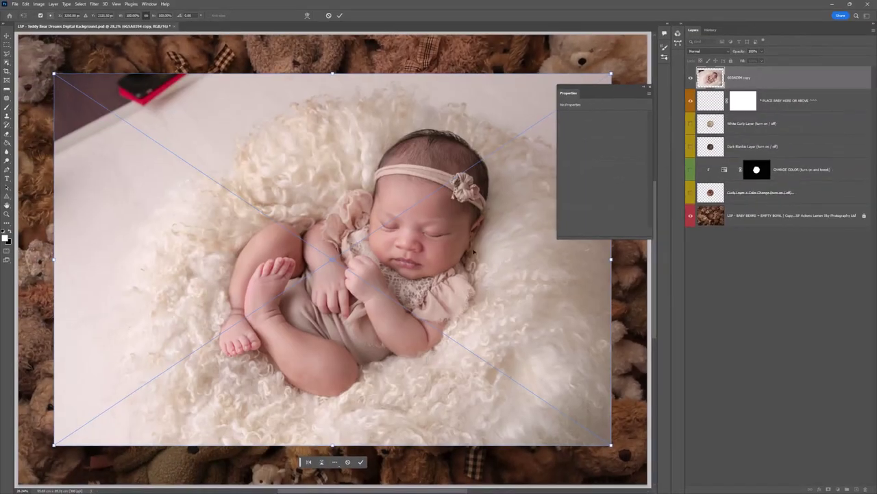
Lower the placed baby photo's opacity to 55% and close the Properties panel covering the canvas
{"action": "left_click_drag", "start_coordinate": [347, 194], "coordinate": [328, 194]}
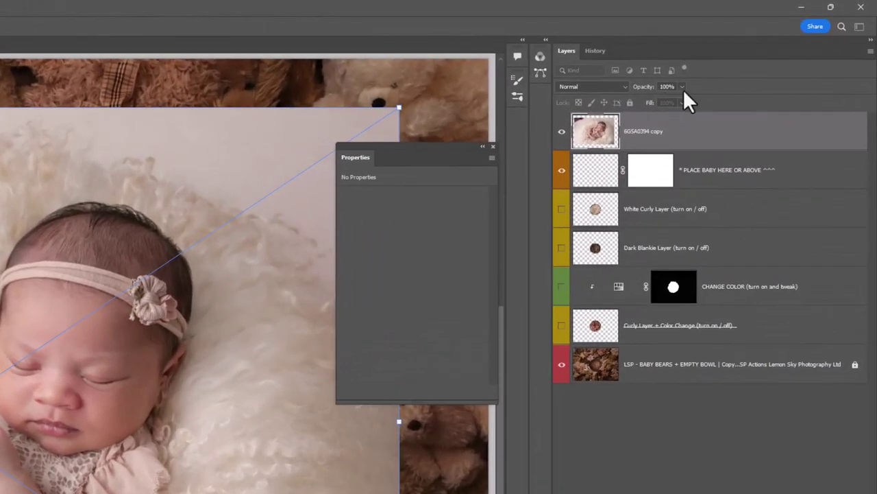
{"action": "left_click", "coordinate": [683, 87]}
{"action": "left_click_drag", "start_coordinate": [681, 101], "coordinate": [658, 101]}
{"action": "left_click", "coordinate": [493, 146]}
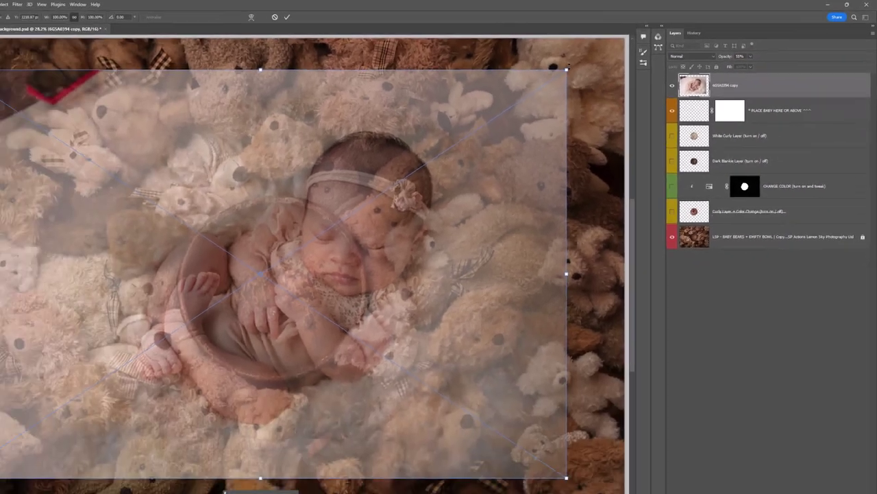
Scale the baby photo down to about 57% and move it over the wooden bowl
{"action": "left_click_drag", "start_coordinate": [399, 107], "coordinate": [45, 329]}
{"action": "left_click_drag", "start_coordinate": [385, 196], "coordinate": [358, 220]}
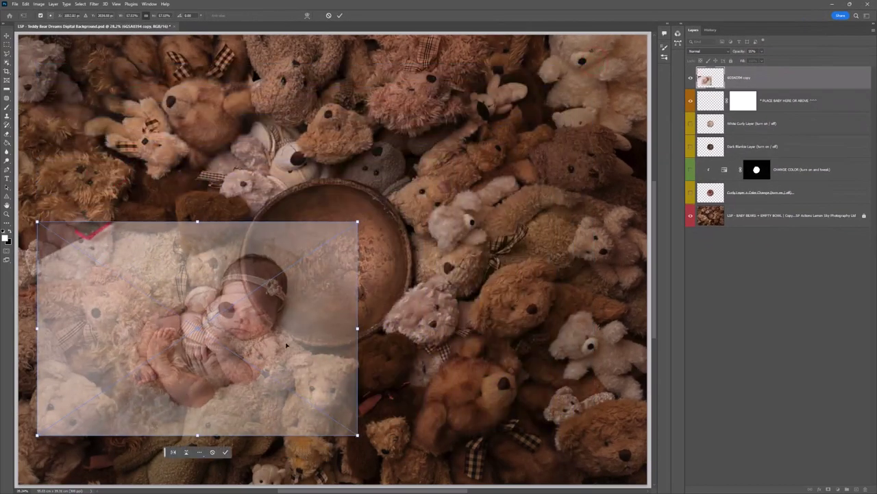
{"action": "left_click_drag", "start_coordinate": [287, 344], "coordinate": [394, 281]}
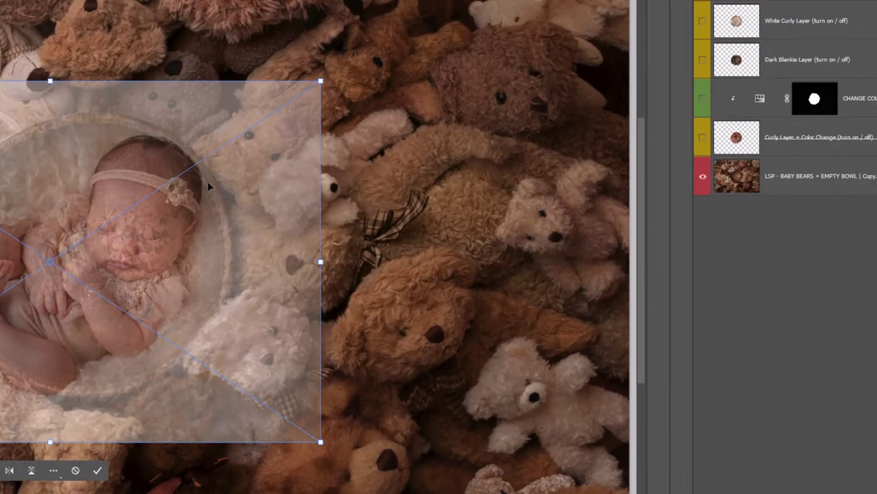
Try the baby photo flipped horizontally over the bowl, and flip it back to its original orientation
{"action": "right_click", "coordinate": [398, 219]}
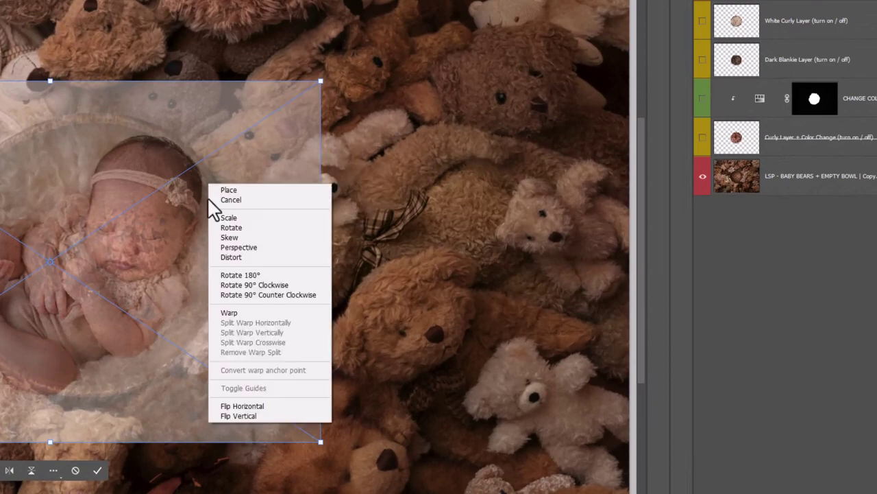
{"action": "left_click", "coordinate": [234, 406]}
{"action": "left_click_drag", "start_coordinate": [67, 346], "coordinate": [120, 345]}
{"action": "right_click", "coordinate": [146, 232]}
{"action": "left_click", "coordinate": [184, 448]}
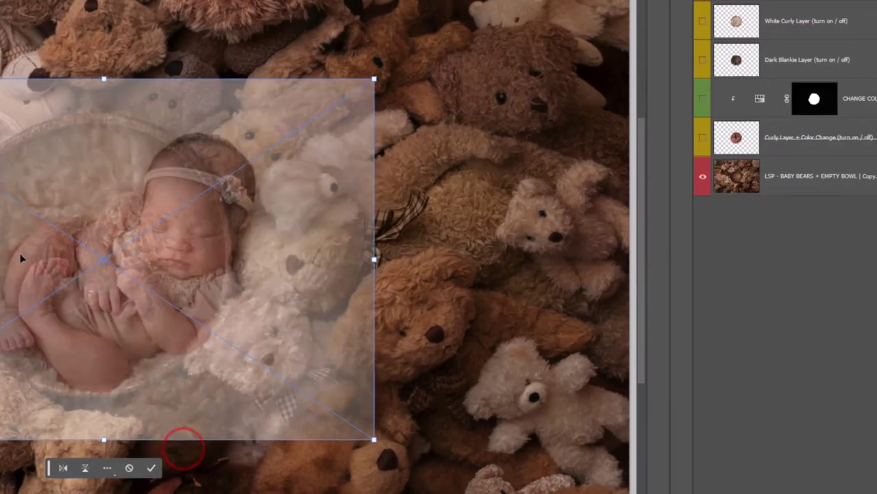
Center the baby over the bowl and scale the photo down to about 45%
{"action": "left_click_drag", "start_coordinate": [19, 258], "coordinate": [261, 265]}
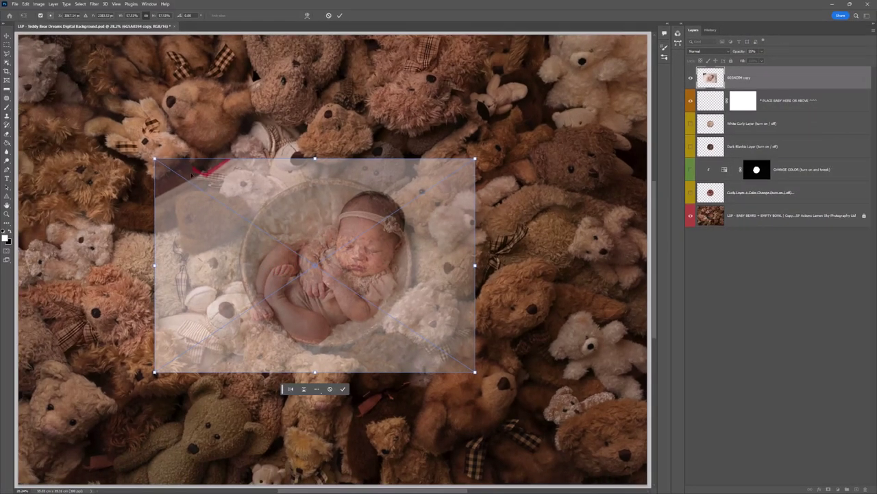
{"action": "left_click_drag", "start_coordinate": [155, 159], "coordinate": [222, 202]}
{"action": "left_click_drag", "start_coordinate": [418, 297], "coordinate": [397, 272]}
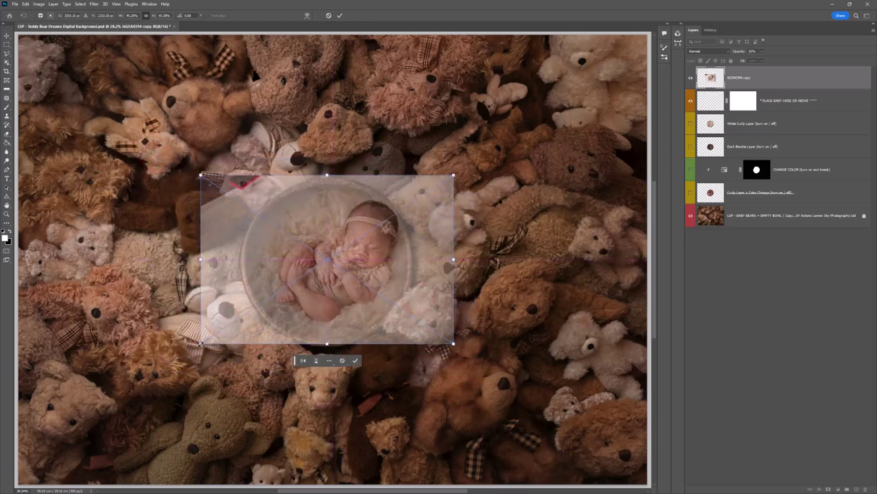
Slightly enlarge the baby photo, rotate it counter-clockwise, fit the baby inside the bowl and commit the transform
{"action": "left_click_drag", "start_coordinate": [200, 343], "coordinate": [191, 345]}
{"action": "left_click_drag", "start_coordinate": [368, 413], "coordinate": [395, 403]}
{"action": "left_click_drag", "start_coordinate": [392, 315], "coordinate": [395, 320]}
{"action": "left_click_drag", "start_coordinate": [212, 378], "coordinate": [213, 377]}
{"action": "left_click_drag", "start_coordinate": [372, 304], "coordinate": [370, 304]}
{"action": "double_click", "coordinate": [365, 272]}
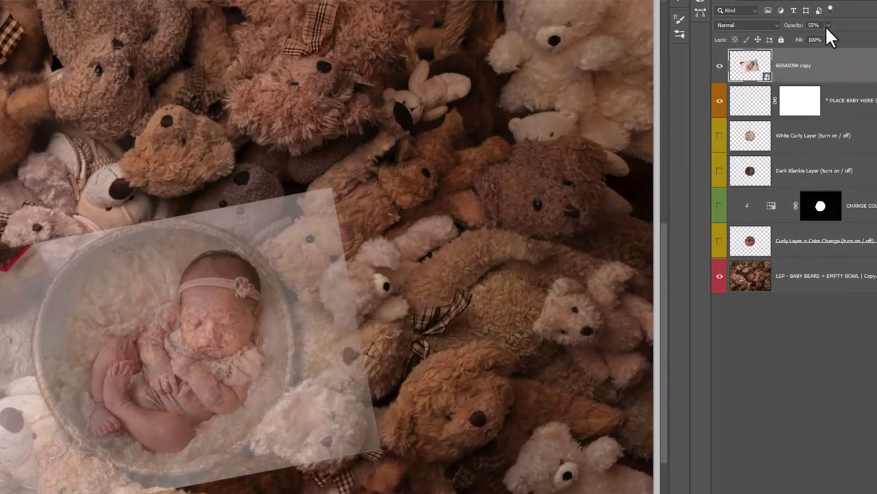
Set the baby photo's opacity to 100%, turn on the White Curly Layer and reselect the baby photo layer
{"action": "left_click", "coordinate": [761, 52]}
{"action": "left_click_drag", "start_coordinate": [828, 37], "coordinate": [865, 40]}
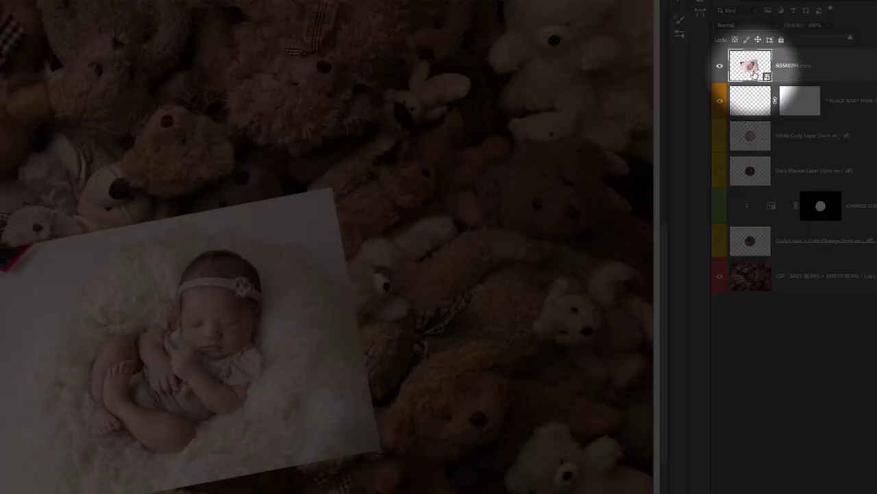
{"action": "left_click", "coordinate": [718, 137]}
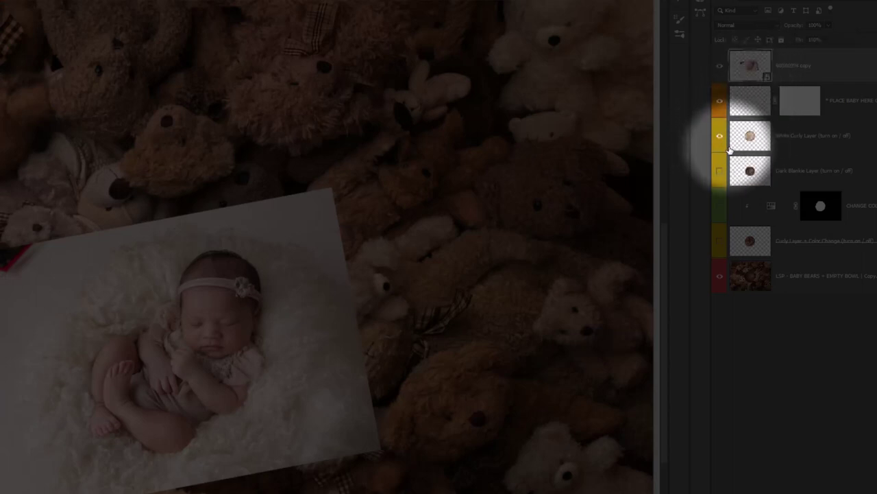
{"action": "left_click", "coordinate": [749, 68]}
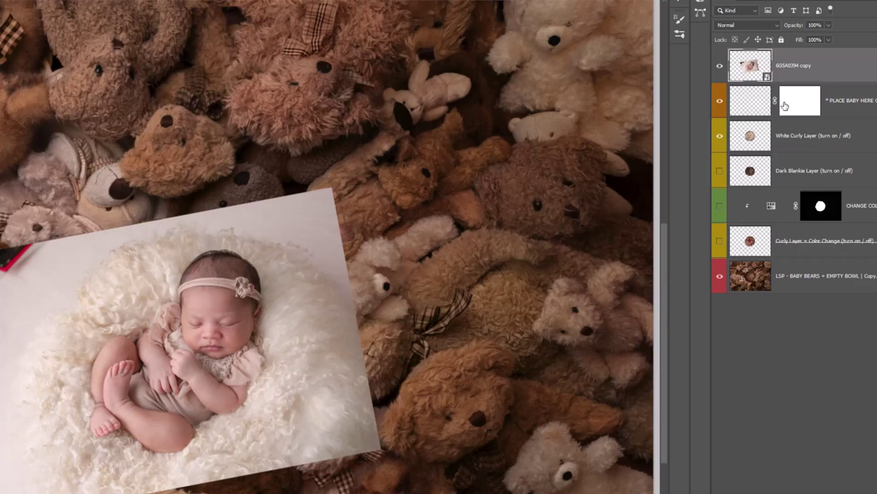
Add a layer mask to the baby photo and set up a brush of about 480 px with 30% flow
{"action": "left_click", "coordinate": [757, 75]}
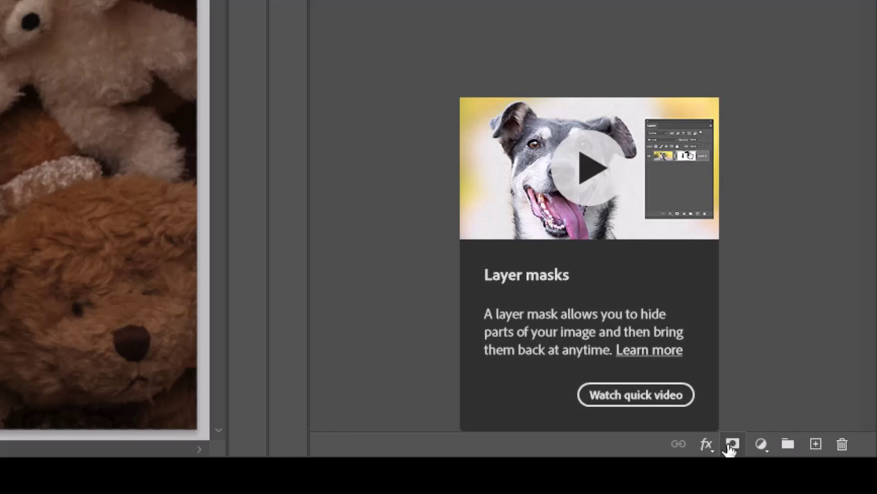
{"action": "left_click", "coordinate": [733, 444]}
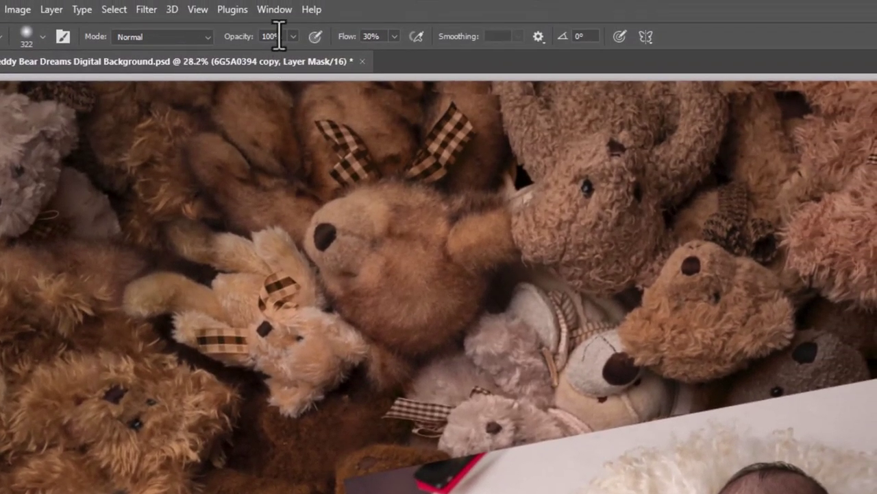
{"action": "left_click", "coordinate": [372, 36]}
{"action": "type", "text": "30"}
{"action": "right_click", "coordinate": [811, 368]}
{"action": "left_click", "coordinate": [644, 183]}
{"action": "left_click", "coordinate": [604, 185]}
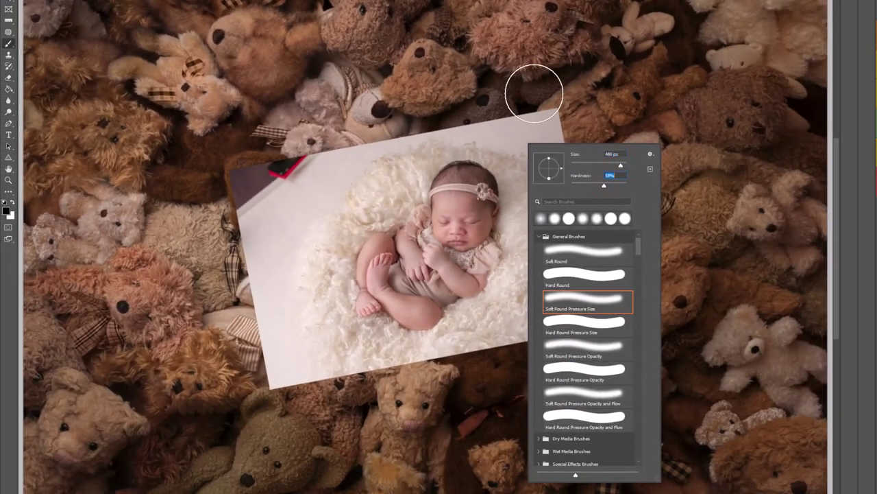
Paint black on the mask to hide the baby photo outside the bowl's rim, keeping the baby and nearby blanket
{"action": "mouse_move", "coordinate": [534, 96]}
{"action": "left_mouse_down"}
{"action": "mouse_move", "coordinate": [570, 159]}
{"action": "mouse_move", "coordinate": [507, 105]}
{"action": "mouse_move", "coordinate": [552, 165]}
{"action": "mouse_move", "coordinate": [547, 174]}
{"action": "mouse_move", "coordinate": [538, 158]}
{"action": "mouse_move", "coordinate": [550, 213]}
{"action": "mouse_move", "coordinate": [538, 233]}
{"action": "mouse_move", "coordinate": [542, 261]}
{"action": "mouse_move", "coordinate": [538, 234]}
{"action": "mouse_move", "coordinate": [528, 289]}
{"action": "mouse_move", "coordinate": [500, 329]}
{"action": "mouse_move", "coordinate": [512, 334]}
{"action": "mouse_move", "coordinate": [592, 268]}
{"action": "mouse_move", "coordinate": [571, 308]}
{"action": "mouse_move", "coordinate": [574, 358]}
{"action": "mouse_move", "coordinate": [585, 271]}
{"action": "mouse_move", "coordinate": [509, 133]}
{"action": "mouse_move", "coordinate": [521, 143]}
{"action": "mouse_move", "coordinate": [473, 123]}
{"action": "mouse_move", "coordinate": [495, 134]}
{"action": "mouse_move", "coordinate": [429, 128]}
{"action": "mouse_move", "coordinate": [340, 184]}
{"action": "mouse_move", "coordinate": [323, 226]}
{"action": "mouse_move", "coordinate": [301, 236]}
{"action": "mouse_move", "coordinate": [301, 275]}
{"action": "mouse_move", "coordinate": [313, 298]}
{"action": "mouse_move", "coordinate": [400, 275]}
{"action": "mouse_move", "coordinate": [354, 283]}
{"action": "left_mouse_up"}
{"action": "mouse_move", "coordinate": [370, 239]}
{"action": "left_mouse_down"}
{"action": "mouse_move", "coordinate": [409, 264]}
{"action": "mouse_move", "coordinate": [407, 254]}
{"action": "mouse_move", "coordinate": [376, 259]}
{"action": "mouse_move", "coordinate": [375, 296]}
{"action": "left_mouse_up"}
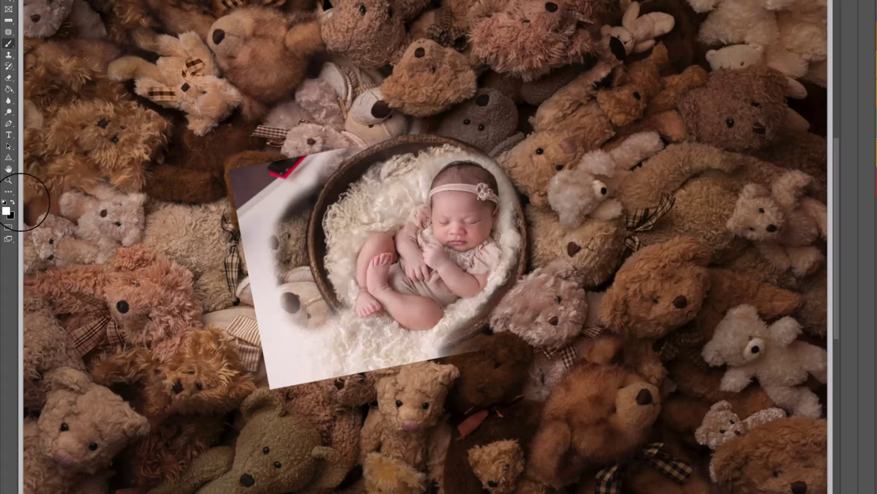
{"action": "left_click", "coordinate": [13, 203]}
{"action": "mouse_move", "coordinate": [313, 147]}
{"action": "left_mouse_down"}
{"action": "mouse_move", "coordinate": [357, 135]}
{"action": "mouse_move", "coordinate": [234, 275]}
{"action": "mouse_move", "coordinate": [248, 127]}
{"action": "mouse_move", "coordinate": [271, 174]}
{"action": "mouse_move", "coordinate": [246, 248]}
{"action": "mouse_move", "coordinate": [253, 286]}
{"action": "mouse_move", "coordinate": [261, 224]}
{"action": "mouse_move", "coordinate": [290, 333]}
{"action": "mouse_move", "coordinate": [322, 379]}
{"action": "mouse_move", "coordinate": [308, 329]}
{"action": "mouse_move", "coordinate": [334, 357]}
{"action": "mouse_move", "coordinate": [305, 307]}
{"action": "mouse_move", "coordinate": [296, 360]}
{"action": "mouse_move", "coordinate": [306, 384]}
{"action": "mouse_move", "coordinate": [375, 352]}
{"action": "mouse_move", "coordinate": [325, 333]}
{"action": "mouse_move", "coordinate": [338, 341]}
{"action": "mouse_move", "coordinate": [308, 297]}
{"action": "mouse_move", "coordinate": [327, 333]}
{"action": "mouse_move", "coordinate": [352, 347]}
{"action": "mouse_move", "coordinate": [412, 366]}
{"action": "mouse_move", "coordinate": [447, 363]}
{"action": "mouse_move", "coordinate": [425, 368]}
{"action": "mouse_move", "coordinate": [468, 353]}
{"action": "mouse_move", "coordinate": [442, 366]}
{"action": "mouse_move", "coordinate": [517, 306]}
{"action": "mouse_move", "coordinate": [538, 267]}
{"action": "mouse_move", "coordinate": [540, 223]}
{"action": "mouse_move", "coordinate": [542, 238]}
{"action": "mouse_move", "coordinate": [530, 180]}
{"action": "mouse_move", "coordinate": [560, 209]}
{"action": "left_mouse_up"}
With a smaller soft brush, refine the mask where the photo's blanket meets the bowl's right and lower-right inner edge
{"action": "key", "text": "z"}
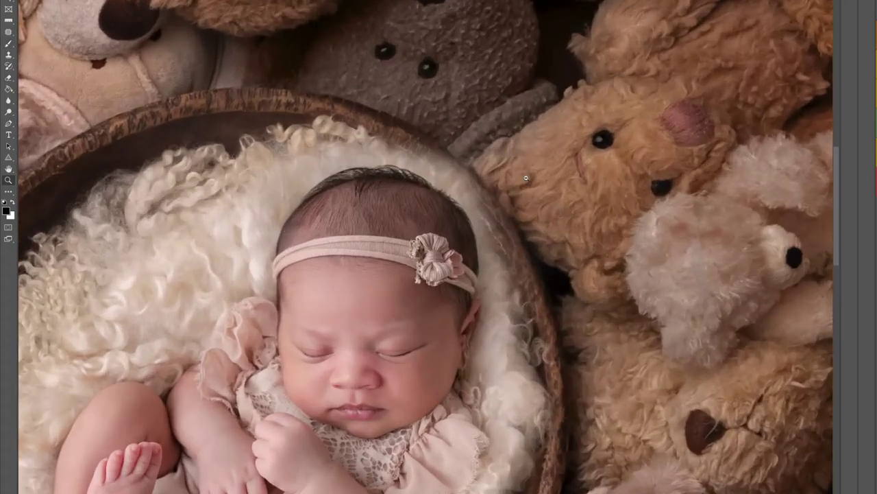
{"action": "key", "text": "b"}
{"action": "right_click", "coordinate": [530, 173]}
{"action": "mouse_move", "coordinate": [473, 168]}
{"action": "left_mouse_down"}
{"action": "mouse_move", "coordinate": [491, 216]}
{"action": "mouse_move", "coordinate": [435, 162]}
{"action": "left_mouse_up"}
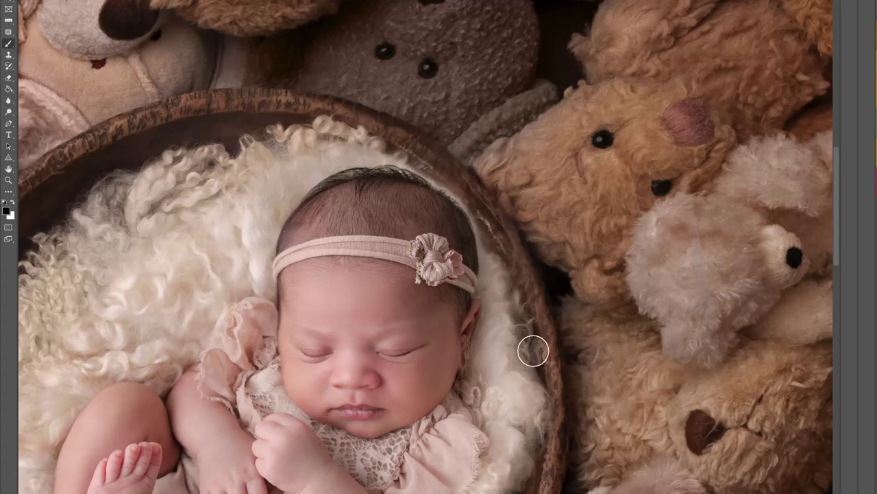
{"action": "mouse_move", "coordinate": [534, 364]}
{"action": "left_mouse_down"}
{"action": "mouse_move", "coordinate": [476, 185]}
{"action": "mouse_move", "coordinate": [474, 145]}
{"action": "left_mouse_up"}
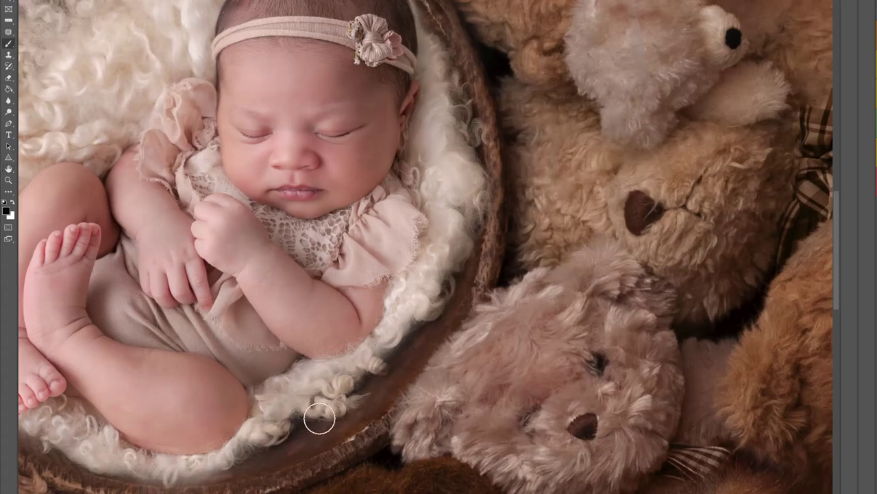
{"action": "left_click_drag", "start_coordinate": [355, 394], "coordinate": [610, 217]}
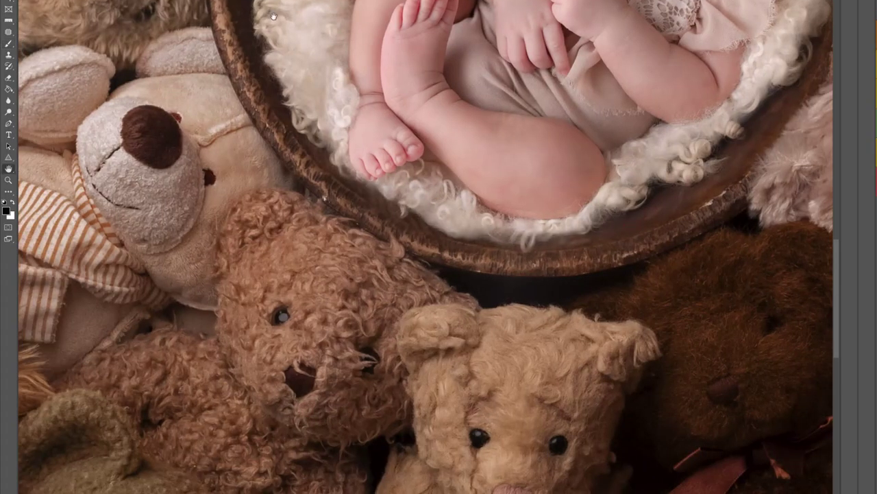
Using a soft brush with 0% hardness, blend the photo's blanket into the white curly layer along the bowl's upper and left side
{"action": "left_click_drag", "start_coordinate": [273, 15], "coordinate": [250, 297]}
{"action": "mouse_move", "coordinate": [483, 3]}
{"action": "left_mouse_down"}
{"action": "mouse_move", "coordinate": [394, 92]}
{"action": "mouse_move", "coordinate": [571, 29]}
{"action": "mouse_move", "coordinate": [338, 113]}
{"action": "left_mouse_up"}
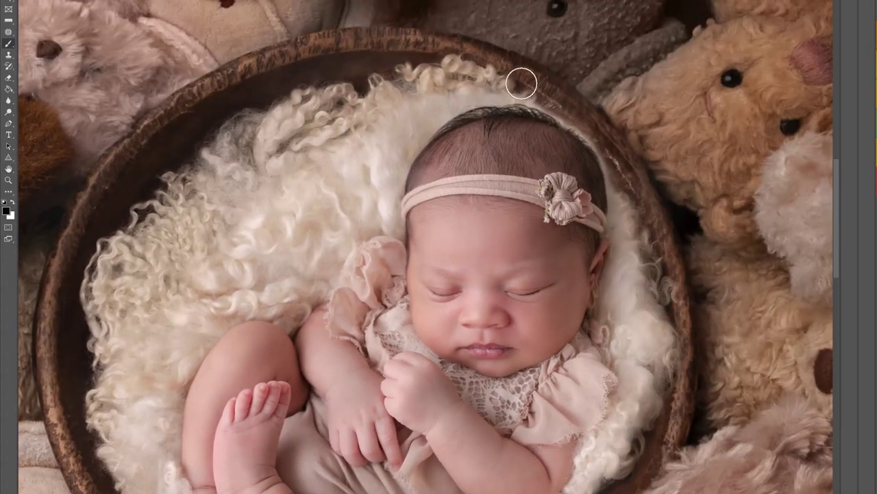
{"action": "right_click", "coordinate": [400, 100]}
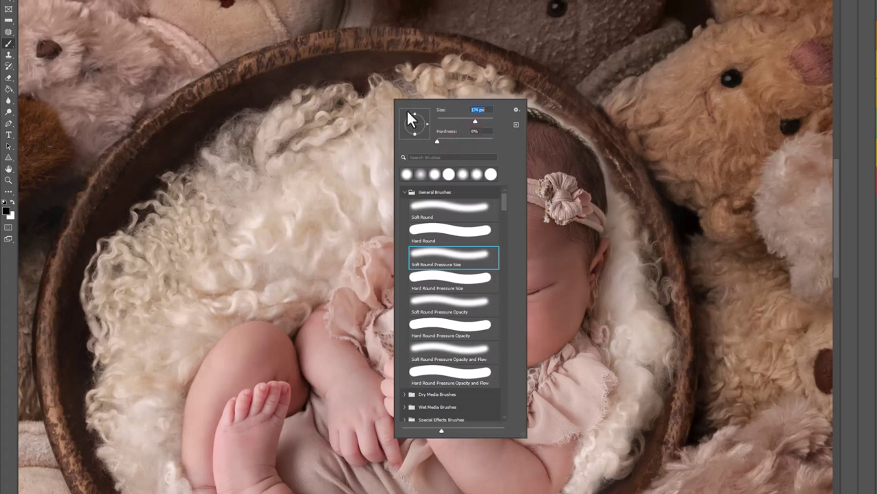
{"action": "key", "text": "Return"}
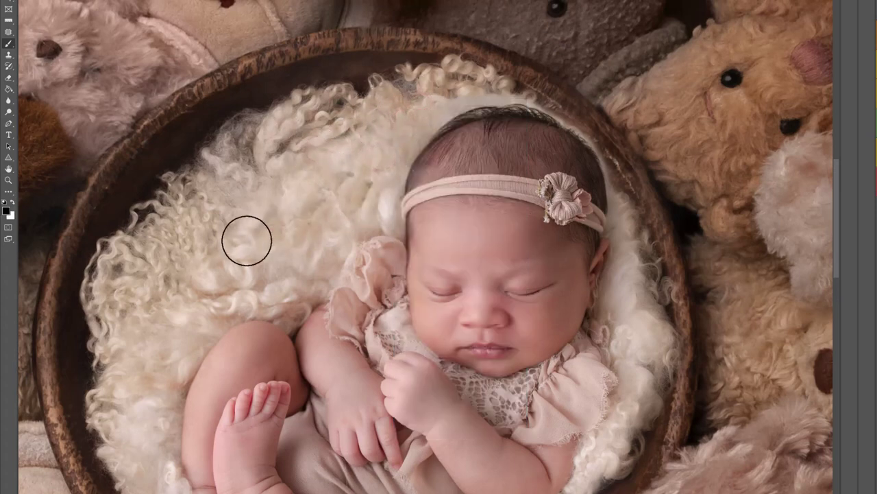
{"action": "left_click", "coordinate": [320, 201]}
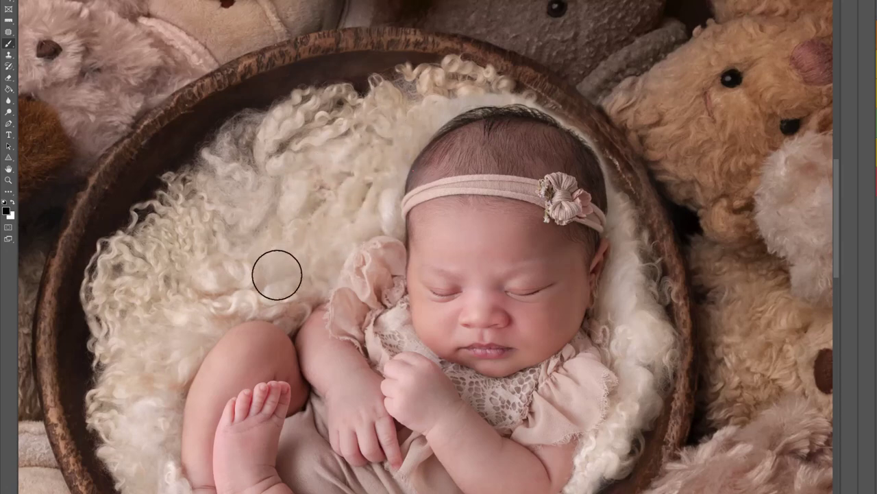
{"action": "left_click_drag", "start_coordinate": [172, 295], "coordinate": [288, 131]}
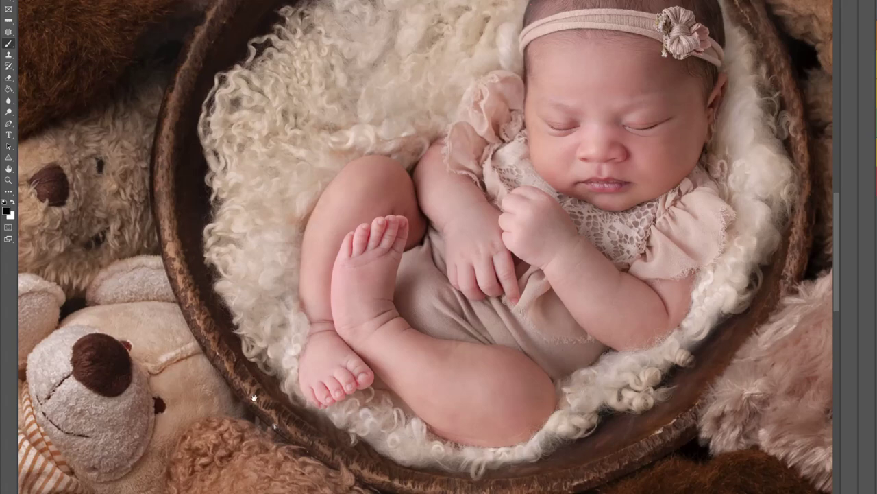
Go over the mask again along the lower and right blanket edges to smooth the remaining transitions
{"action": "left_click_drag", "start_coordinate": [688, 341], "coordinate": [343, 447]}
{"action": "left_click_drag", "start_coordinate": [324, 492], "coordinate": [437, 429]}
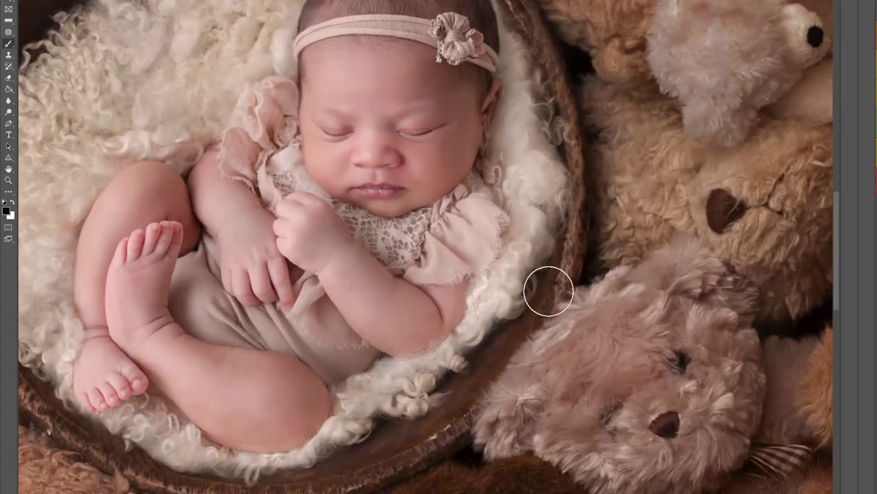
{"action": "mouse_move", "coordinate": [526, 47]}
{"action": "left_mouse_down"}
{"action": "mouse_move", "coordinate": [543, 131]}
{"action": "mouse_move", "coordinate": [554, 141]}
{"action": "left_mouse_up"}
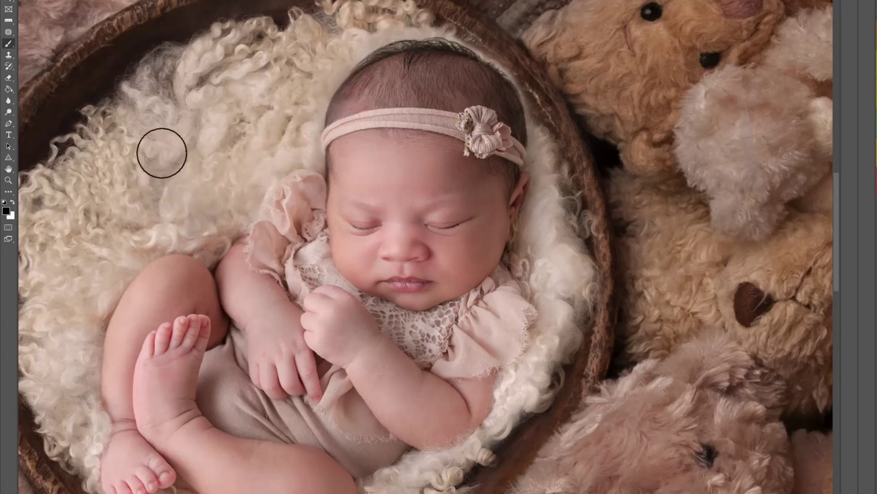
View the whole composite and compare it with the baby photo layer hidden and shown
{"action": "key", "text": "z"}
{"action": "left_click", "coordinate": [253, 162], "text": "alt"}
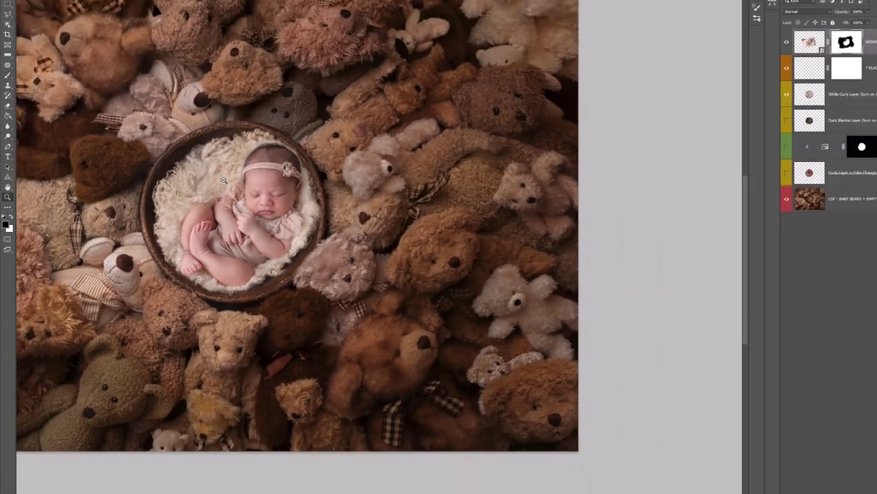
{"action": "key", "text": "h"}
{"action": "left_click_drag", "start_coordinate": [394, 234], "coordinate": [501, 257]}
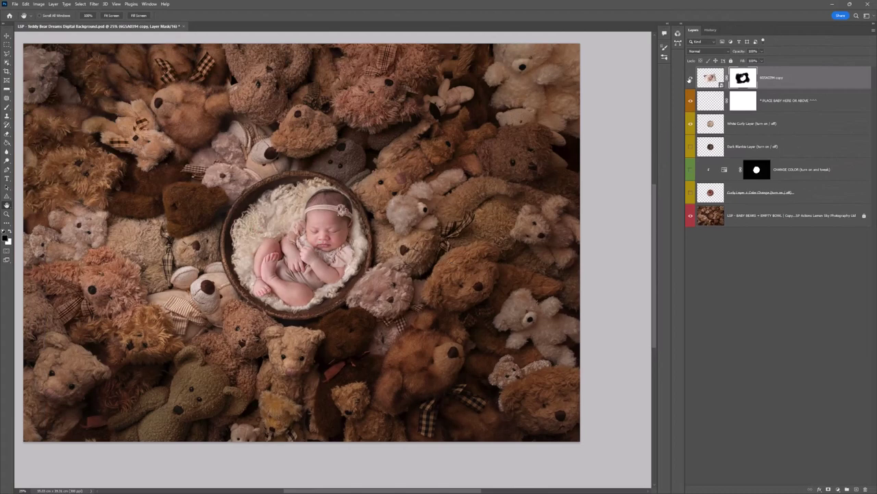
{"action": "left_click", "coordinate": [691, 122]}
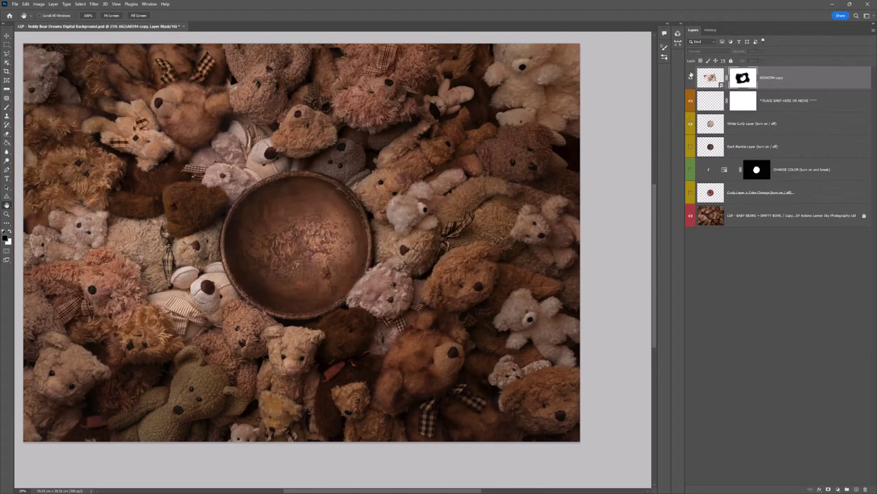
{"action": "left_click", "coordinate": [691, 76]}
{"action": "left_click", "coordinate": [690, 78]}
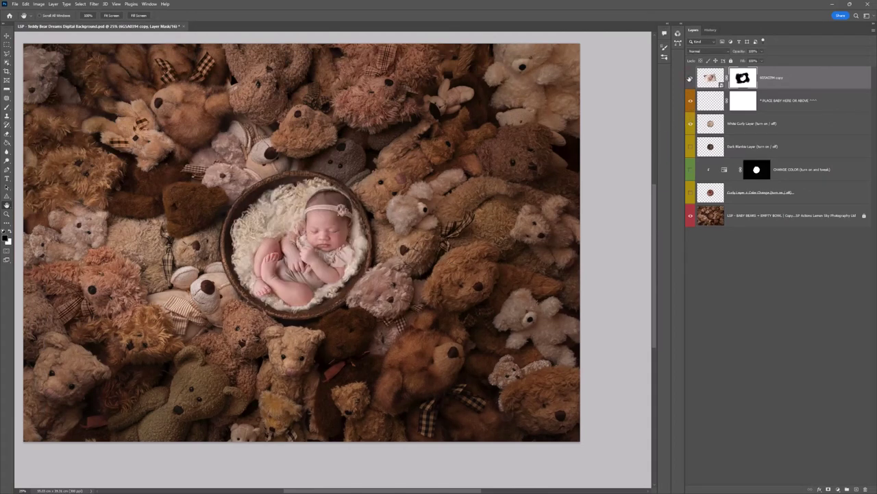
{"action": "left_click", "coordinate": [691, 78]}
{"action": "left_click", "coordinate": [691, 77]}
{"action": "left_click", "coordinate": [691, 78]}
{"action": "left_click", "coordinate": [691, 77]}
Try revealing a patch of the baby photo beyond the bowl's upper-left rim with white on the mask, and mask it out again
{"action": "key", "text": "b"}
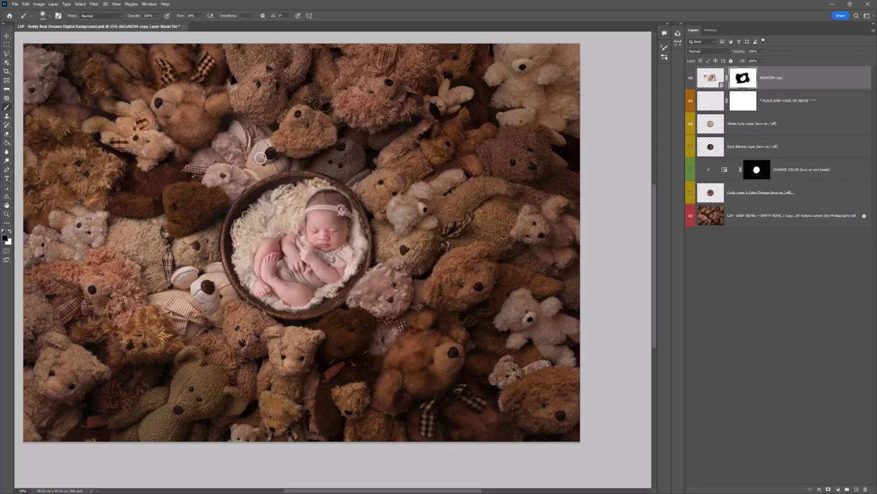
{"action": "left_click_drag", "start_coordinate": [241, 189], "coordinate": [231, 193]}
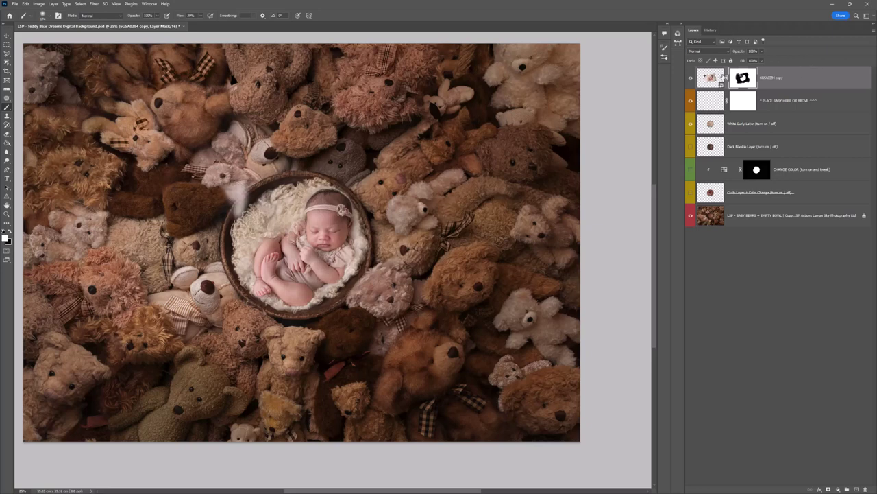
{"action": "left_click", "coordinate": [691, 77]}
{"action": "left_click", "coordinate": [691, 78]}
{"action": "left_click", "coordinate": [691, 77]}
{"action": "left_click", "coordinate": [691, 77]}
{"action": "right_click", "coordinate": [241, 190]}
{"action": "left_click", "coordinate": [312, 206]}
{"action": "left_click", "coordinate": [236, 207]}
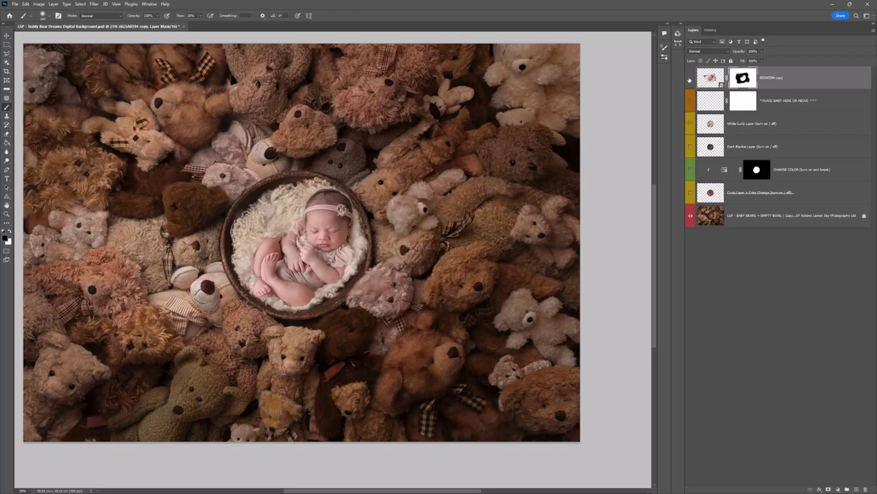
Hide all layers above the background and place the newborn photo with the dark brown fur blanket above the PLACE BABY HERE layer
{"action": "left_click", "coordinate": [691, 78]}
{"action": "left_click", "coordinate": [713, 101]}
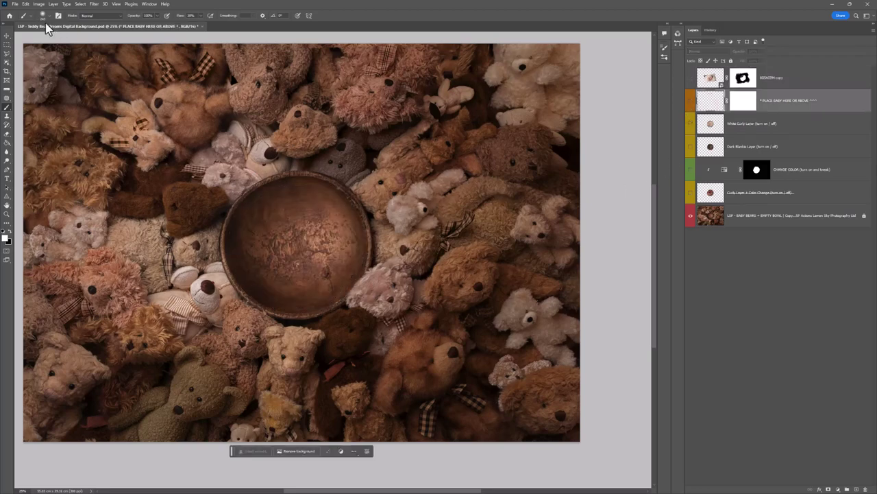
{"action": "left_click", "coordinate": [15, 4]}
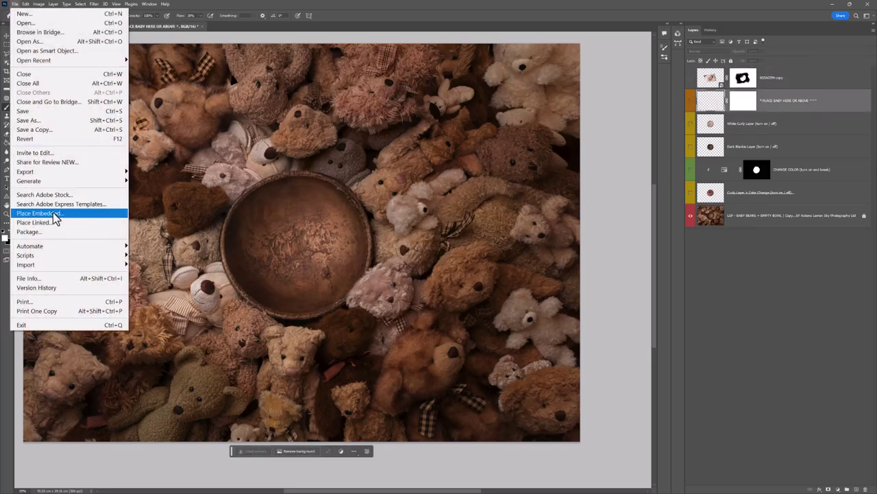
{"action": "left_click", "coordinate": [54, 215]}
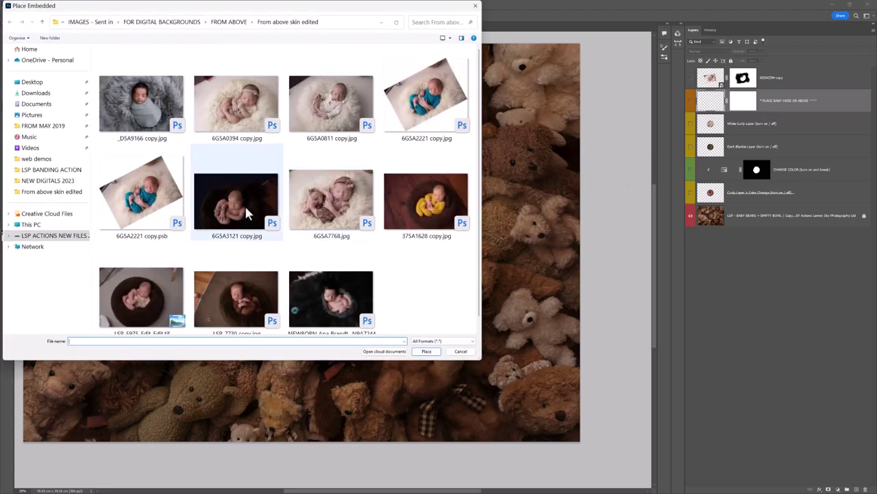
{"action": "double_click", "coordinate": [245, 208]}
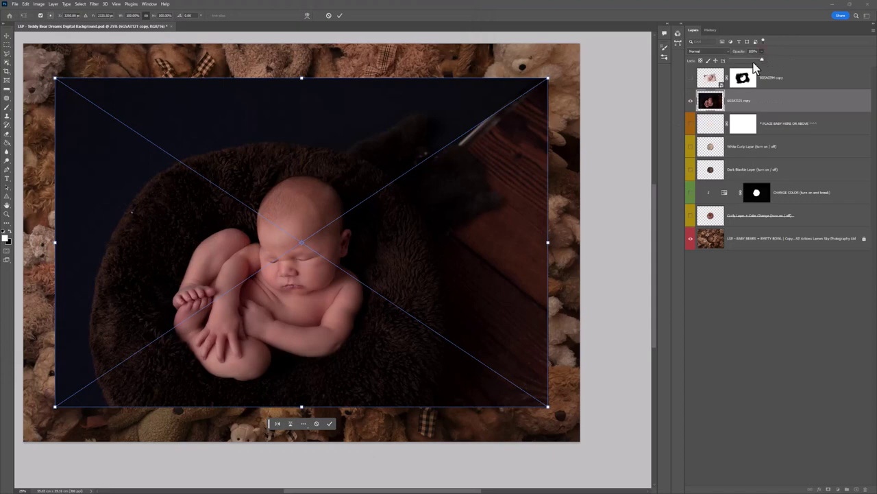
Make the placed photo semi-transparent, fit the baby inside the bowl at about 58% scale, and restore its opacity to 100%
{"action": "left_click_drag", "start_coordinate": [752, 63], "coordinate": [744, 63]}
{"action": "left_click_drag", "start_coordinate": [547, 79], "coordinate": [296, 245]}
{"action": "left_click_drag", "start_coordinate": [234, 322], "coordinate": [386, 222]}
{"action": "left_click_drag", "start_coordinate": [206, 308], "coordinate": [181, 323]}
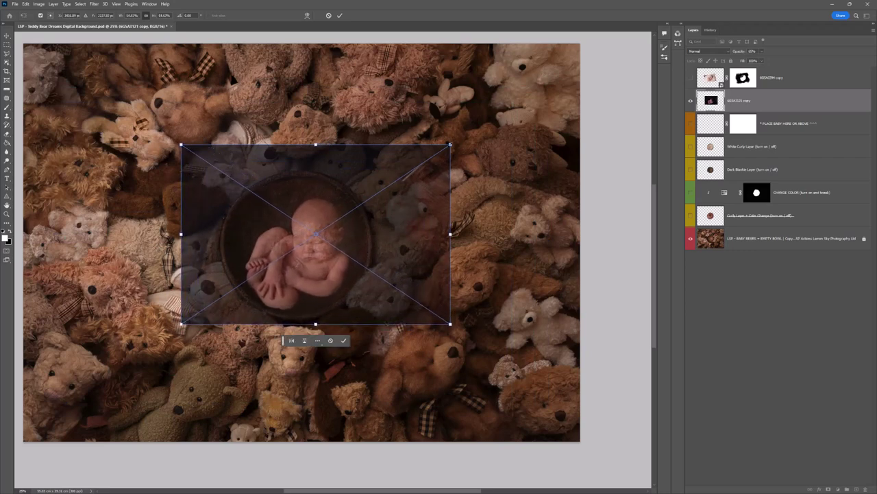
{"action": "left_click_drag", "start_coordinate": [450, 145], "coordinate": [465, 129]}
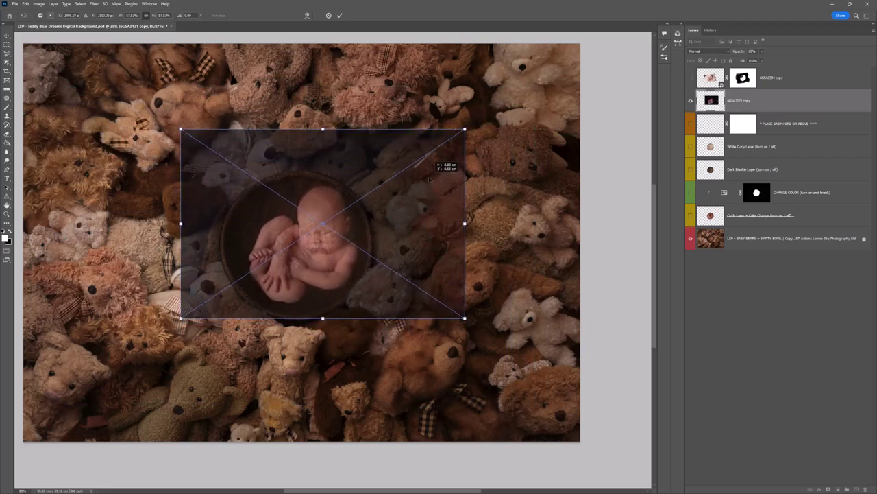
{"action": "key", "text": "Return"}
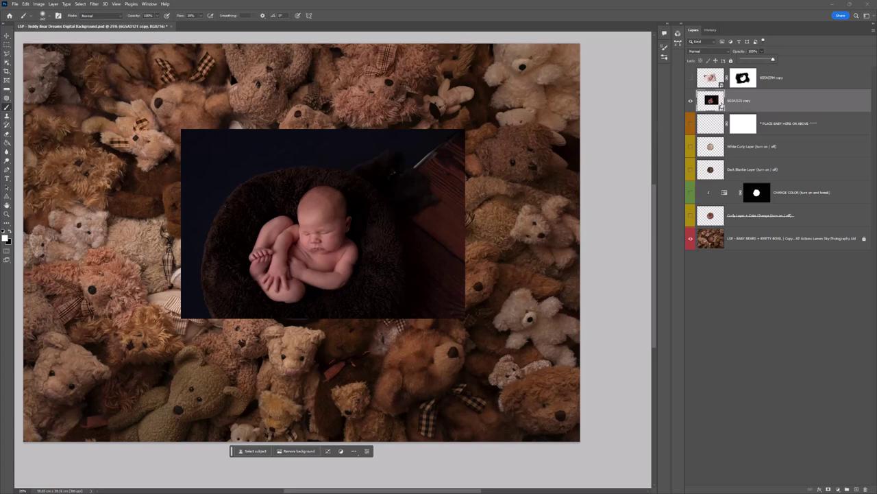
Add a layer mask to the new baby photo and paint out the dark fur beside the baby with a larger soft brush
{"action": "left_click", "coordinate": [828, 489]}
{"action": "right_click", "coordinate": [381, 184]}
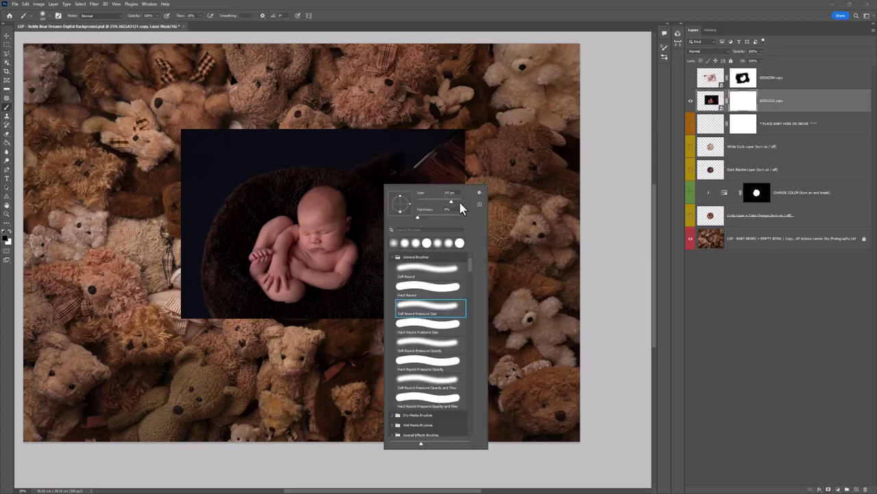
{"action": "left_click", "coordinate": [458, 203]}
{"action": "mouse_move", "coordinate": [372, 198]}
{"action": "left_mouse_down"}
{"action": "mouse_move", "coordinate": [383, 250]}
{"action": "mouse_move", "coordinate": [375, 300]}
{"action": "left_mouse_up"}
Raise the brush flow to just over 60% and mask out the rest of the dark photo around the bowl's rim
{"action": "right_click", "coordinate": [396, 232]}
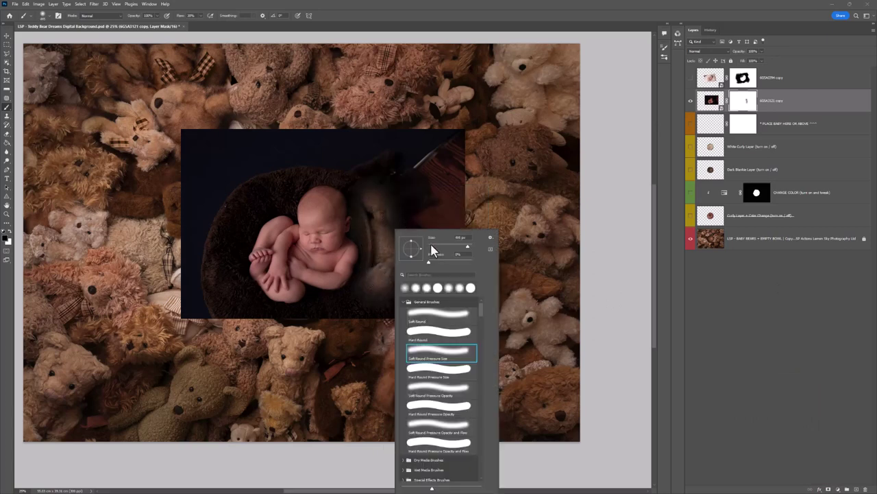
{"action": "left_click", "coordinate": [201, 16]}
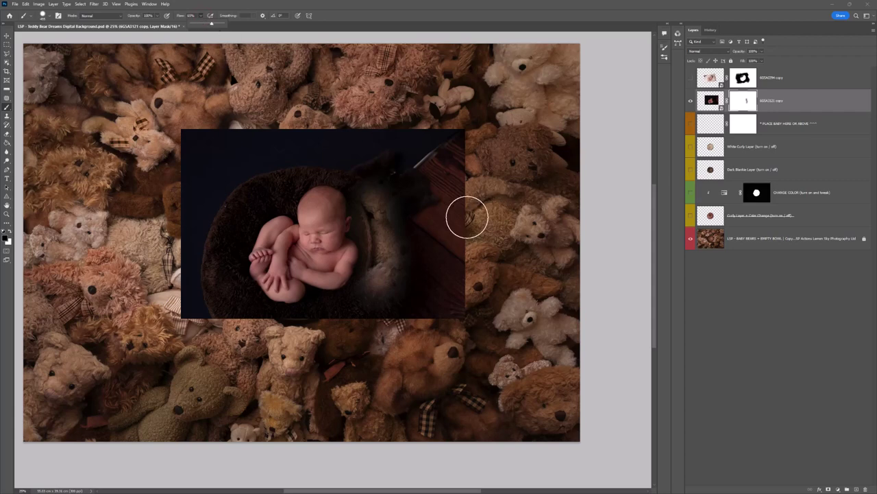
{"action": "mouse_move", "coordinate": [456, 218]}
{"action": "left_mouse_down"}
{"action": "mouse_move", "coordinate": [409, 184]}
{"action": "mouse_move", "coordinate": [399, 316]}
{"action": "mouse_move", "coordinate": [408, 157]}
{"action": "mouse_move", "coordinate": [445, 246]}
{"action": "mouse_move", "coordinate": [457, 333]}
{"action": "mouse_move", "coordinate": [461, 75]}
{"action": "mouse_move", "coordinate": [438, 257]}
{"action": "mouse_move", "coordinate": [355, 159]}
{"action": "mouse_move", "coordinate": [298, 155]}
{"action": "mouse_move", "coordinate": [306, 155]}
{"action": "mouse_move", "coordinate": [265, 166]}
{"action": "mouse_move", "coordinate": [233, 196]}
{"action": "mouse_move", "coordinate": [211, 245]}
{"action": "mouse_move", "coordinate": [211, 300]}
{"action": "mouse_move", "coordinate": [232, 341]}
{"action": "mouse_move", "coordinate": [183, 293]}
{"action": "mouse_move", "coordinate": [231, 162]}
{"action": "mouse_move", "coordinate": [270, 130]}
{"action": "mouse_move", "coordinate": [195, 140]}
{"action": "mouse_move", "coordinate": [178, 212]}
{"action": "left_mouse_up"}
{"action": "left_click_drag", "start_coordinate": [218, 149], "coordinate": [369, 137]}
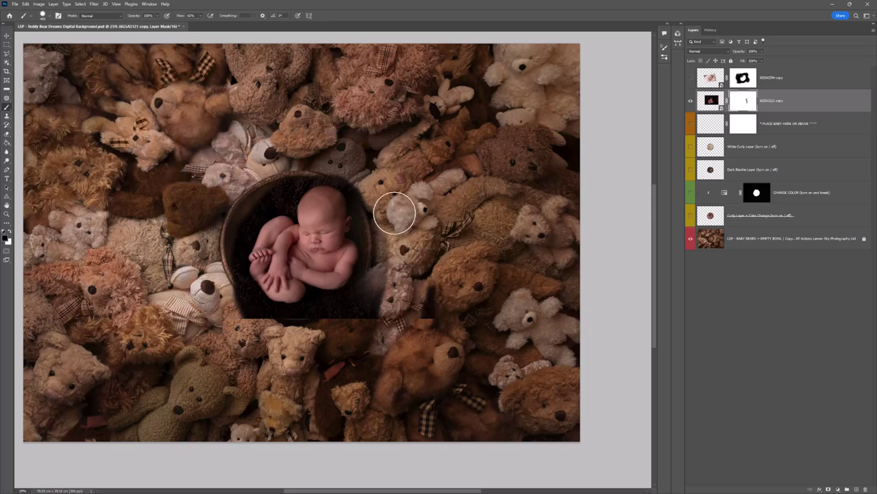
{"action": "mouse_move", "coordinate": [394, 216]}
{"action": "left_mouse_down"}
{"action": "mouse_move", "coordinate": [373, 304]}
{"action": "mouse_move", "coordinate": [354, 317]}
{"action": "mouse_move", "coordinate": [270, 331]}
{"action": "mouse_move", "coordinate": [242, 316]}
{"action": "mouse_move", "coordinate": [214, 271]}
{"action": "left_mouse_up"}
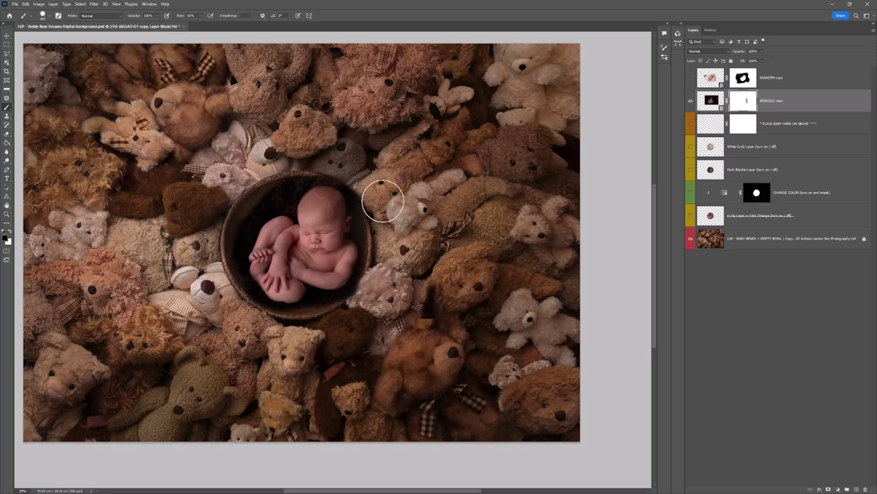
{"action": "left_click_drag", "start_coordinate": [361, 177], "coordinate": [377, 213]}
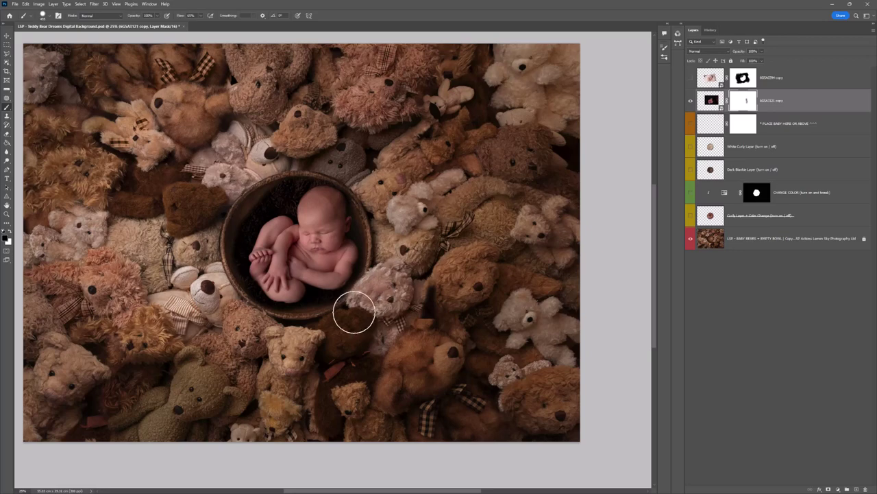
Mask out the remaining dark photo around the bowl's rim and the fur along its upper inner edge
{"action": "mouse_move", "coordinate": [213, 240]}
{"action": "left_mouse_down"}
{"action": "mouse_move", "coordinate": [290, 147]}
{"action": "mouse_move", "coordinate": [329, 133]}
{"action": "mouse_move", "coordinate": [394, 216]}
{"action": "left_mouse_up"}
{"action": "key", "text": "z"}
{"action": "left_click_drag", "start_coordinate": [264, 212], "coordinate": [322, 217]}
{"action": "key", "text": "b"}
{"action": "left_click_drag", "start_coordinate": [308, 145], "coordinate": [286, 142]}
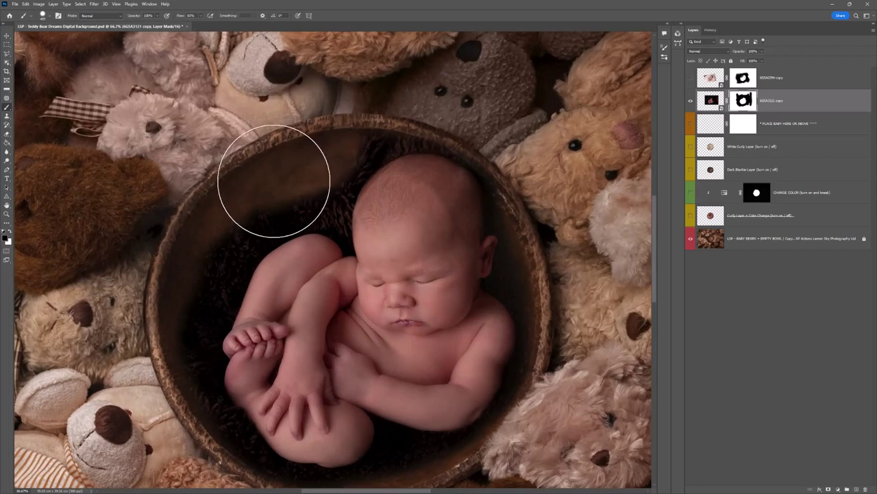
{"action": "left_click_drag", "start_coordinate": [303, 183], "coordinate": [307, 188]}
Swap to white and paint the dark fur back in around the baby up to the bowl's inner edge
{"action": "right_click", "coordinate": [374, 223]}
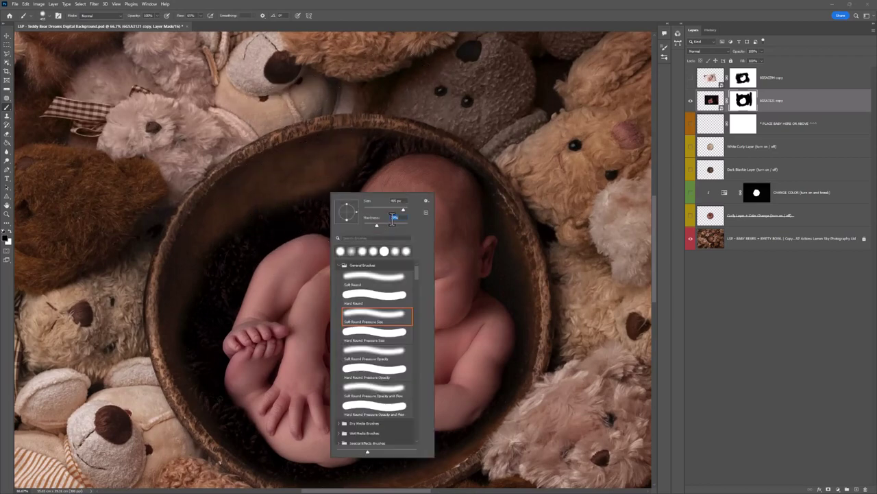
{"action": "left_click", "coordinate": [394, 217]}
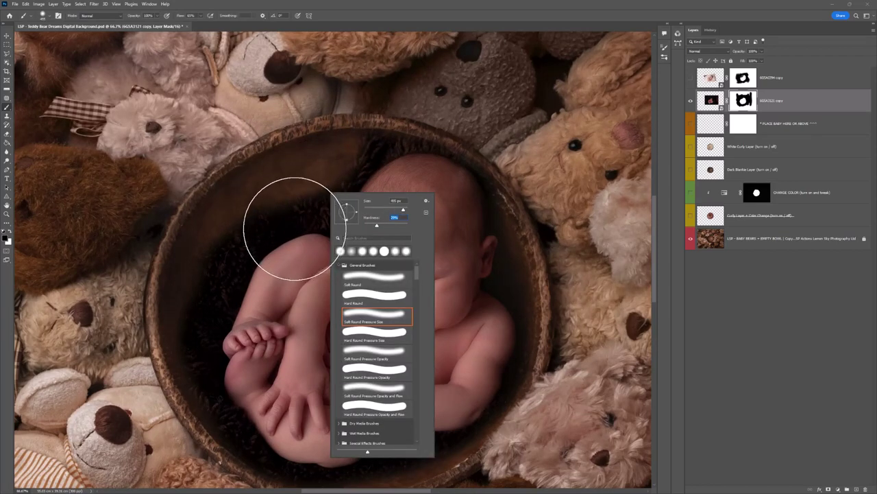
{"action": "mouse_move", "coordinate": [295, 226]}
{"action": "left_mouse_down"}
{"action": "mouse_move", "coordinate": [299, 207]}
{"action": "mouse_move", "coordinate": [302, 245]}
{"action": "left_mouse_up"}
{"action": "key", "text": "x"}
{"action": "mouse_move", "coordinate": [295, 207]}
{"action": "left_mouse_down"}
{"action": "mouse_move", "coordinate": [336, 186]}
{"action": "mouse_move", "coordinate": [364, 192]}
{"action": "mouse_move", "coordinate": [255, 226]}
{"action": "mouse_move", "coordinate": [217, 269]}
{"action": "mouse_move", "coordinate": [206, 323]}
{"action": "mouse_move", "coordinate": [235, 372]}
{"action": "mouse_move", "coordinate": [259, 373]}
{"action": "mouse_move", "coordinate": [205, 248]}
{"action": "left_mouse_up"}
{"action": "key", "text": "space"}
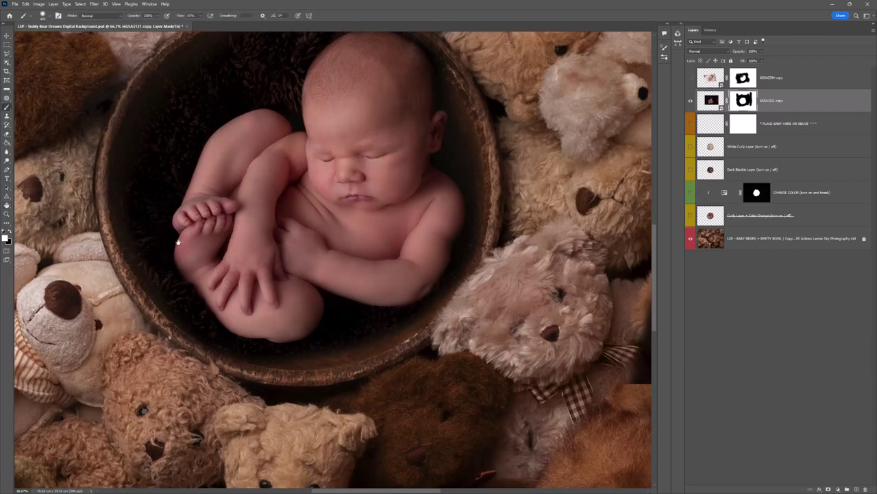
{"action": "right_click", "coordinate": [336, 233]}
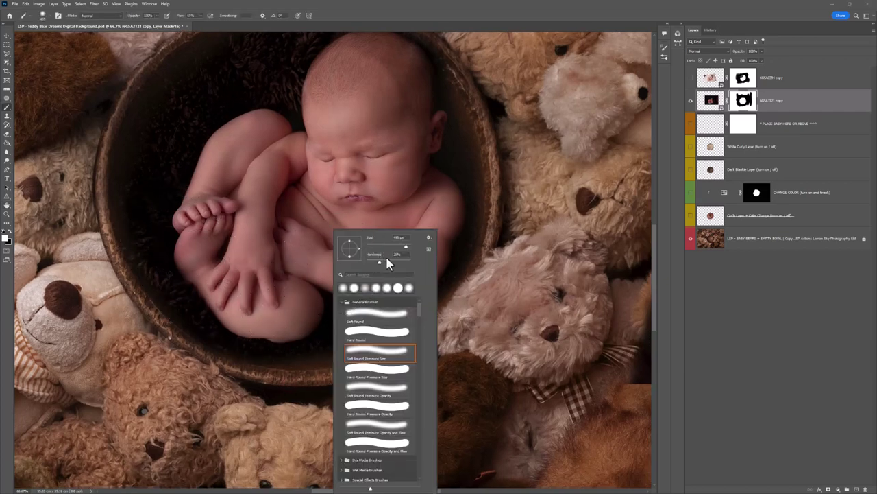
{"action": "left_click", "coordinate": [284, 283]}
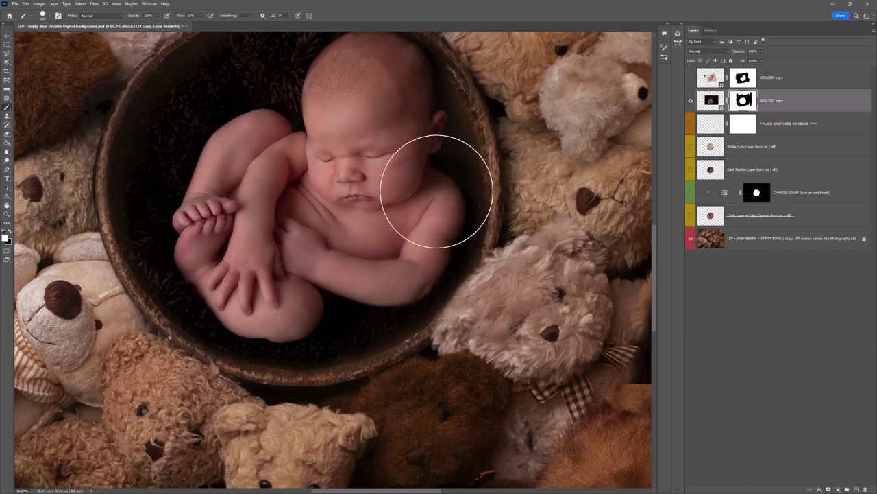
{"action": "key", "text": "space"}
{"action": "mouse_move", "coordinate": [427, 152]}
{"action": "left_mouse_down"}
{"action": "mouse_move", "coordinate": [440, 225]}
{"action": "mouse_move", "coordinate": [440, 196]}
{"action": "mouse_move", "coordinate": [423, 159]}
{"action": "left_mouse_up"}
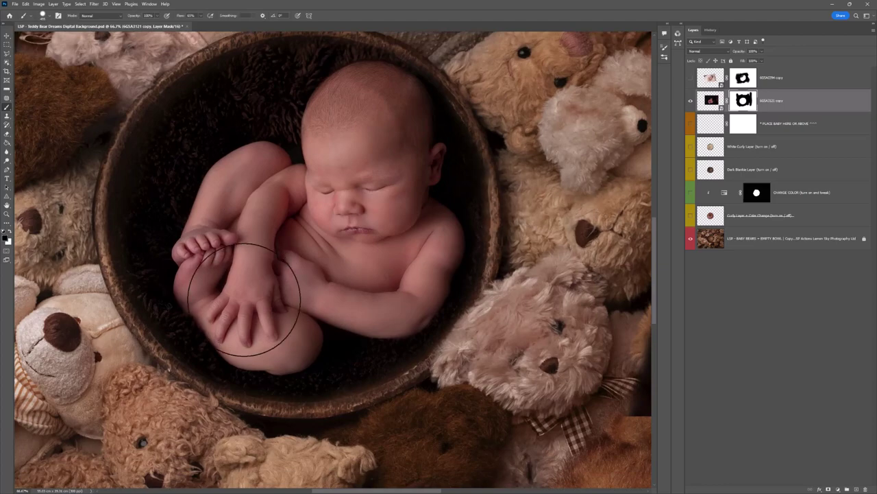
{"action": "key", "text": "z"}
{"action": "left_click", "coordinate": [306, 252], "text": "alt"}
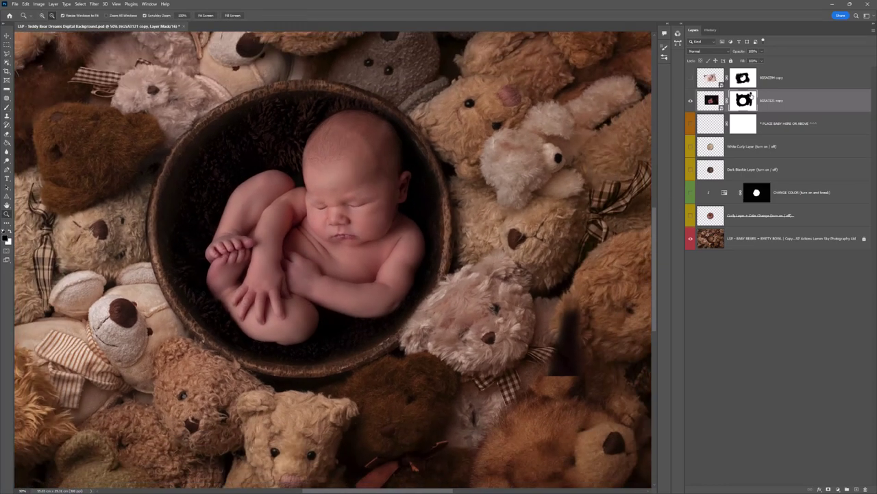
Run Select Subject on the dark fur photo, and isolate just the baby's body with the Object Selection tool
{"action": "left_click", "coordinate": [713, 105]}
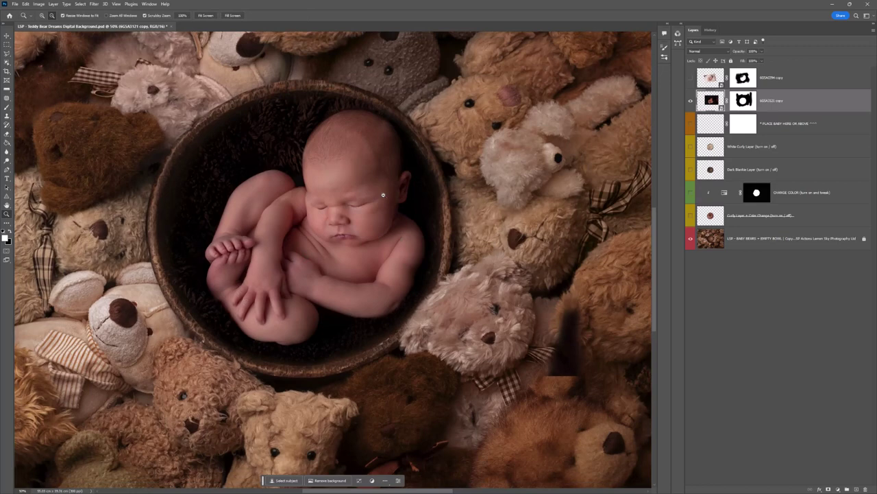
{"action": "left_click", "coordinate": [81, 4]}
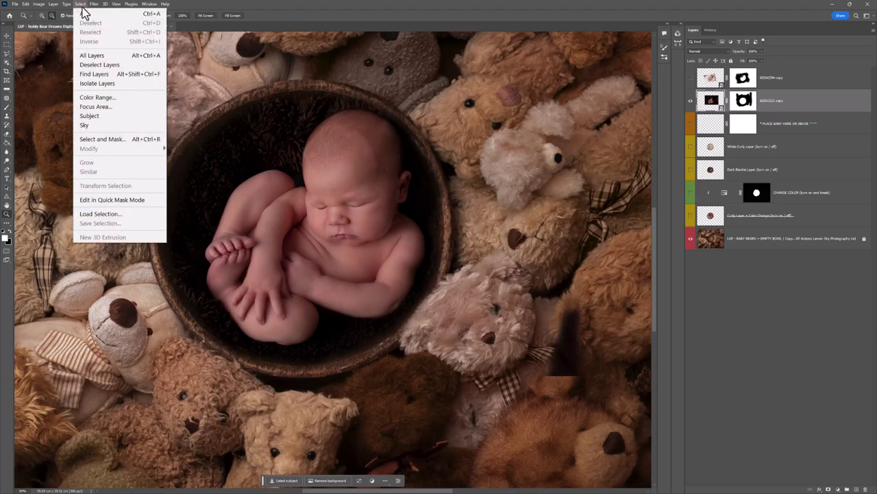
{"action": "left_click", "coordinate": [91, 116]}
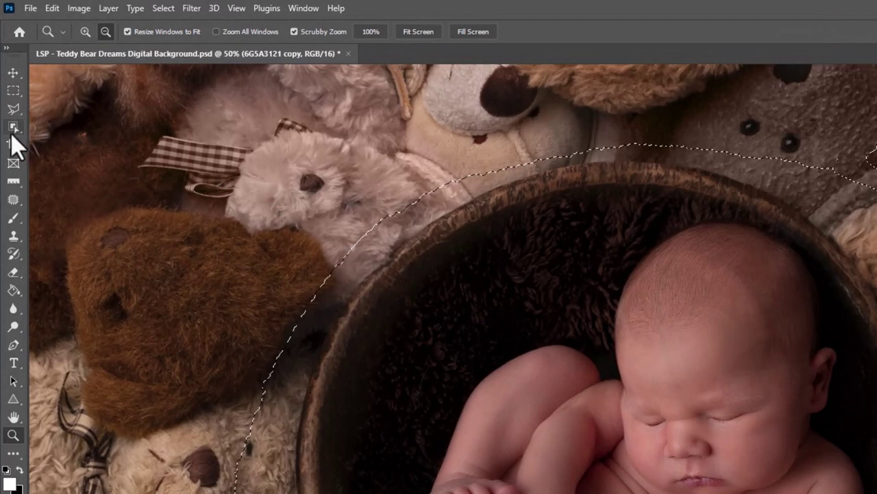
{"action": "left_click", "coordinate": [12, 128]}
{"action": "left_click", "coordinate": [64, 131]}
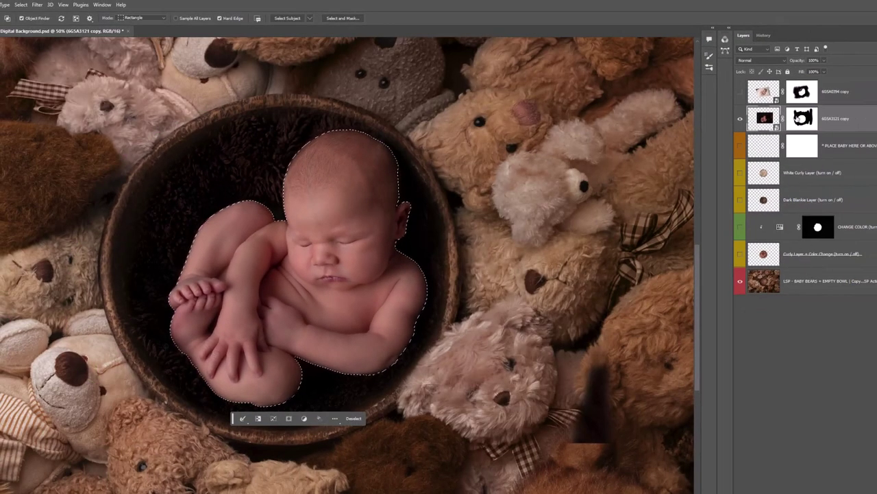
Target the photo's layer mask, invert the selection, paint out the fur around the baby inside the bowl, and deselect
{"action": "left_click", "coordinate": [798, 118]}
{"action": "key", "text": "backslash"}
{"action": "key", "text": "backslash"}
{"action": "left_click", "coordinate": [26, 5]}
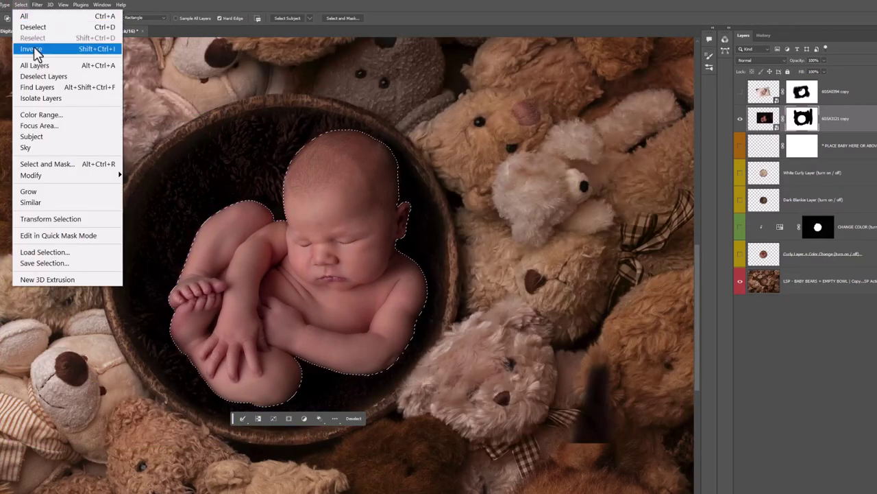
{"action": "left_click", "coordinate": [38, 46]}
{"action": "key", "text": "b"}
{"action": "mouse_move", "coordinate": [225, 133]}
{"action": "left_mouse_down"}
{"action": "mouse_move", "coordinate": [245, 150]}
{"action": "mouse_move", "coordinate": [249, 188]}
{"action": "mouse_move", "coordinate": [274, 226]}
{"action": "mouse_move", "coordinate": [161, 282]}
{"action": "mouse_move", "coordinate": [167, 178]}
{"action": "mouse_move", "coordinate": [143, 399]}
{"action": "mouse_move", "coordinate": [207, 346]}
{"action": "mouse_move", "coordinate": [221, 397]}
{"action": "mouse_move", "coordinate": [463, 347]}
{"action": "mouse_move", "coordinate": [389, 183]}
{"action": "left_mouse_up"}
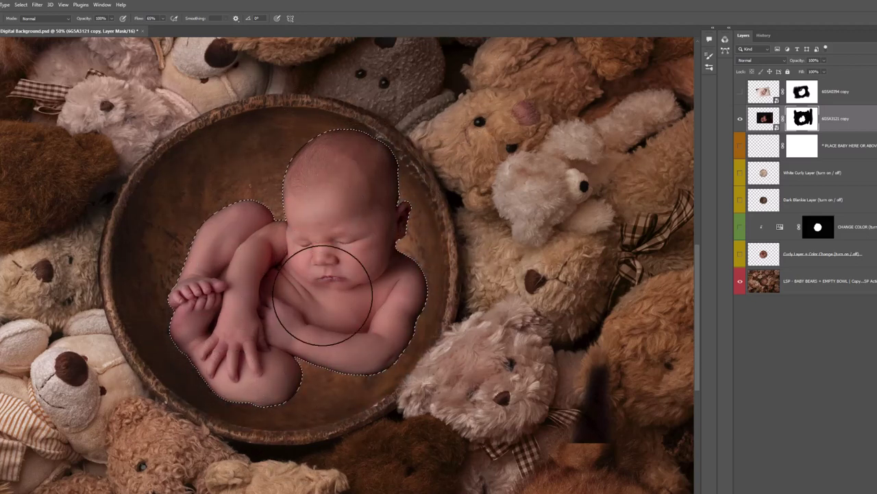
{"action": "mouse_move", "coordinate": [315, 314]}
{"action": "left_mouse_down"}
{"action": "mouse_move", "coordinate": [327, 377]}
{"action": "mouse_move", "coordinate": [356, 315]}
{"action": "left_mouse_up"}
{"action": "key", "text": "ctrl+d"}
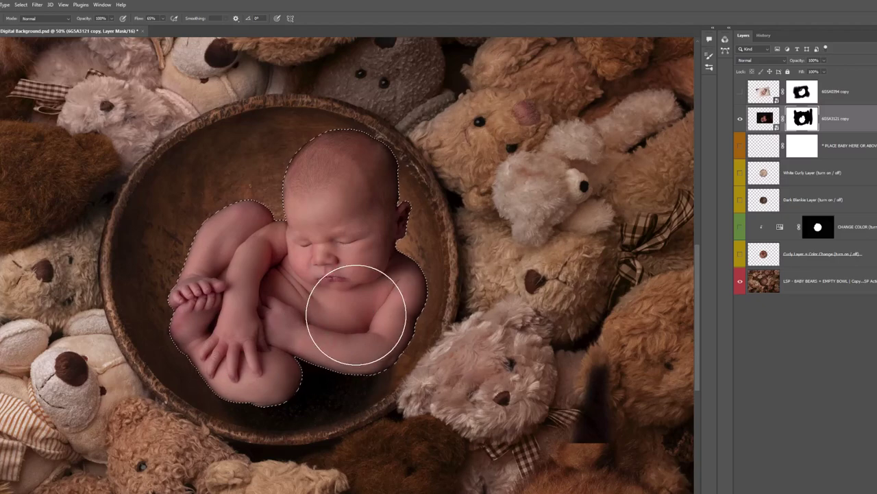
Use a small brush with hardness around 84% to mask out the dark fur left beneath the baby's arm and leg
{"action": "key", "text": "z"}
{"action": "left_click", "coordinate": [330, 404]}
{"action": "left_click", "coordinate": [330, 405]}
{"action": "left_click", "coordinate": [331, 404]}
{"action": "key", "text": "b"}
{"action": "right_click", "coordinate": [304, 283]}
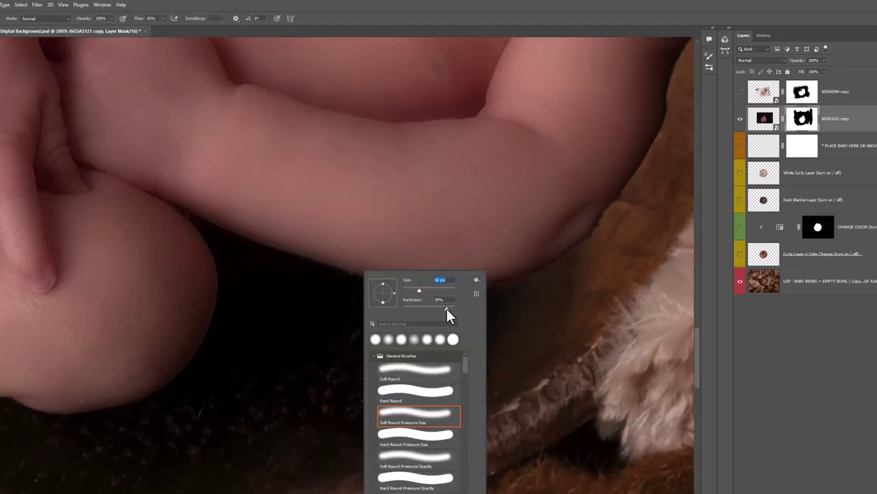
{"action": "left_click", "coordinate": [353, 421]}
{"action": "mouse_move", "coordinate": [355, 415]}
{"action": "left_mouse_down"}
{"action": "mouse_move", "coordinate": [356, 436]}
{"action": "mouse_move", "coordinate": [365, 340]}
{"action": "mouse_move", "coordinate": [356, 305]}
{"action": "mouse_move", "coordinate": [441, 308]}
{"action": "mouse_move", "coordinate": [558, 294]}
{"action": "mouse_move", "coordinate": [611, 277]}
{"action": "mouse_move", "coordinate": [582, 279]}
{"action": "mouse_move", "coordinate": [621, 240]}
{"action": "mouse_move", "coordinate": [572, 277]}
{"action": "mouse_move", "coordinate": [580, 310]}
{"action": "mouse_move", "coordinate": [402, 473]}
{"action": "mouse_move", "coordinate": [336, 425]}
{"action": "mouse_move", "coordinate": [405, 340]}
{"action": "mouse_move", "coordinate": [181, 466]}
{"action": "mouse_move", "coordinate": [186, 490]}
{"action": "mouse_move", "coordinate": [131, 476]}
{"action": "mouse_move", "coordinate": [272, 306]}
{"action": "mouse_move", "coordinate": [256, 284]}
{"action": "mouse_move", "coordinate": [354, 300]}
{"action": "mouse_move", "coordinate": [250, 278]}
{"action": "mouse_move", "coordinate": [198, 374]}
{"action": "mouse_move", "coordinate": [122, 439]}
{"action": "mouse_move", "coordinate": [150, 456]}
{"action": "mouse_move", "coordinate": [267, 376]}
{"action": "mouse_move", "coordinate": [287, 387]}
{"action": "left_mouse_up"}
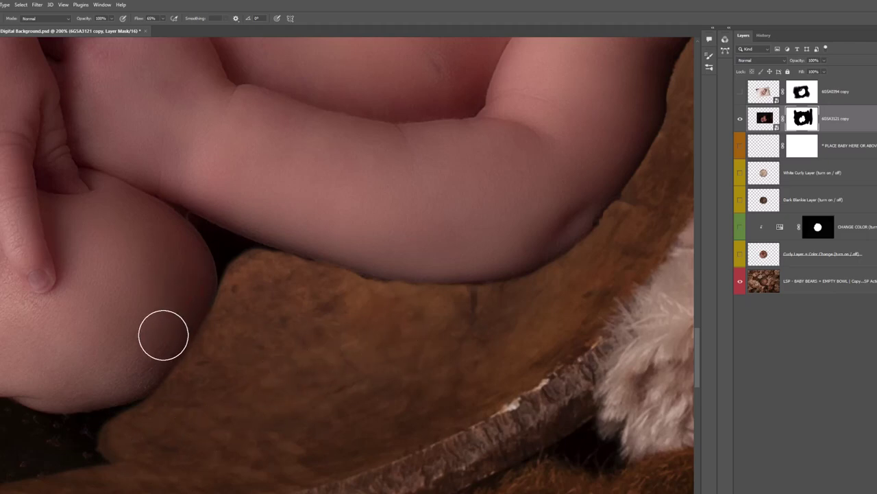
{"action": "key", "text": "z"}
{"action": "left_click", "coordinate": [219, 316], "text": "alt"}
{"action": "left_click", "coordinate": [219, 316], "text": "alt"}
{"action": "scroll", "coordinate": [216, 324], "scroll_direction": "up", "scroll_amount": 1}
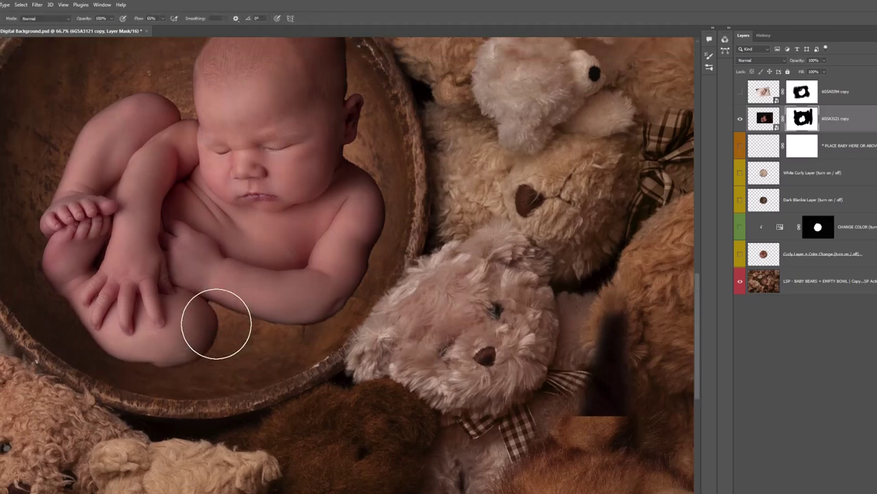
Add a Curves adjustment layer directly beneath the baby photo and darken it with a point at input 137, output 35
{"action": "scroll", "coordinate": [317, 329], "scroll_direction": "up", "scroll_amount": 3}
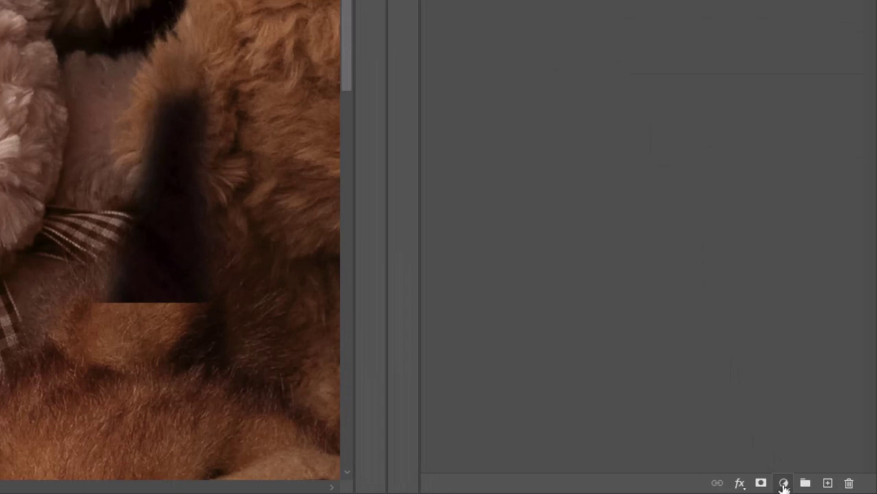
{"action": "left_click", "coordinate": [784, 483]}
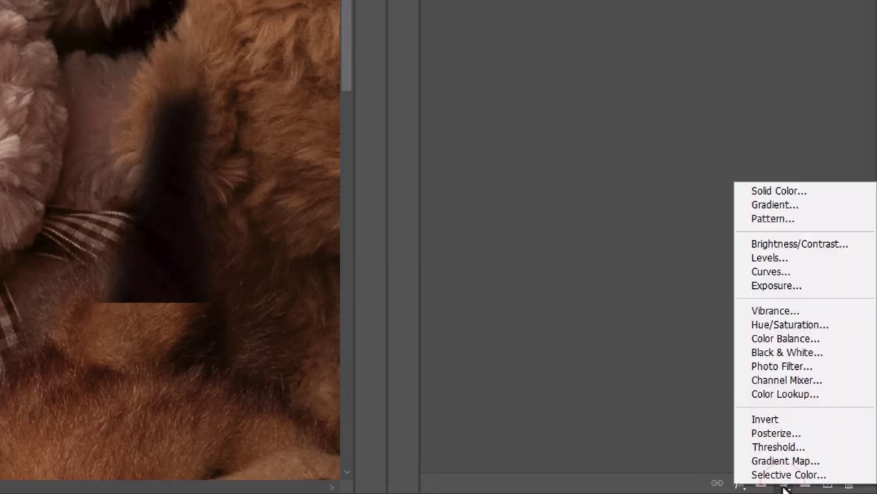
{"action": "left_click", "coordinate": [800, 271]}
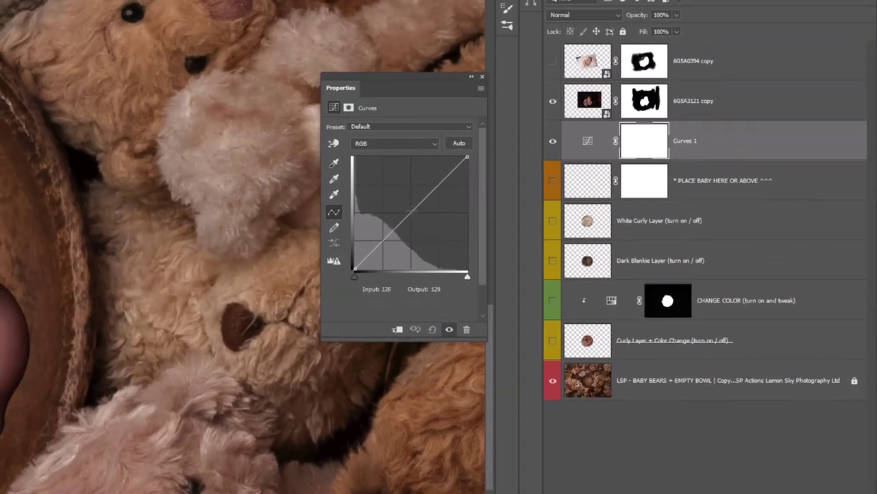
{"action": "left_click_drag", "start_coordinate": [412, 209], "coordinate": [415, 253]}
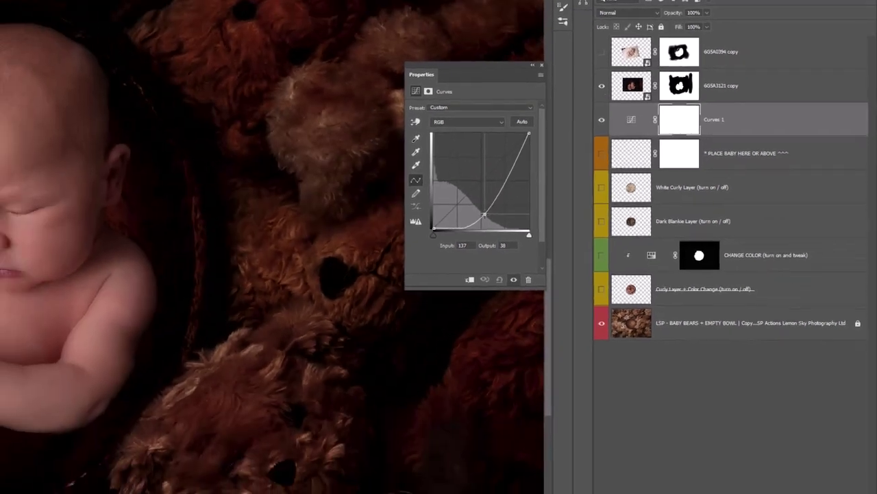
{"action": "left_click_drag", "start_coordinate": [484, 215], "coordinate": [484, 215]}
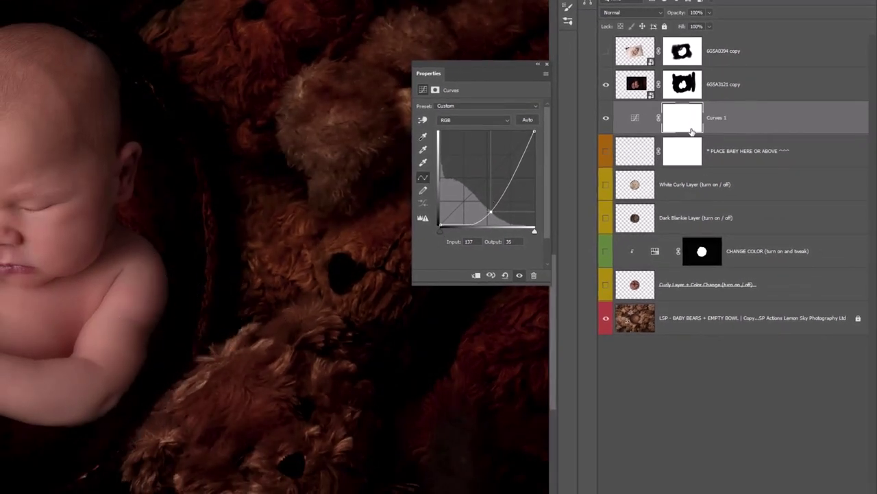
Invert the Curves mask to black and paint a shadow beside the baby in white with a 22% hardness, 306 px brush
{"action": "left_click", "coordinate": [685, 121]}
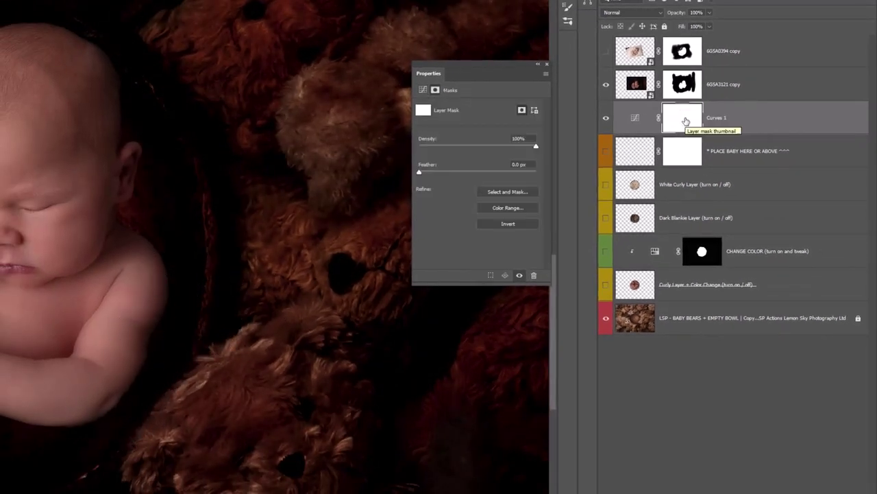
{"action": "key", "text": "ctrl+i"}
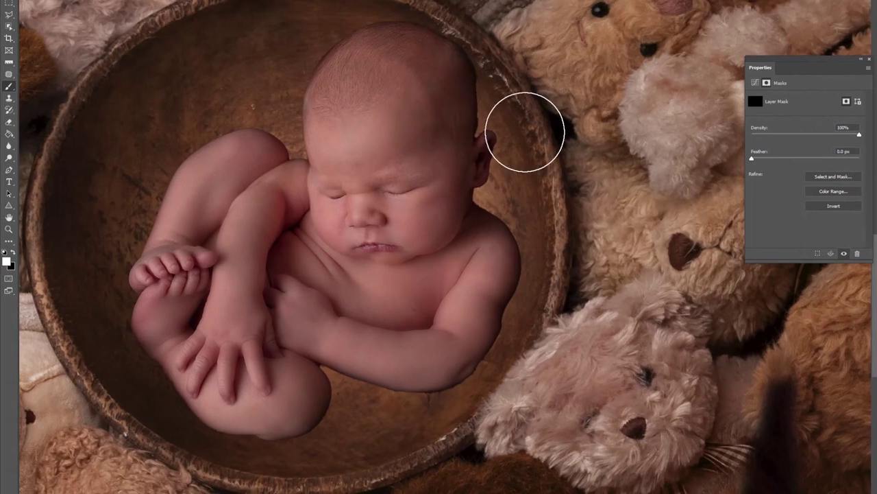
{"action": "right_click", "coordinate": [172, 143]}
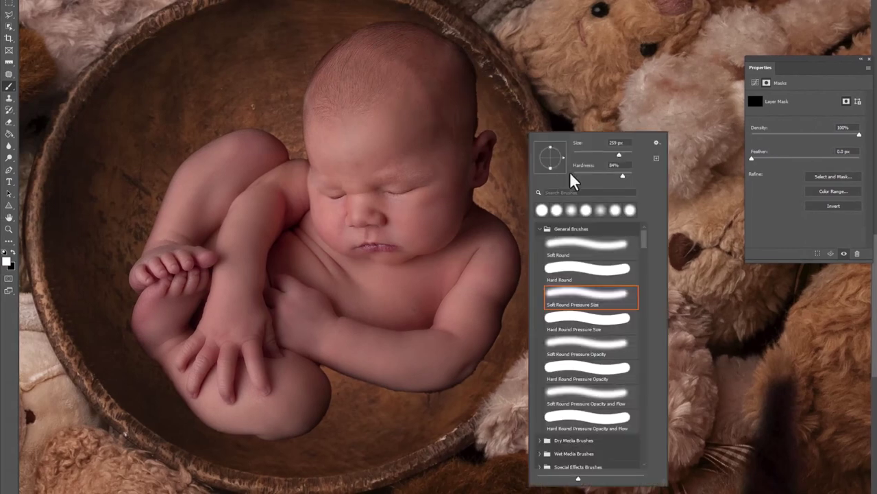
{"action": "left_click", "coordinate": [573, 175]}
{"action": "left_click", "coordinate": [621, 154]}
{"action": "left_click", "coordinate": [587, 174]}
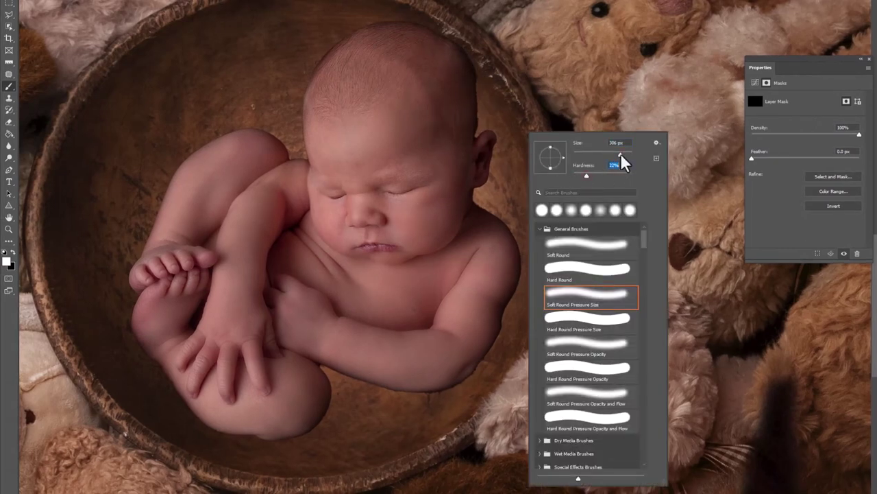
{"action": "key", "text": "Return"}
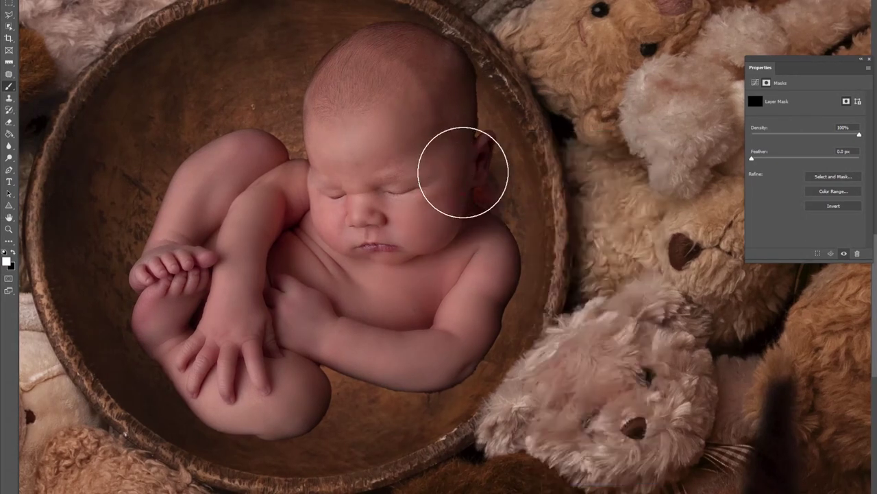
{"action": "mouse_move", "coordinate": [454, 117]}
{"action": "left_mouse_down"}
{"action": "mouse_move", "coordinate": [501, 254]}
{"action": "mouse_move", "coordinate": [486, 303]}
{"action": "mouse_move", "coordinate": [408, 398]}
{"action": "mouse_move", "coordinate": [343, 367]}
{"action": "left_mouse_up"}
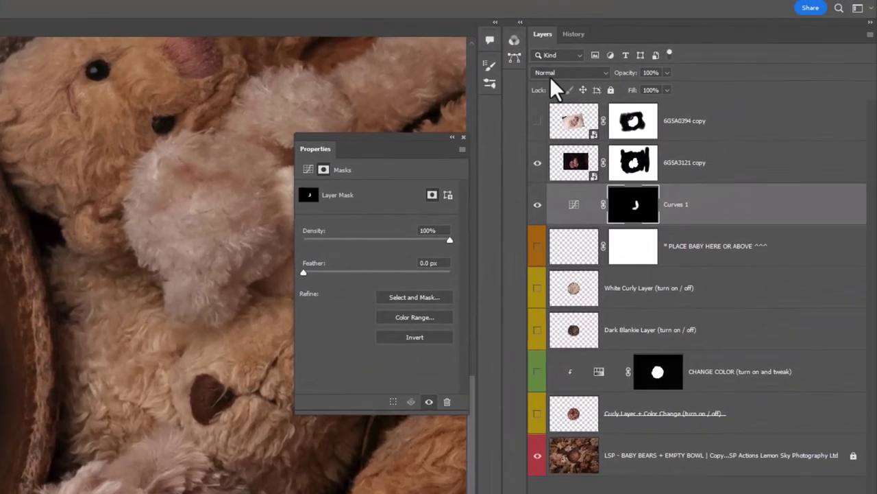
Set the Curves layer's blend mode to Luminosity and extend the painted shadow beneath the baby's arm
{"action": "left_click", "coordinate": [553, 75]}
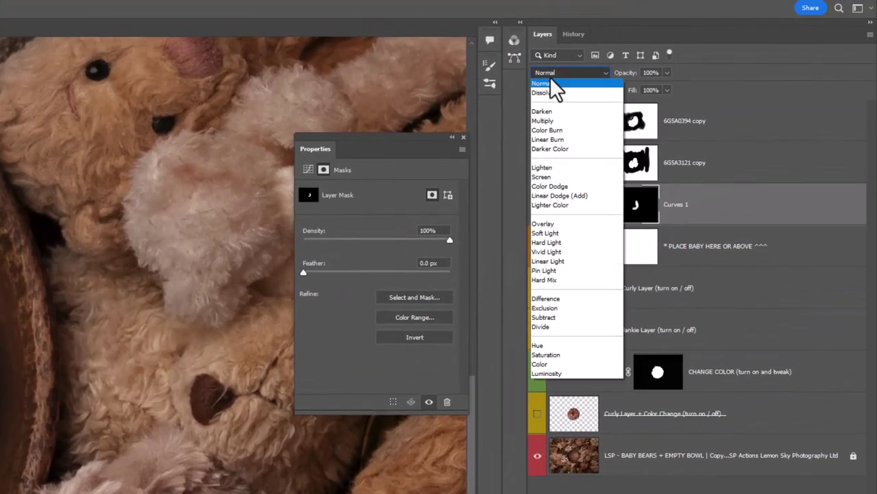
{"action": "left_click", "coordinate": [551, 372]}
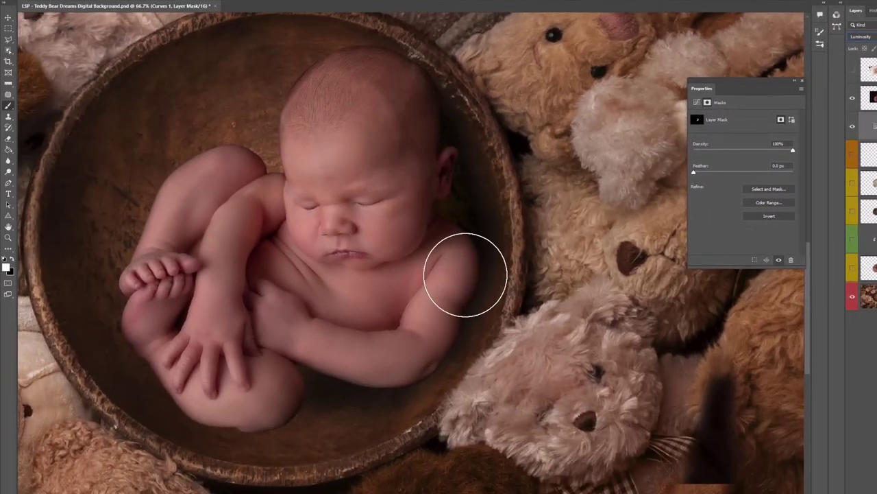
{"action": "left_click_drag", "start_coordinate": [380, 381], "coordinate": [334, 393]}
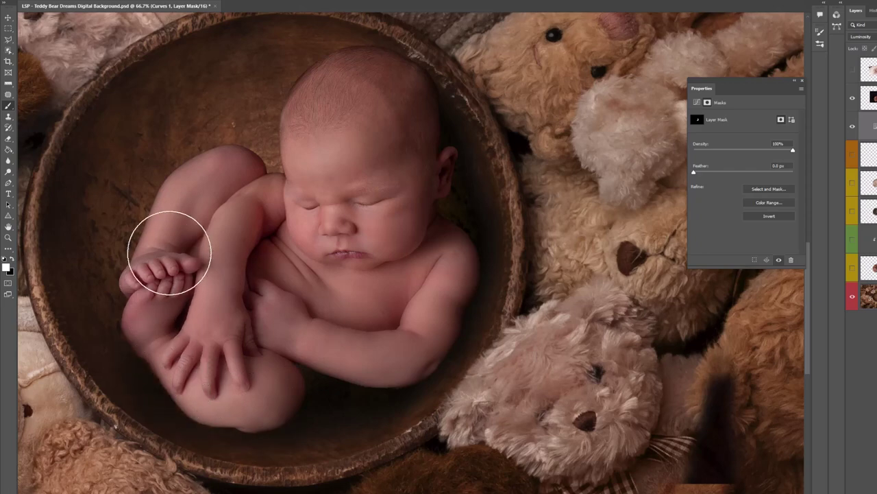
Soften the brush further, paint the Curves shadow around the rest of the bowl's interior, and swap the painting colour to black
{"action": "right_click", "coordinate": [251, 263]}
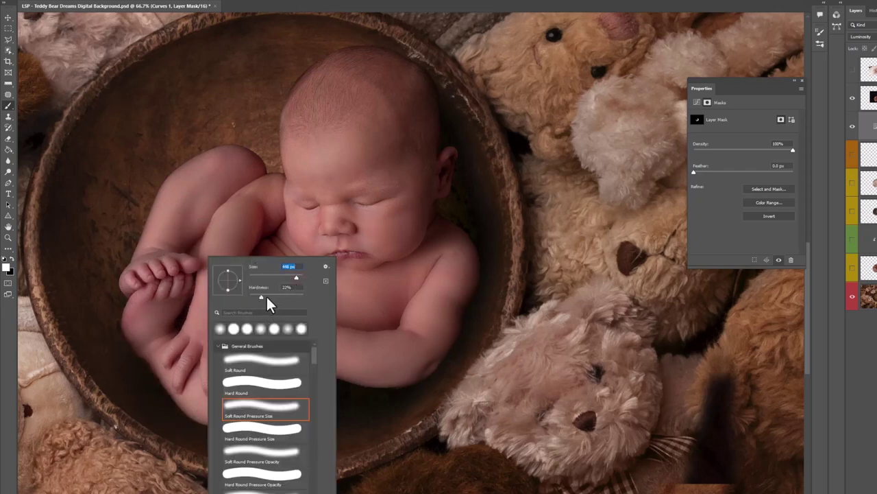
{"action": "left_click_drag", "start_coordinate": [262, 297], "coordinate": [254, 297]}
{"action": "left_click", "coordinate": [245, 210]}
{"action": "mouse_move", "coordinate": [285, 162]}
{"action": "left_mouse_down"}
{"action": "mouse_move", "coordinate": [318, 98]}
{"action": "mouse_move", "coordinate": [164, 222]}
{"action": "mouse_move", "coordinate": [119, 292]}
{"action": "mouse_move", "coordinate": [127, 317]}
{"action": "mouse_move", "coordinate": [259, 113]}
{"action": "left_mouse_up"}
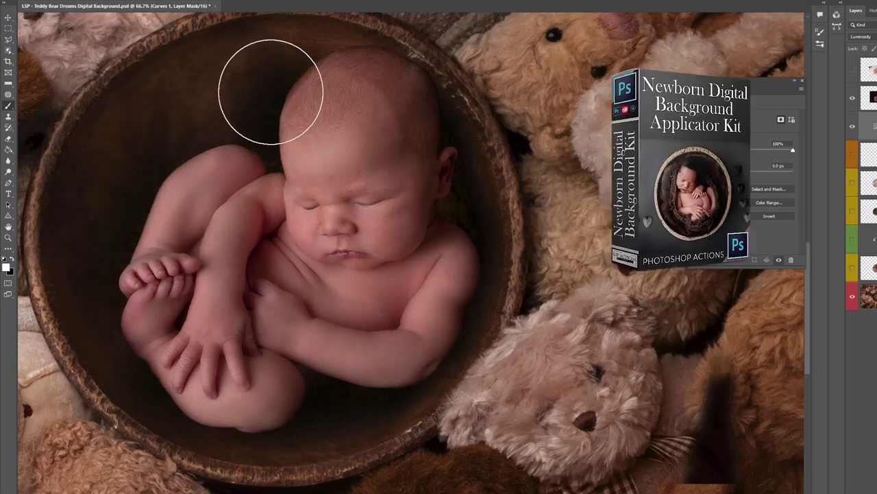
{"action": "mouse_move", "coordinate": [449, 182]}
{"action": "left_mouse_down"}
{"action": "mouse_move", "coordinate": [388, 388]}
{"action": "mouse_move", "coordinate": [358, 404]}
{"action": "mouse_move", "coordinate": [255, 405]}
{"action": "mouse_move", "coordinate": [277, 422]}
{"action": "mouse_move", "coordinate": [188, 370]}
{"action": "left_mouse_up"}
{"action": "key", "text": "x"}
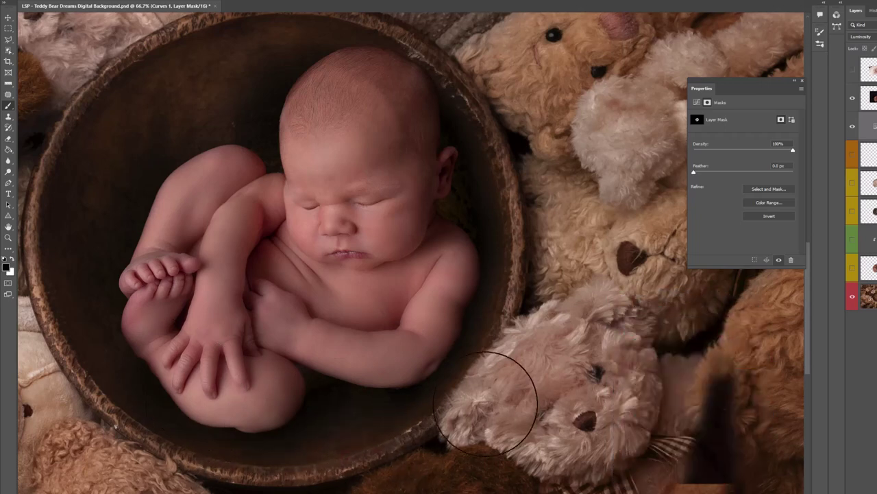
Greatly enlarge the soft brush and paint a broad white shadow area on the Curves mask over the bowl and its surroundings
{"action": "key", "text": "x"}
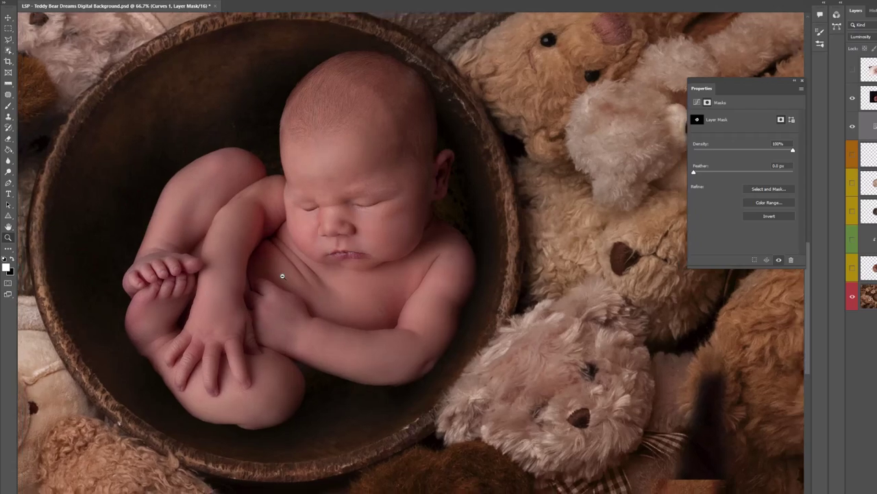
{"action": "left_click", "coordinate": [282, 276], "text": "alt"}
{"action": "left_click", "coordinate": [282, 276], "text": "alt"}
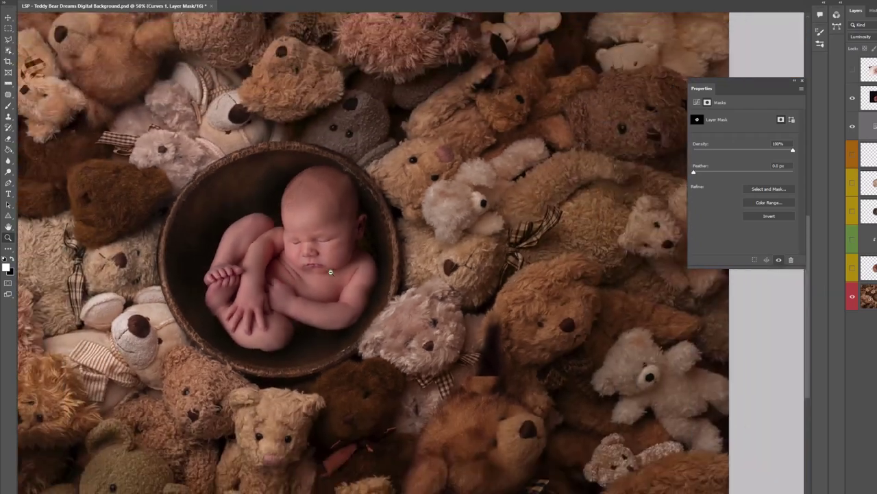
{"action": "left_click", "coordinate": [282, 275], "text": "alt"}
{"action": "right_click", "coordinate": [277, 227]}
{"action": "left_click", "coordinate": [371, 248]}
{"action": "left_click", "coordinate": [188, 164]}
{"action": "key", "text": "x"}
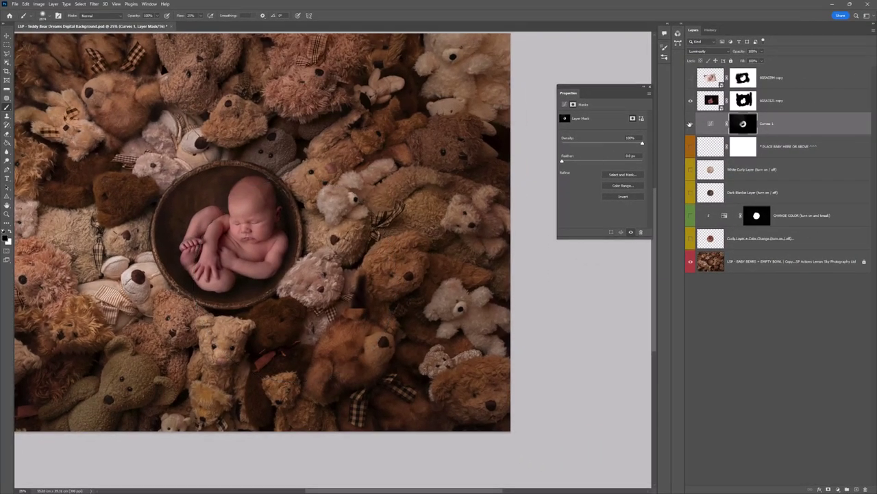
Hide the Curves 1 shadow layer and disable the 6G5A3121 baby photo's layer mask, leaving that photo selected
{"action": "left_click", "coordinate": [690, 124]}
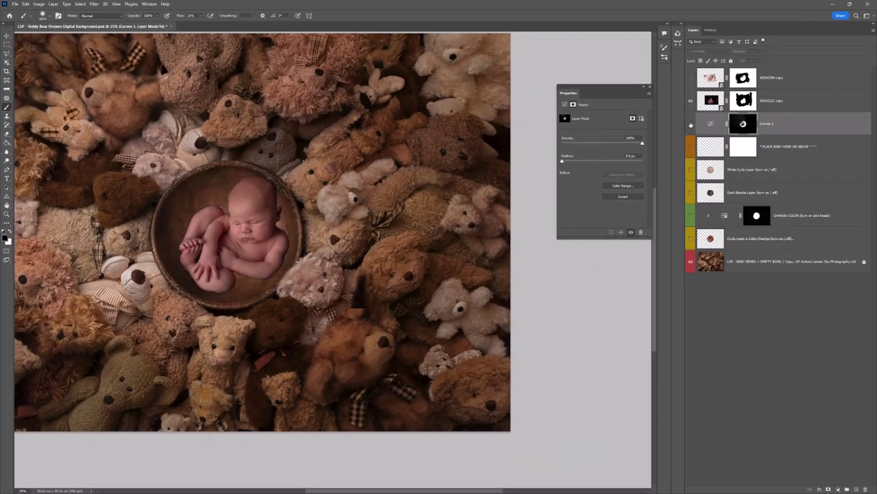
{"action": "left_click", "coordinate": [766, 103]}
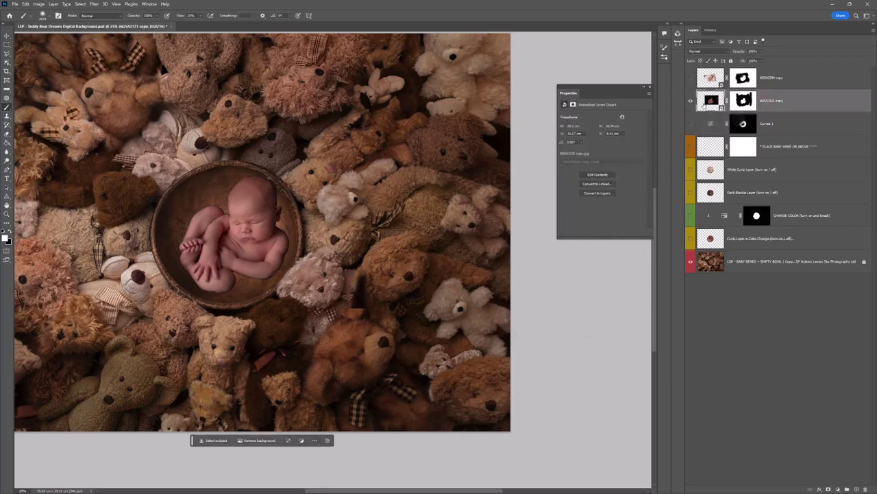
{"action": "left_click", "coordinate": [743, 100], "text": "shift"}
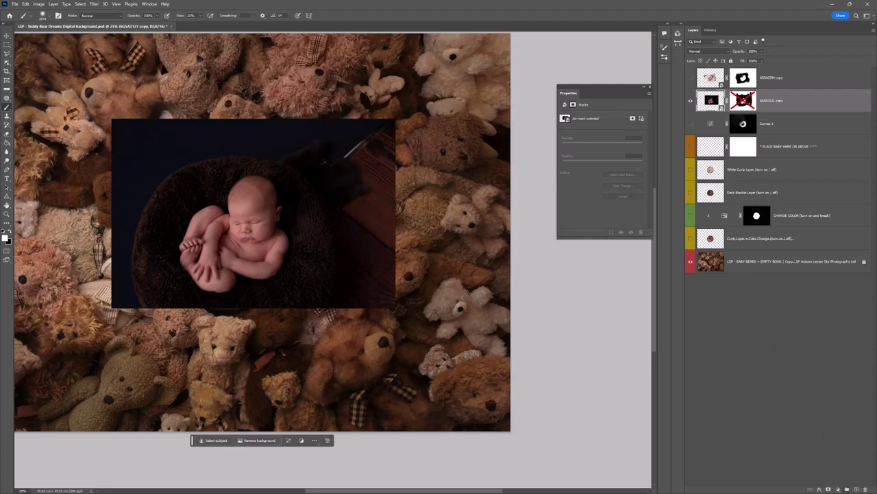
{"action": "left_click", "coordinate": [711, 99]}
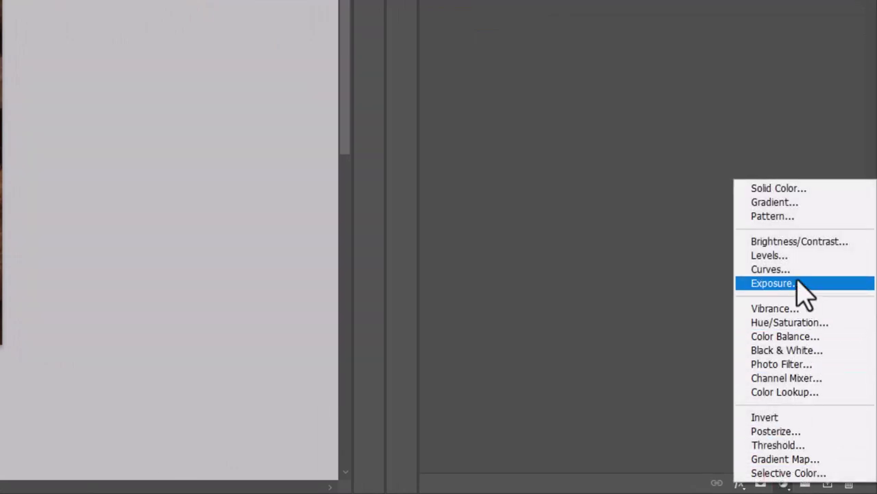
Add a Curves adjustment clipped to the baby photo and darken it with a point at input 148, output 61
{"action": "left_click", "coordinate": [801, 270]}
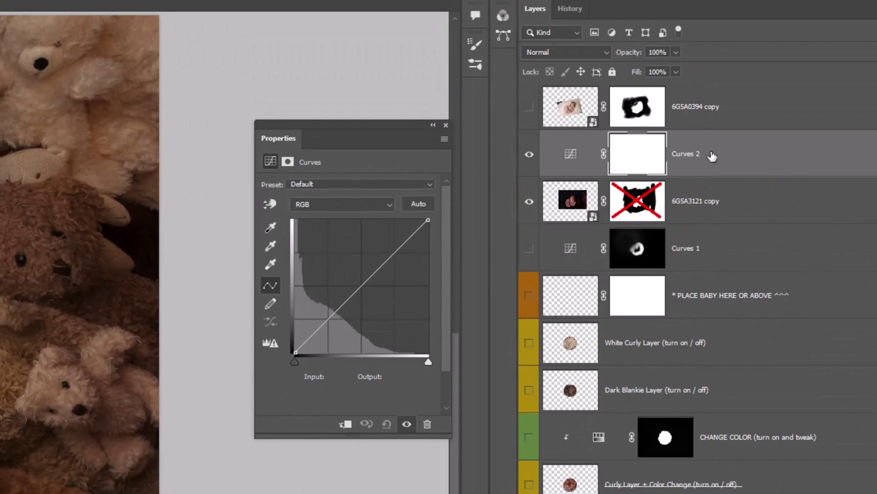
{"action": "right_click", "coordinate": [712, 156]}
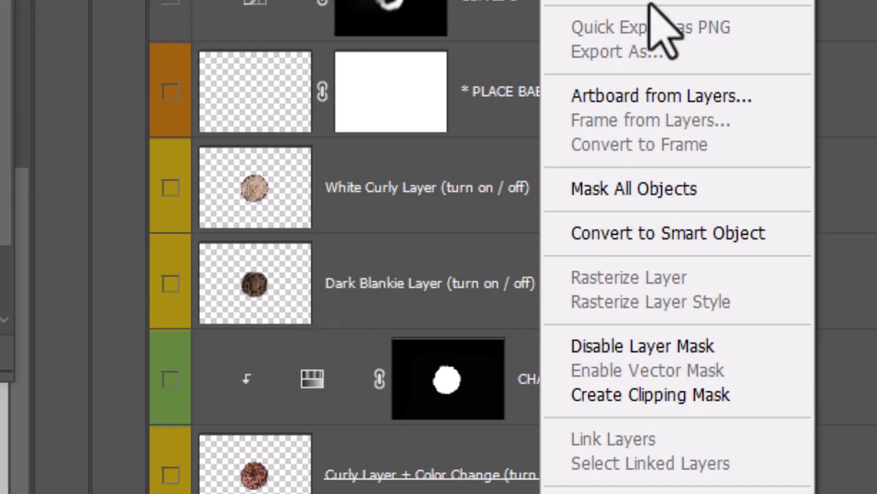
{"action": "left_click", "coordinate": [674, 401]}
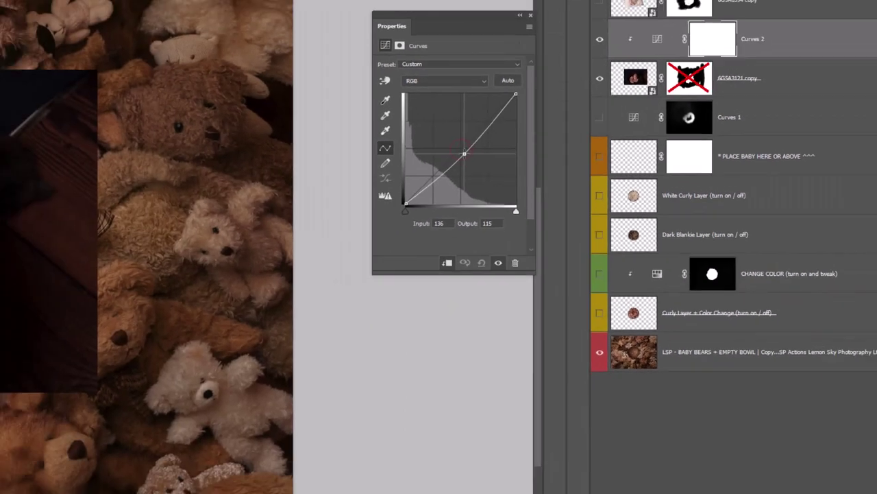
{"action": "left_click_drag", "start_coordinate": [464, 154], "coordinate": [492, 179]}
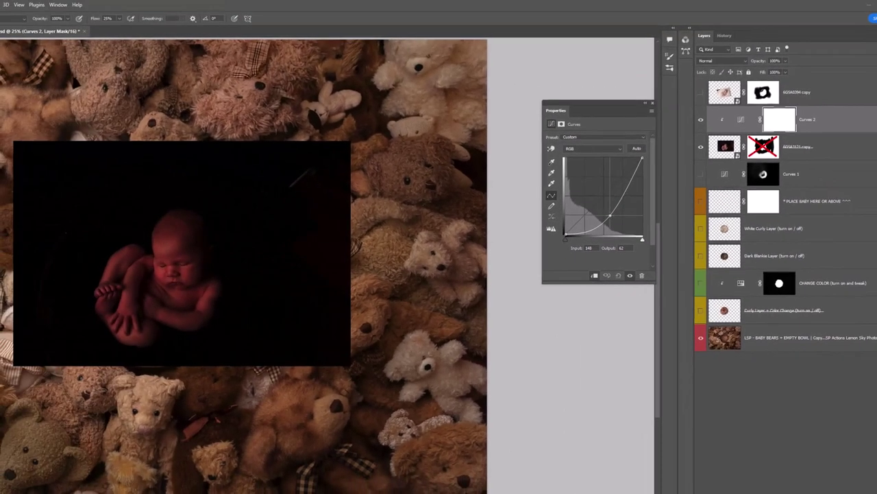
Set the clipped Curves layer's blend mode to Luminosity and invert its mask to black
{"action": "left_click", "coordinate": [716, 61]}
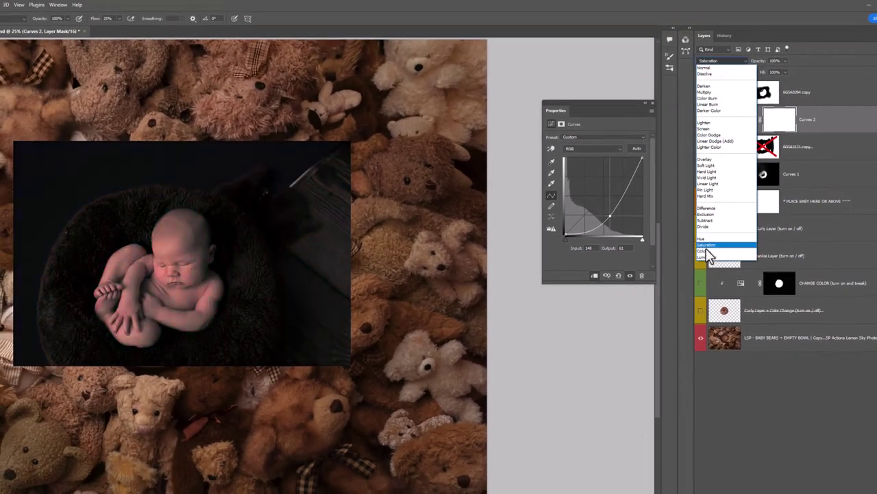
{"action": "left_click", "coordinate": [705, 256]}
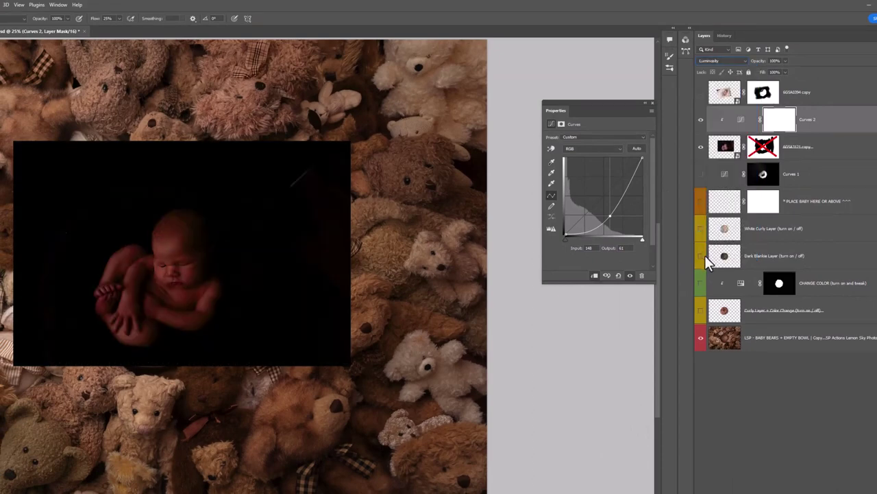
{"action": "left_click", "coordinate": [778, 122]}
{"action": "key", "text": "ctrl+i"}
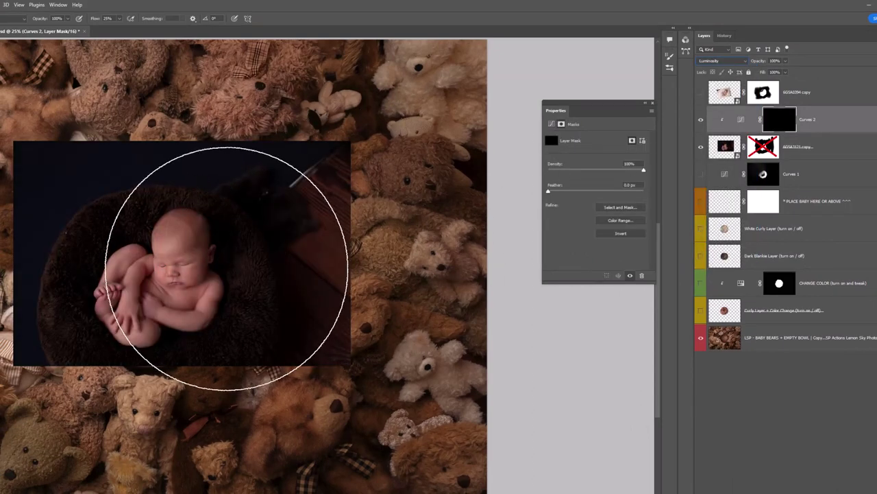
Reduce the 10% hardness brush and paint a shadow in white on the Curves mask along the baby's ear, shoulder and arm
{"action": "key", "text": "]"}
{"action": "key", "text": "]"}
{"action": "key", "text": "z"}
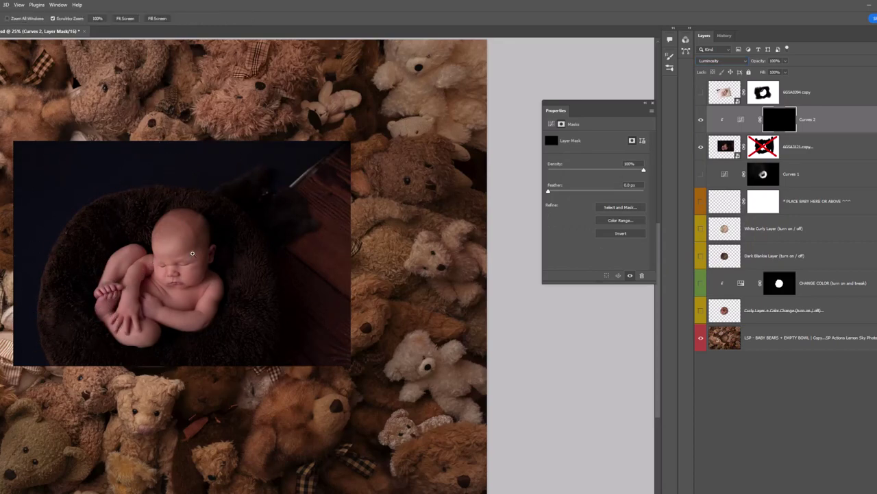
{"action": "left_click", "coordinate": [196, 254]}
{"action": "left_click", "coordinate": [226, 261]}
{"action": "left_click", "coordinate": [232, 251]}
{"action": "key", "text": "b"}
{"action": "right_click", "coordinate": [235, 249]}
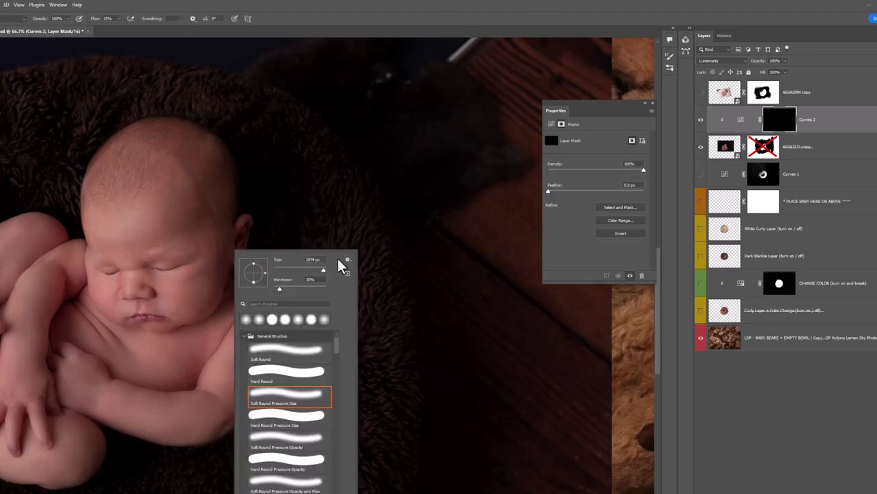
{"action": "left_click_drag", "start_coordinate": [306, 272], "coordinate": [305, 272]}
{"action": "left_click", "coordinate": [264, 232]}
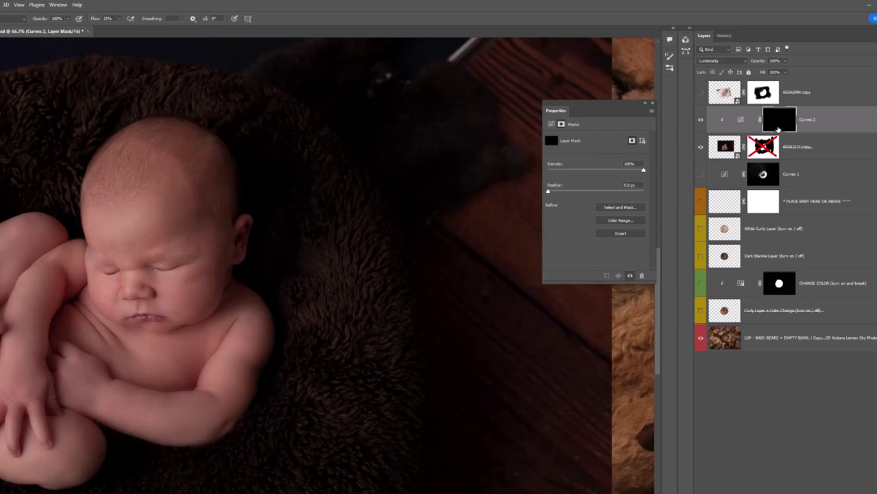
{"action": "mouse_move", "coordinate": [285, 239]}
{"action": "left_mouse_down"}
{"action": "mouse_move", "coordinate": [310, 268]}
{"action": "mouse_move", "coordinate": [310, 352]}
{"action": "mouse_move", "coordinate": [331, 330]}
{"action": "mouse_move", "coordinate": [272, 464]}
{"action": "mouse_move", "coordinate": [281, 451]}
{"action": "mouse_move", "coordinate": [249, 479]}
{"action": "mouse_move", "coordinate": [133, 480]}
{"action": "mouse_move", "coordinate": [182, 491]}
{"action": "mouse_move", "coordinate": [253, 475]}
{"action": "mouse_move", "coordinate": [311, 375]}
{"action": "mouse_move", "coordinate": [315, 275]}
{"action": "mouse_move", "coordinate": [281, 131]}
{"action": "mouse_move", "coordinate": [247, 93]}
{"action": "mouse_move", "coordinate": [230, 131]}
{"action": "mouse_move", "coordinate": [340, 196]}
{"action": "left_mouse_up"}
Paint the shadow over the blanket above the baby's head, and with a smaller brush into the gap beside the raised leg
{"action": "key", "text": "space"}
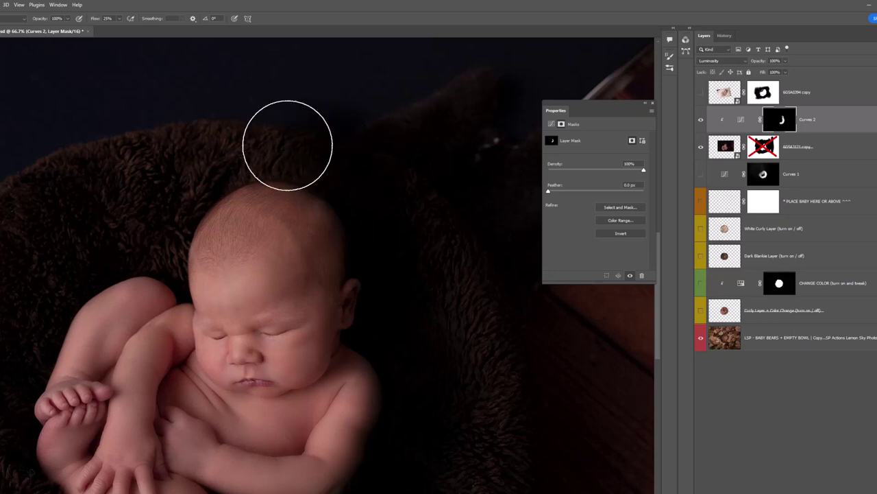
{"action": "mouse_move", "coordinate": [285, 144]}
{"action": "left_mouse_down"}
{"action": "mouse_move", "coordinate": [234, 157]}
{"action": "mouse_move", "coordinate": [242, 149]}
{"action": "mouse_move", "coordinate": [154, 206]}
{"action": "left_mouse_up"}
{"action": "key", "text": "bracketleft"}
{"action": "key", "text": "bracketleft"}
{"action": "key", "text": "bracketleft"}
{"action": "key", "text": "bracketleft"}
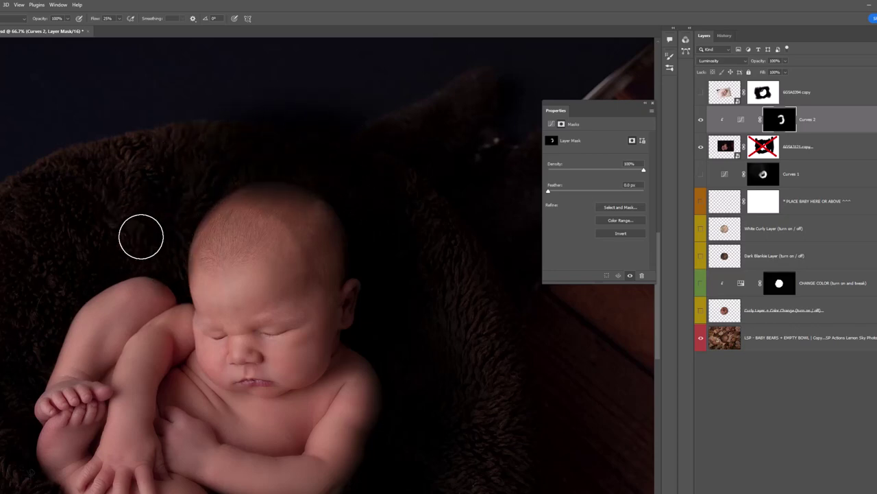
{"action": "left_click_drag", "start_coordinate": [150, 247], "coordinate": [165, 266]}
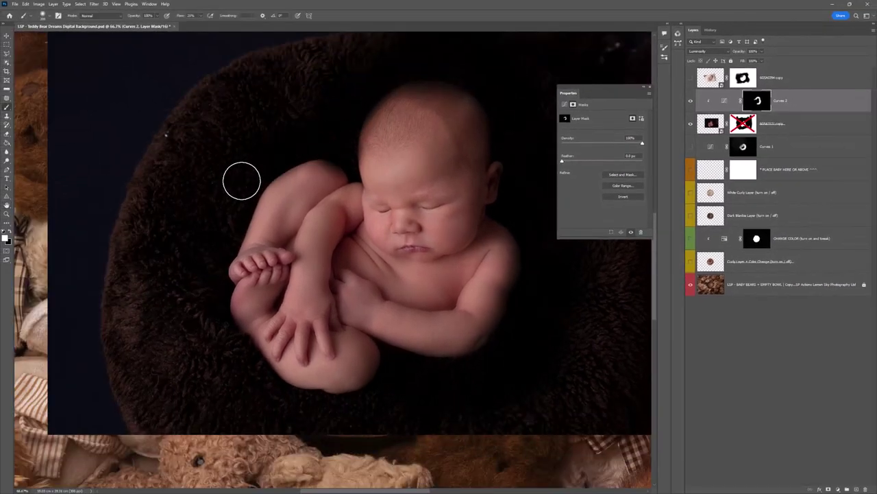
Clean the shadow off the baby's raised knee by painting the Curves mask in black, and switch the painting colour back to white
{"action": "right_click", "coordinate": [241, 182]}
{"action": "left_click", "coordinate": [305, 146]}
{"action": "key", "text": "x"}
{"action": "left_click_drag", "start_coordinate": [323, 174], "coordinate": [331, 167]}
{"action": "key", "text": "x"}
Paint the shadow with a smaller brush along the outer edge of the baby's feet and lower leg
{"action": "key", "text": "bracketleft"}
{"action": "key", "text": "bracketleft"}
{"action": "key", "text": "bracketleft"}
{"action": "key", "text": "bracketleft"}
{"action": "key", "text": "bracketleft"}
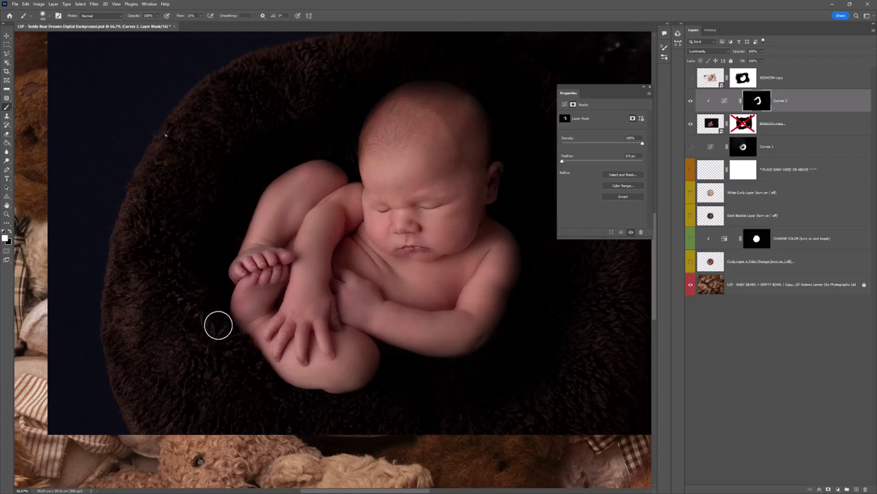
{"action": "left_click_drag", "start_coordinate": [213, 314], "coordinate": [220, 224]}
Enlarge the brush and paint the shadow over the blanket below the baby and around the arm and legs
{"action": "right_click", "coordinate": [220, 225]}
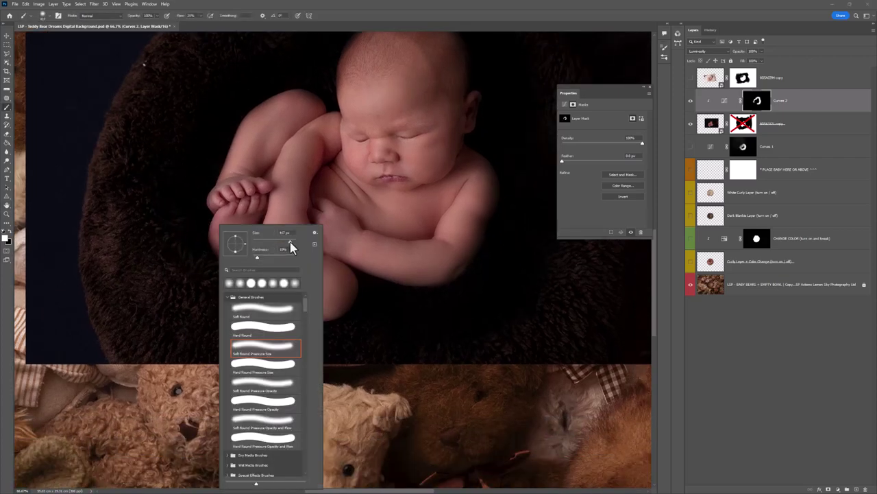
{"action": "left_click", "coordinate": [185, 280]}
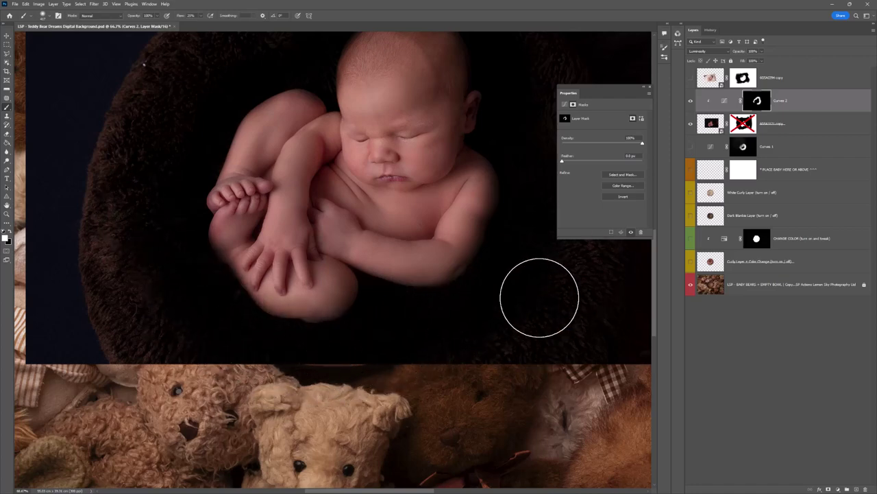
{"action": "left_click_drag", "start_coordinate": [598, 262], "coordinate": [568, 240]}
{"action": "left_click_drag", "start_coordinate": [526, 188], "coordinate": [468, 325]}
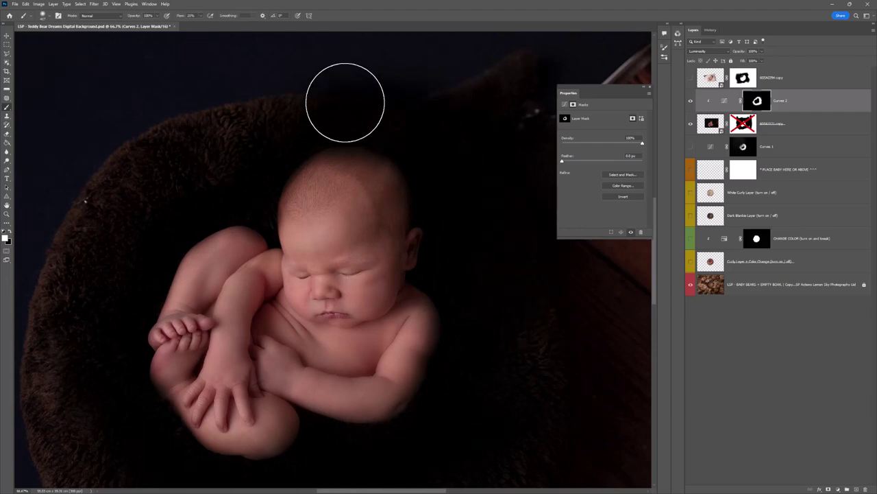
{"action": "left_click_drag", "start_coordinate": [169, 249], "coordinate": [204, 239]}
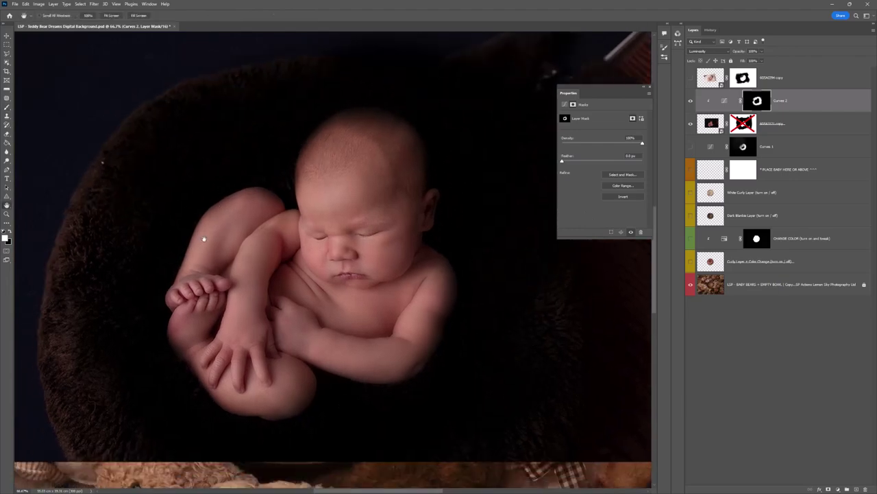
Refine the shadow close to the baby's legs with a small brush, and extend it over the outer blanket with a 600 px brush
{"action": "right_click", "coordinate": [250, 194]}
{"action": "left_click", "coordinate": [277, 162]}
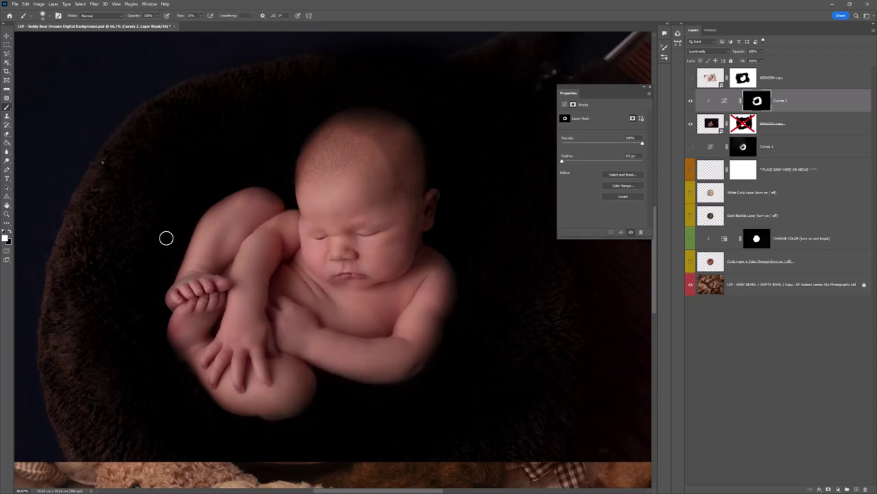
{"action": "right_click", "coordinate": [153, 278]}
{"action": "left_click", "coordinate": [201, 171]}
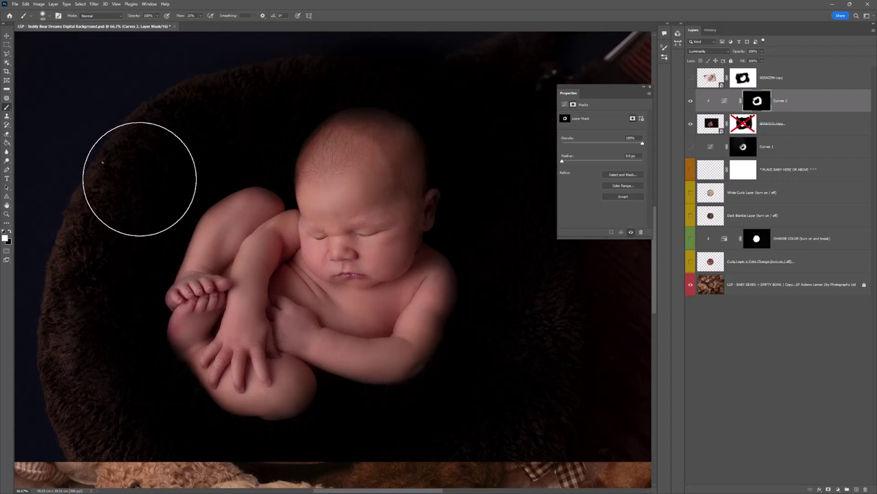
{"action": "left_click_drag", "start_coordinate": [257, 386], "coordinate": [250, 356]}
{"action": "key", "text": "space"}
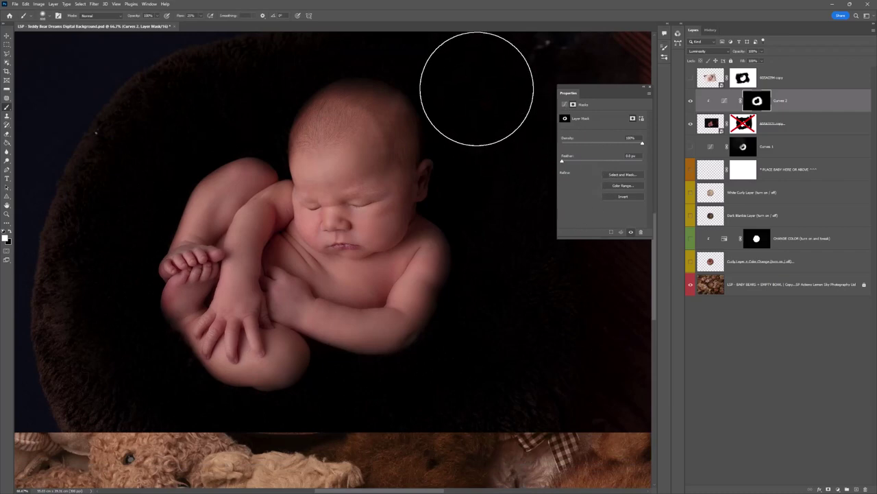
Toggle the Curves 2 layer's visibility to compare the whole baby photo with and without the painted shadow
{"action": "left_click", "coordinate": [278, 168], "text": "alt"}
{"action": "left_click", "coordinate": [305, 189], "text": "alt"}
{"action": "left_click_drag", "start_coordinate": [331, 202], "coordinate": [354, 223]}
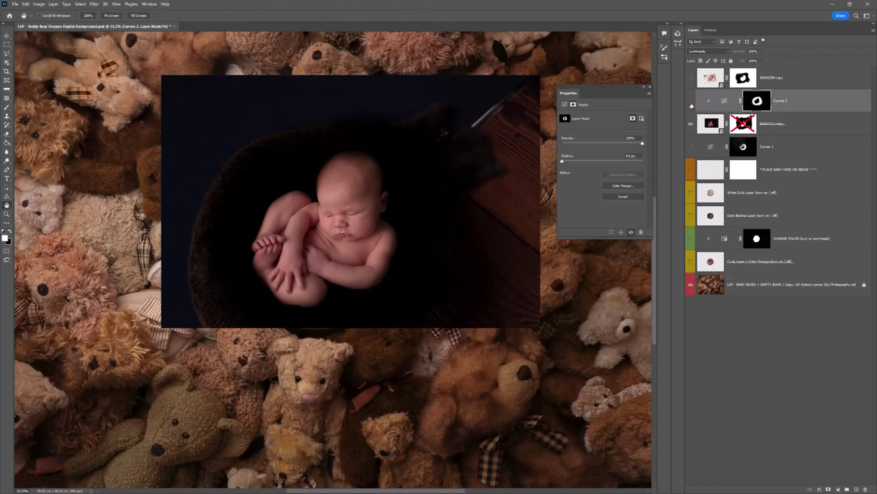
{"action": "left_click", "coordinate": [691, 101]}
{"action": "left_click", "coordinate": [691, 102]}
{"action": "left_click", "coordinate": [691, 101]}
{"action": "left_click", "coordinate": [691, 101]}
Re-enable the baby photo's mask and paint it in white around the baby with a 600 px, 10% hardness brush, revealing the darkened blanket
{"action": "left_click", "coordinate": [738, 130], "text": "shift"}
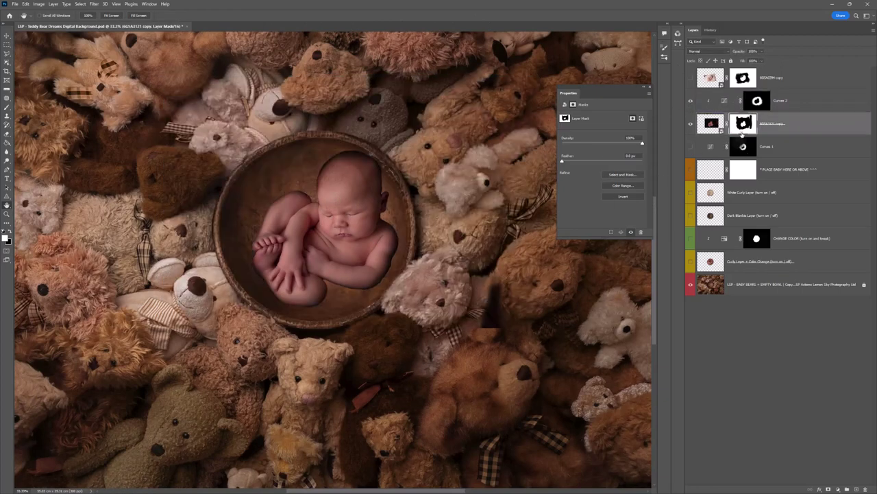
{"action": "key", "text": "b"}
{"action": "right_click", "coordinate": [348, 219]}
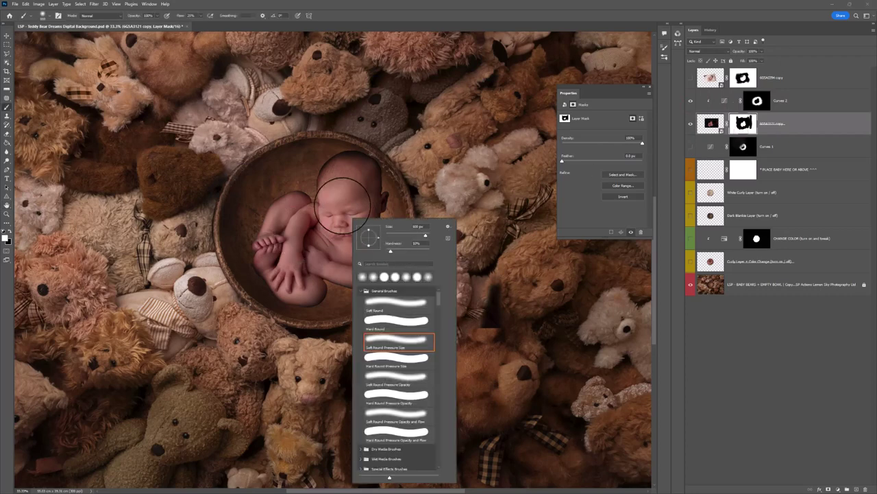
{"action": "left_click", "coordinate": [340, 201]}
{"action": "right_click", "coordinate": [310, 198]}
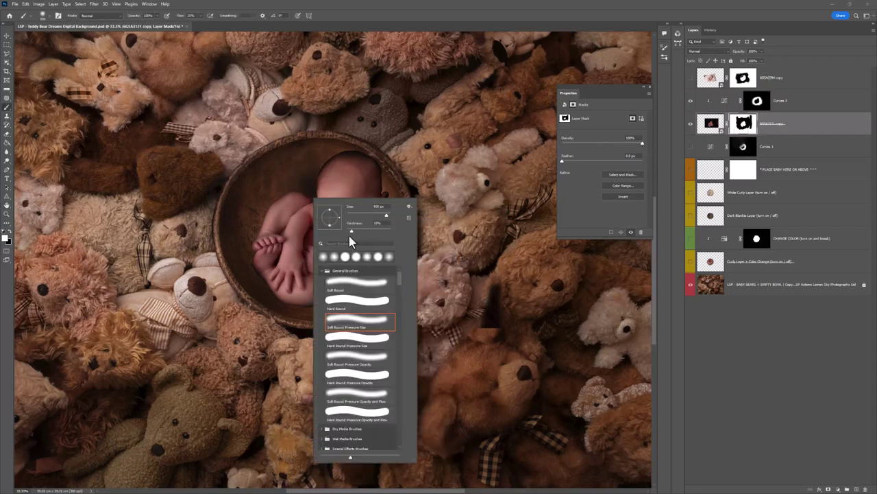
{"action": "left_click", "coordinate": [326, 192]}
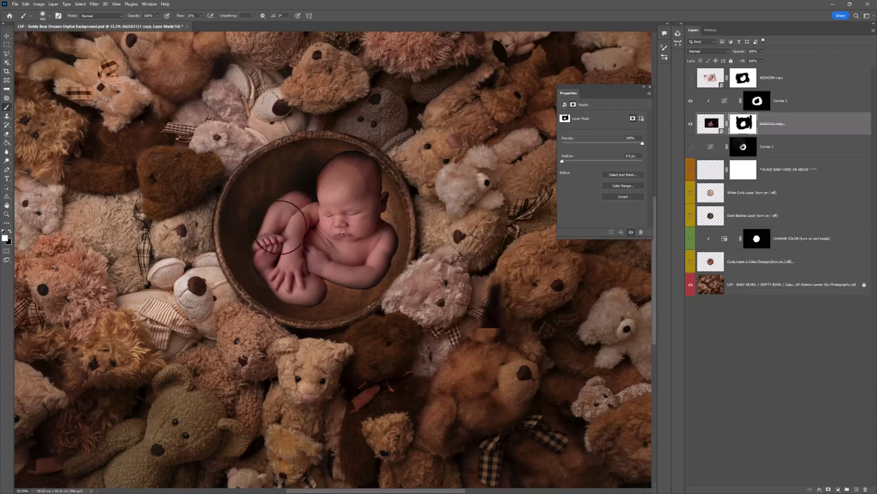
{"action": "mouse_move", "coordinate": [334, 267]}
{"action": "left_mouse_down"}
{"action": "mouse_move", "coordinate": [342, 291]}
{"action": "mouse_move", "coordinate": [361, 276]}
{"action": "mouse_move", "coordinate": [382, 237]}
{"action": "mouse_move", "coordinate": [373, 257]}
{"action": "mouse_move", "coordinate": [356, 179]}
{"action": "left_mouse_up"}
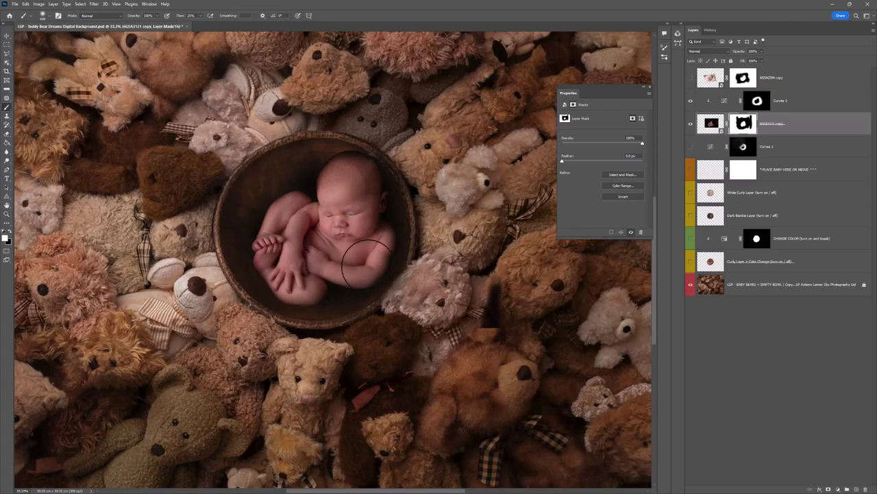
{"action": "mouse_move", "coordinate": [309, 191]}
{"action": "left_mouse_down"}
{"action": "mouse_move", "coordinate": [348, 189]}
{"action": "mouse_move", "coordinate": [307, 178]}
{"action": "left_mouse_up"}
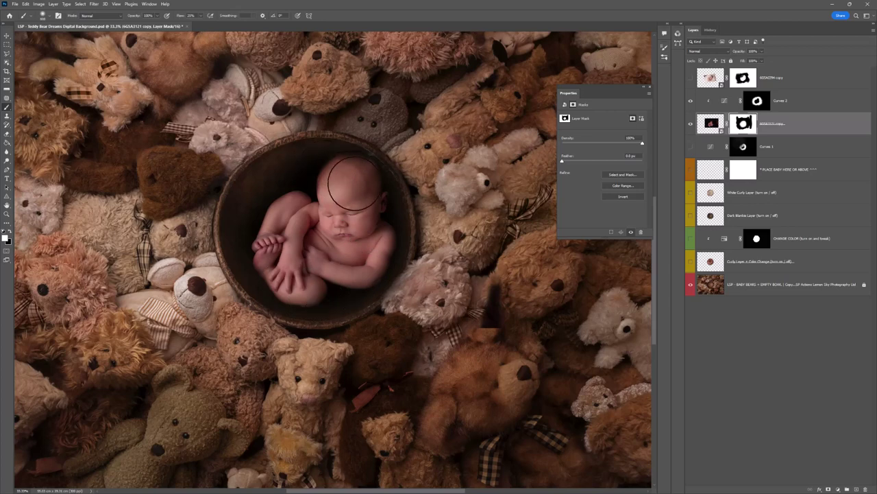
Paint the 6G5A3121 copy mask in white around the baby's head, and in black along the bowl's rim
{"action": "mouse_move", "coordinate": [357, 183]}
{"action": "left_mouse_down"}
{"action": "mouse_move", "coordinate": [381, 173]}
{"action": "mouse_move", "coordinate": [342, 205]}
{"action": "left_mouse_up"}
{"action": "key", "text": "x"}
{"action": "mouse_move", "coordinate": [408, 129]}
{"action": "left_mouse_down"}
{"action": "mouse_move", "coordinate": [438, 162]}
{"action": "mouse_move", "coordinate": [405, 115]}
{"action": "mouse_move", "coordinate": [435, 169]}
{"action": "mouse_move", "coordinate": [396, 117]}
{"action": "mouse_move", "coordinate": [418, 158]}
{"action": "mouse_move", "coordinate": [384, 122]}
{"action": "mouse_move", "coordinate": [422, 157]}
{"action": "mouse_move", "coordinate": [433, 264]}
{"action": "mouse_move", "coordinate": [395, 310]}
{"action": "mouse_move", "coordinate": [345, 333]}
{"action": "mouse_move", "coordinate": [383, 325]}
{"action": "mouse_move", "coordinate": [412, 307]}
{"action": "mouse_move", "coordinate": [302, 341]}
{"action": "mouse_move", "coordinate": [236, 302]}
{"action": "mouse_move", "coordinate": [207, 233]}
{"action": "mouse_move", "coordinate": [231, 197]}
{"action": "mouse_move", "coordinate": [301, 141]}
{"action": "mouse_move", "coordinate": [325, 154]}
{"action": "mouse_move", "coordinate": [366, 245]}
{"action": "mouse_move", "coordinate": [352, 280]}
{"action": "mouse_move", "coordinate": [323, 289]}
{"action": "left_mouse_up"}
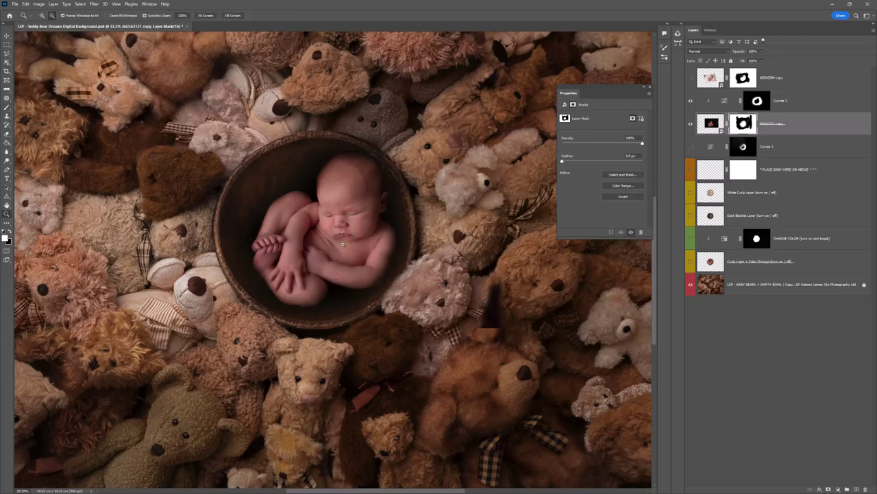
Turn on the Dark Blankie Layer and reveal more of its folds beside the baby's head and legs through the photo's mask
{"action": "left_click", "coordinate": [690, 148]}
{"action": "left_click", "coordinate": [691, 148]}
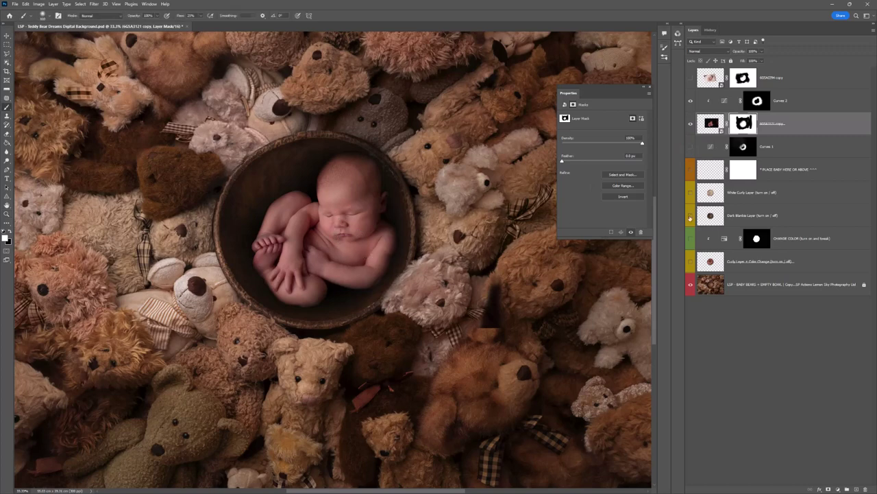
{"action": "left_click", "coordinate": [690, 216]}
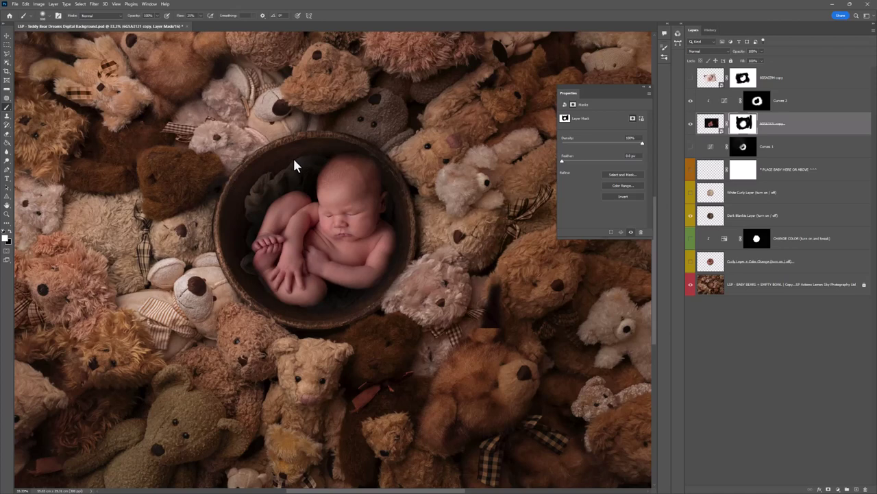
{"action": "key", "text": "ctrl+z"}
{"action": "key", "text": "x"}
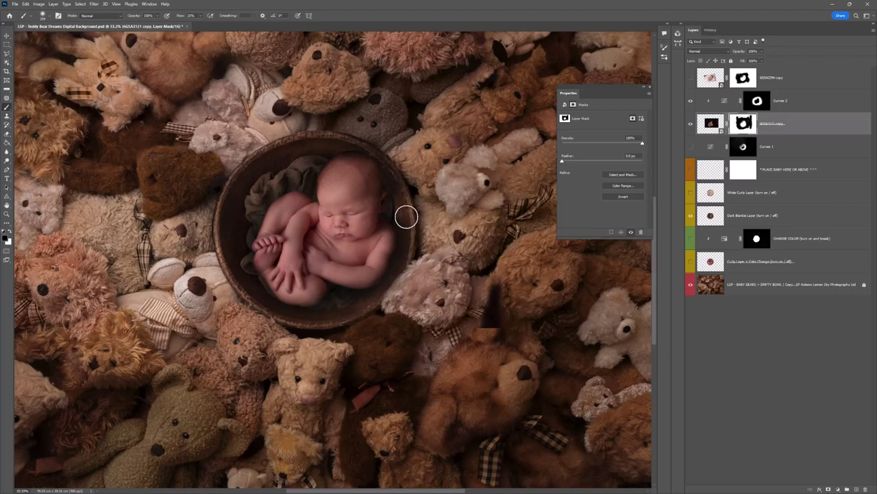
Hide the 6G5A3121 baby photo and show the White Curly Layer with the 6G5A0394 baby photo in the bowl
{"action": "key", "text": "alt+space"}
{"action": "left_click", "coordinate": [369, 224], "text": "alt"}
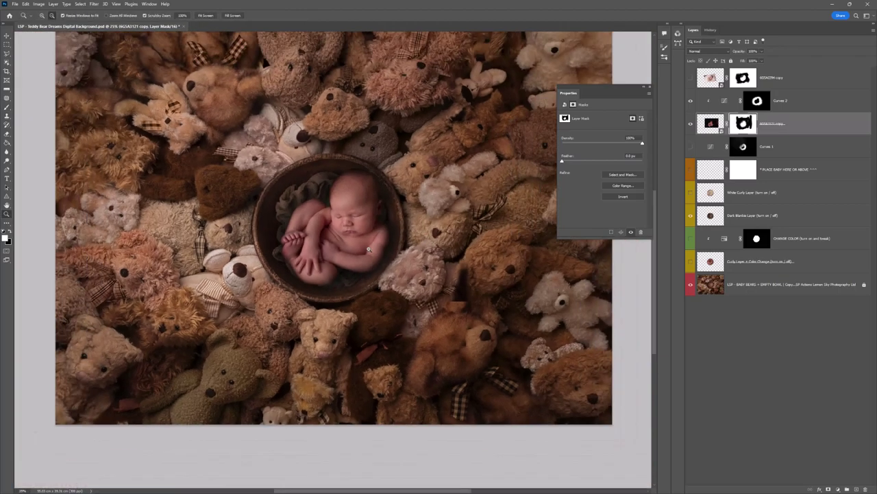
{"action": "left_click_drag", "start_coordinate": [496, 206], "coordinate": [501, 215]}
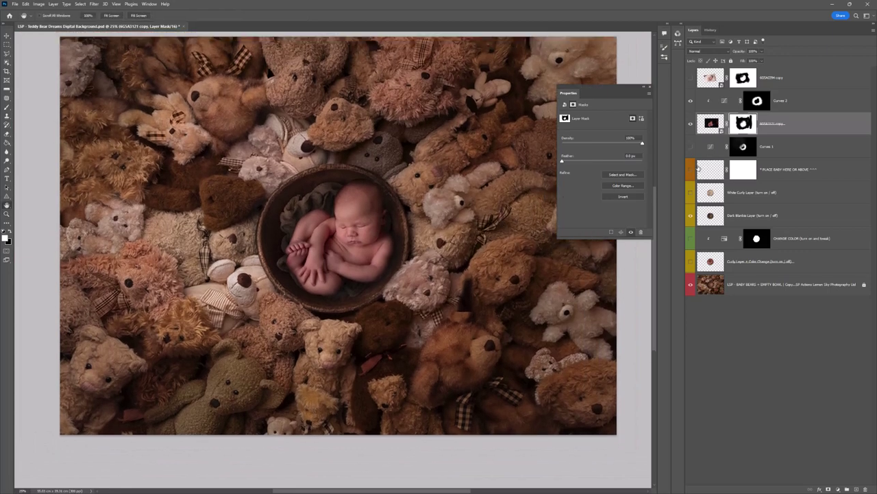
{"action": "left_click", "coordinate": [691, 123]}
{"action": "left_click", "coordinate": [690, 192]}
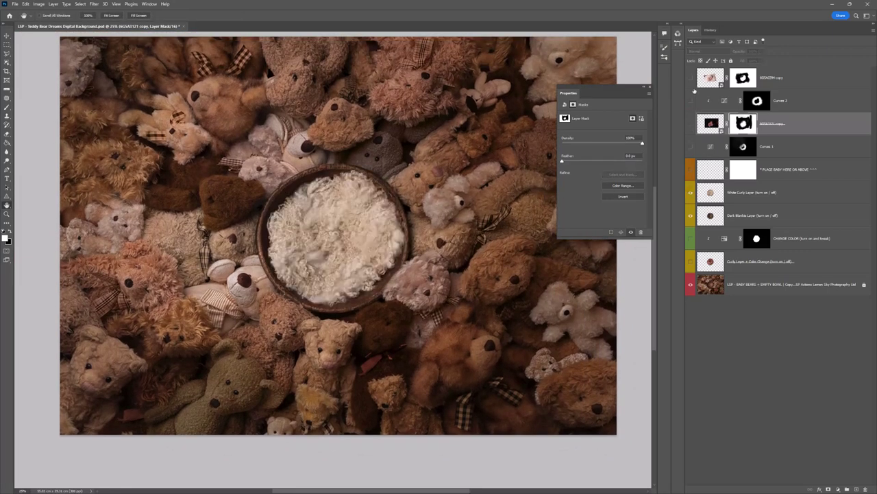
{"action": "left_click", "coordinate": [691, 78]}
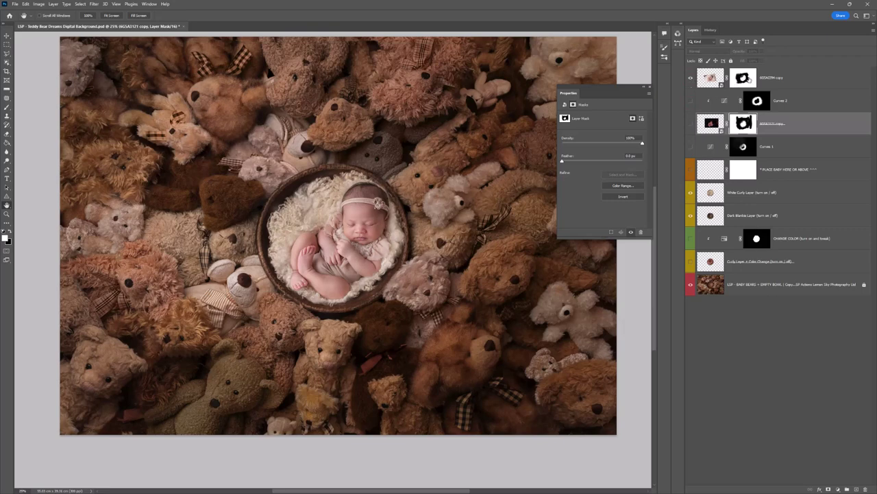
{"action": "left_click", "coordinate": [747, 78]}
{"action": "key", "text": "b"}
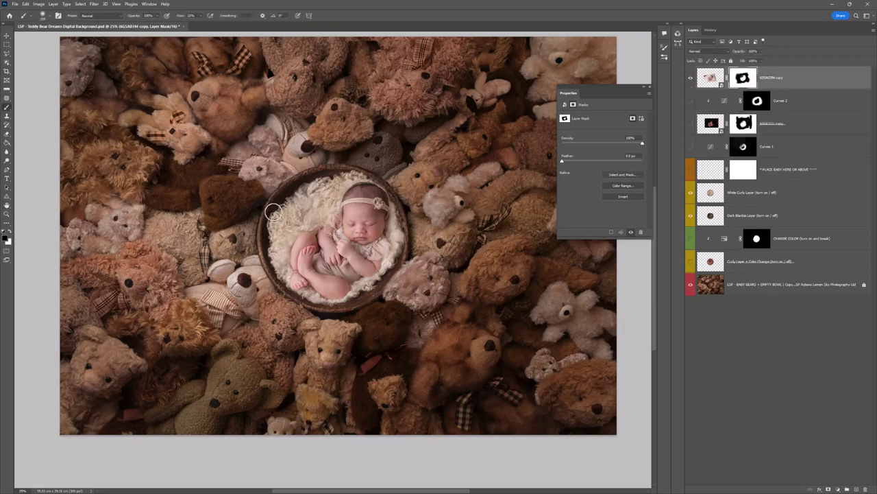
Compare the 6G5A3121 baby on both blankets, and hide both baby photos and their blanket layers to empty the bowl
{"action": "left_click", "coordinate": [691, 82]}
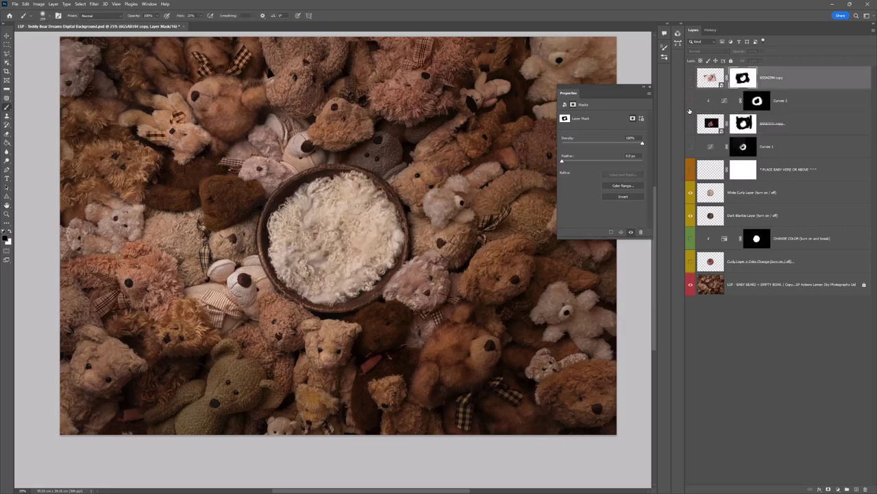
{"action": "left_click", "coordinate": [691, 135]}
{"action": "left_click", "coordinate": [691, 137]}
{"action": "left_click", "coordinate": [691, 124]}
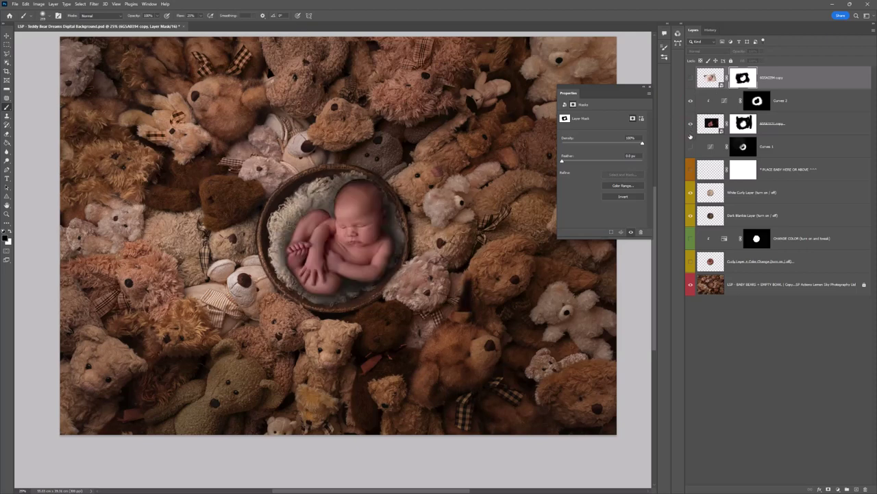
{"action": "left_click", "coordinate": [690, 193]}
{"action": "left_click", "coordinate": [691, 216]}
{"action": "left_click", "coordinate": [690, 215]}
{"action": "left_click", "coordinate": [690, 216]}
{"action": "left_click", "coordinate": [690, 126]}
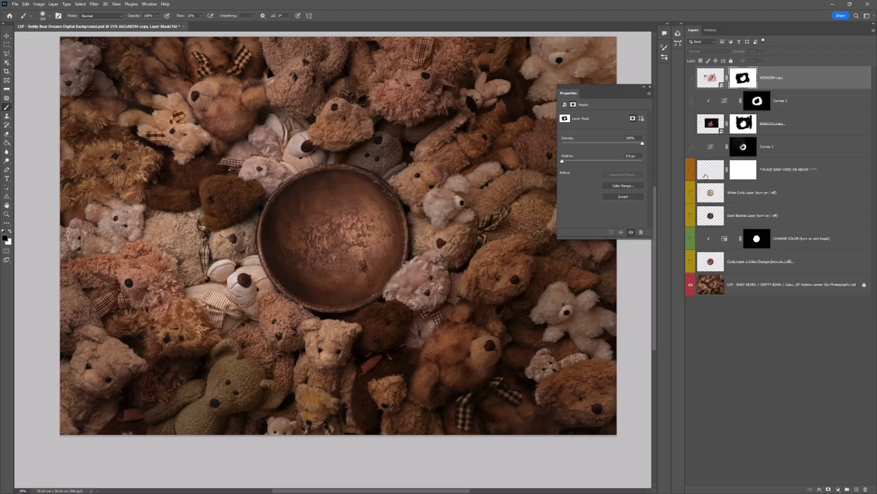
Place the photo 375A1628 copy.jpg as an embedded object above the PLACE BABY HERE layer and move it toward the bowl
{"action": "left_click", "coordinate": [710, 170]}
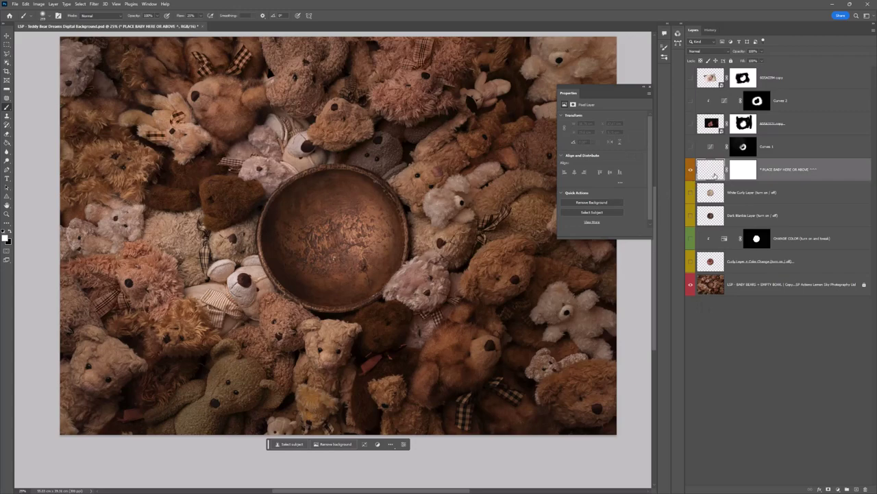
{"action": "left_click", "coordinate": [16, 4]}
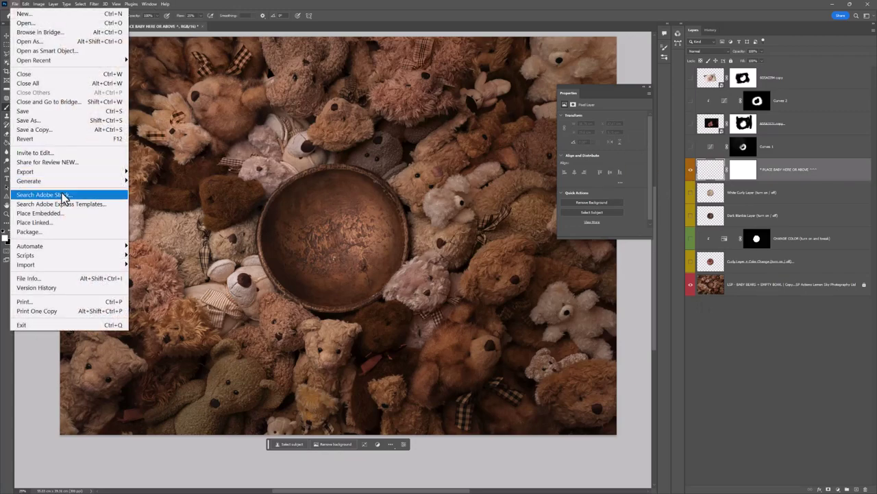
{"action": "left_click", "coordinate": [41, 213]}
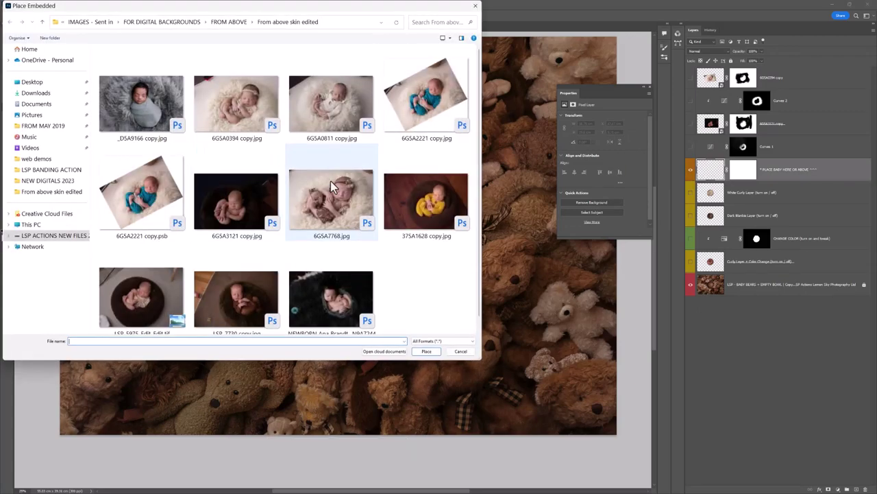
{"action": "left_click", "coordinate": [444, 199]}
{"action": "double_click", "coordinate": [438, 213]}
{"action": "left_click_drag", "start_coordinate": [338, 108], "coordinate": [339, 182]}
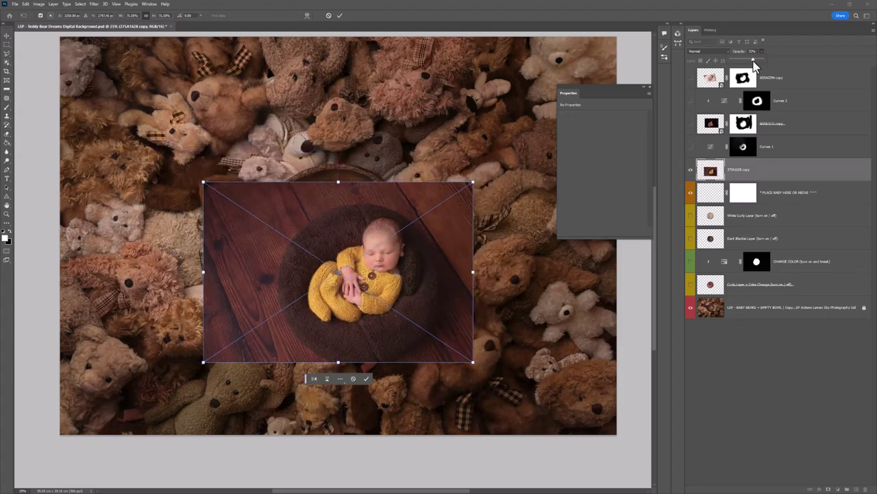
Lower the photo's opacity, scale and position it so the baby fits inside the bowl, and restore the opacity to 100%
{"action": "left_click_drag", "start_coordinate": [750, 65], "coordinate": [753, 60]}
{"action": "left_click_drag", "start_coordinate": [374, 311], "coordinate": [359, 274]}
{"action": "left_click_drag", "start_coordinate": [189, 325], "coordinate": [161, 345]}
{"action": "mouse_move", "coordinate": [334, 278]}
{"action": "left_mouse_down"}
{"action": "mouse_move", "coordinate": [342, 272]}
{"action": "mouse_move", "coordinate": [339, 279]}
{"action": "left_mouse_up"}
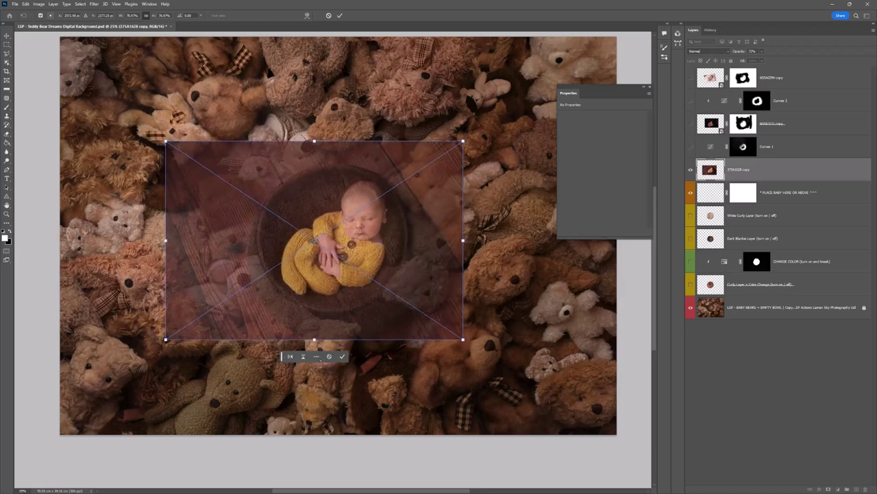
{"action": "key", "text": "Return"}
{"action": "left_click_drag", "start_coordinate": [763, 59], "coordinate": [772, 60]}
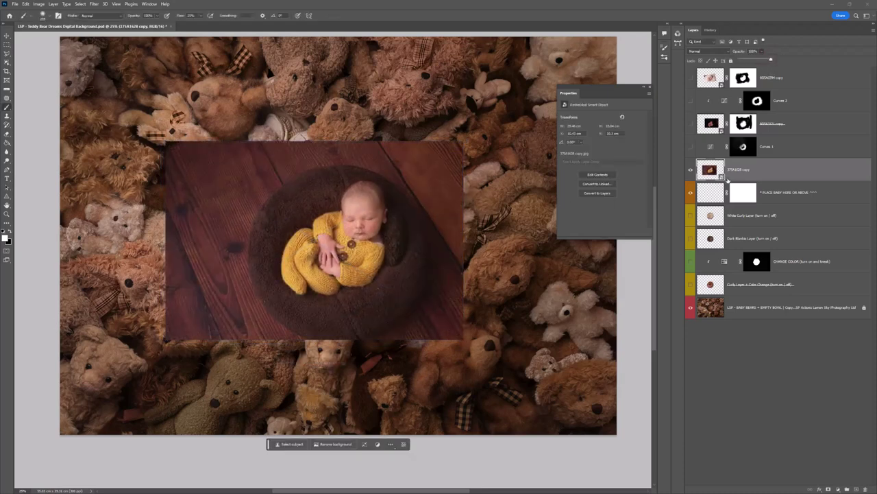
Select the brown cushion around the baby with the Object Selection tool, including the gaps beside the head, and mask it out of the photo
{"action": "left_click", "coordinate": [7, 62]}
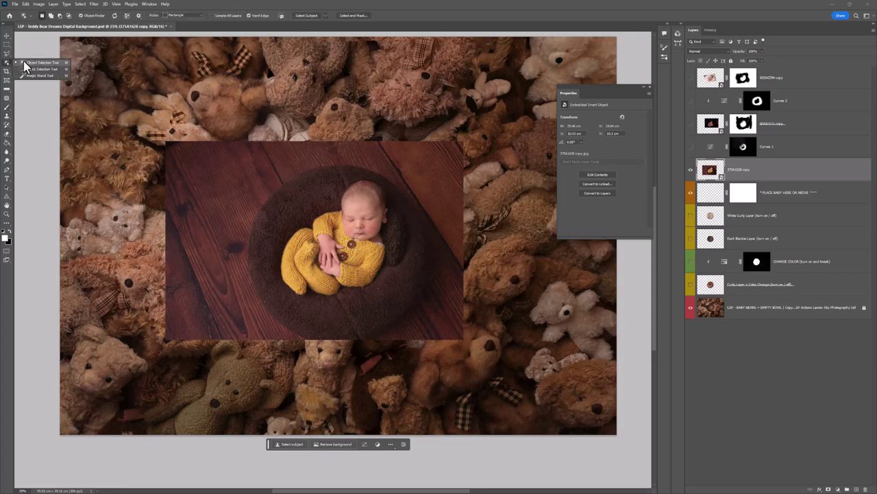
{"action": "left_click", "coordinate": [339, 241]}
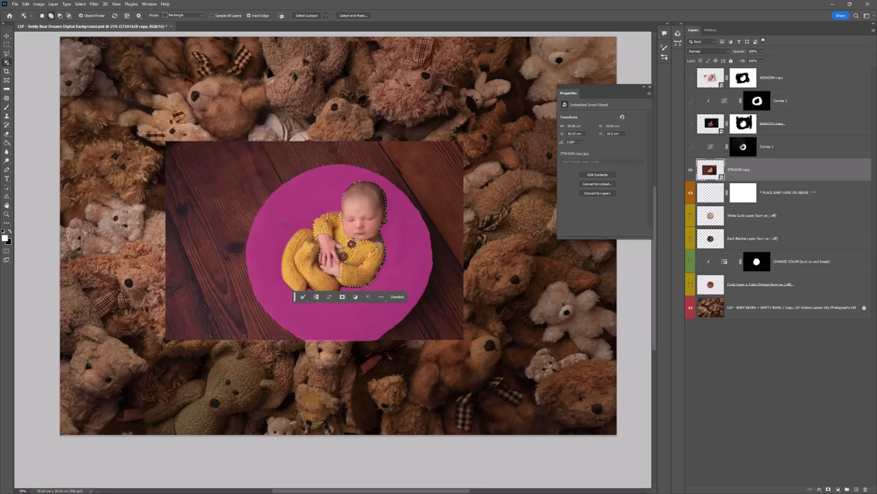
{"action": "key", "text": "ctrl+d"}
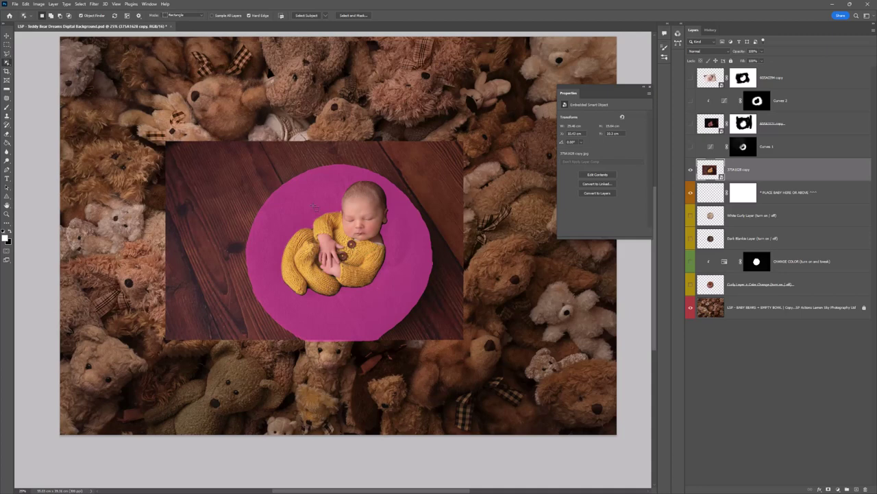
{"action": "left_click", "coordinate": [314, 207]}
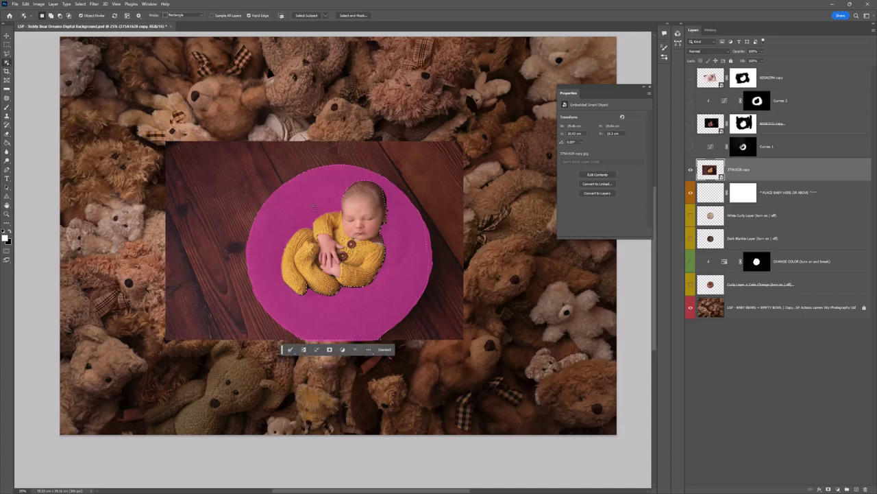
{"action": "left_click_drag", "start_coordinate": [381, 189], "coordinate": [395, 234]}
{"action": "left_click_drag", "start_coordinate": [388, 188], "coordinate": [402, 209]}
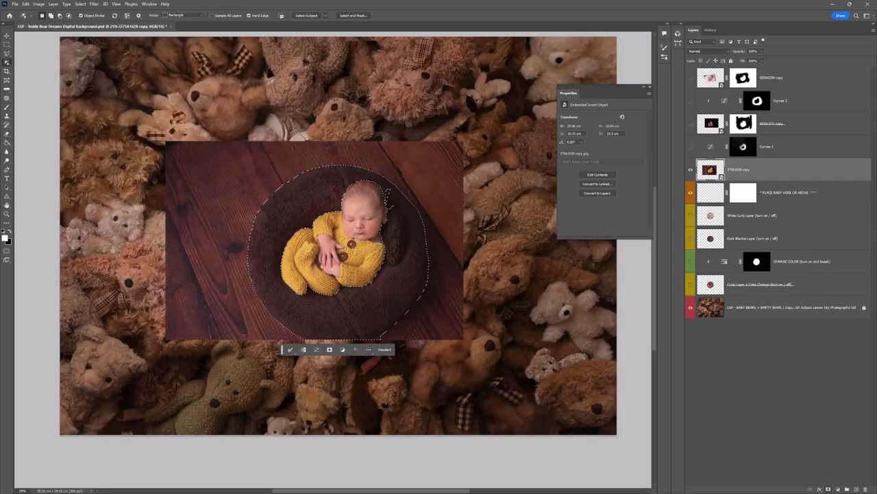
{"action": "left_click", "coordinate": [828, 489]}
{"action": "key", "text": "ctrl+i"}
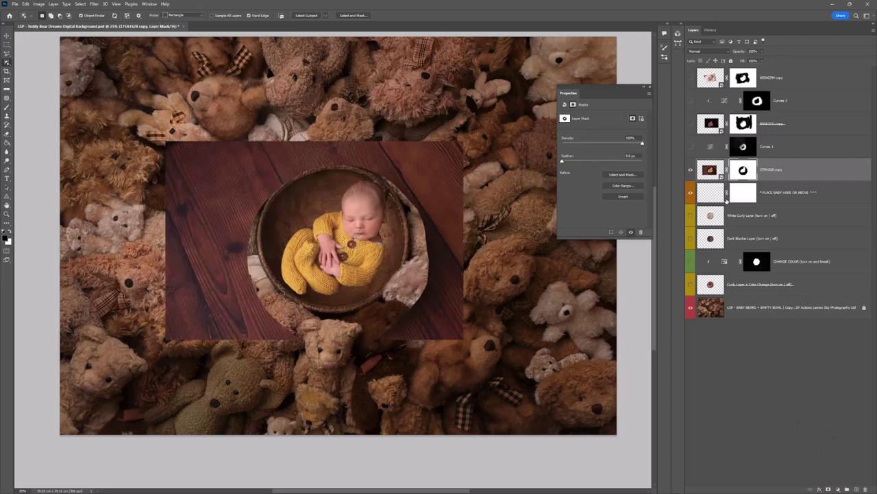
Paint the mask in black with a larger, harder brush to remove the wooden floor and leftover cushion around the bowl
{"action": "key", "text": "b"}
{"action": "right_click", "coordinate": [411, 205]}
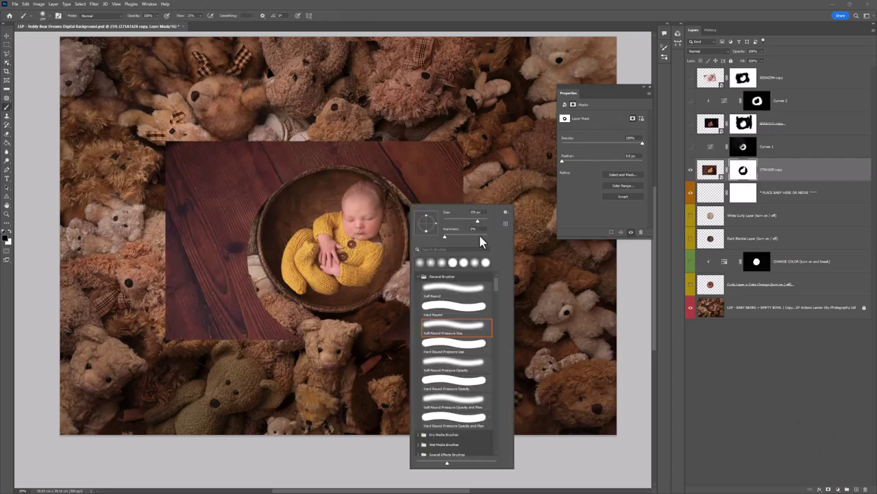
{"action": "left_click", "coordinate": [482, 236]}
{"action": "left_click", "coordinate": [484, 220]}
{"action": "left_click", "coordinate": [407, 189]}
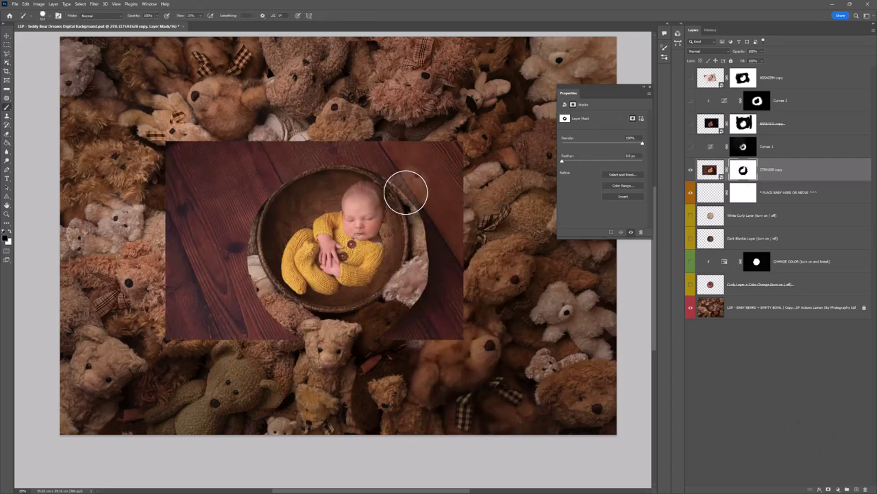
{"action": "mouse_move", "coordinate": [405, 193]}
{"action": "left_mouse_down"}
{"action": "mouse_move", "coordinate": [425, 252]}
{"action": "mouse_move", "coordinate": [438, 109]}
{"action": "mouse_move", "coordinate": [439, 271]}
{"action": "mouse_move", "coordinate": [459, 233]}
{"action": "mouse_move", "coordinate": [443, 229]}
{"action": "mouse_move", "coordinate": [399, 339]}
{"action": "mouse_move", "coordinate": [426, 268]}
{"action": "mouse_move", "coordinate": [348, 350]}
{"action": "mouse_move", "coordinate": [483, 257]}
{"action": "mouse_move", "coordinate": [484, 321]}
{"action": "mouse_move", "coordinate": [380, 343]}
{"action": "mouse_move", "coordinate": [246, 315]}
{"action": "mouse_move", "coordinate": [273, 340]}
{"action": "mouse_move", "coordinate": [221, 222]}
{"action": "mouse_move", "coordinate": [250, 279]}
{"action": "mouse_move", "coordinate": [238, 205]}
{"action": "mouse_move", "coordinate": [236, 312]}
{"action": "mouse_move", "coordinate": [190, 339]}
{"action": "mouse_move", "coordinate": [148, 342]}
{"action": "mouse_move", "coordinate": [205, 130]}
{"action": "mouse_move", "coordinate": [191, 192]}
{"action": "mouse_move", "coordinate": [172, 211]}
{"action": "mouse_move", "coordinate": [170, 267]}
{"action": "mouse_move", "coordinate": [174, 117]}
{"action": "mouse_move", "coordinate": [231, 155]}
{"action": "mouse_move", "coordinate": [251, 189]}
{"action": "mouse_move", "coordinate": [322, 130]}
{"action": "mouse_move", "coordinate": [265, 186]}
{"action": "mouse_move", "coordinate": [381, 128]}
{"action": "mouse_move", "coordinate": [289, 158]}
{"action": "mouse_move", "coordinate": [409, 141]}
{"action": "mouse_move", "coordinate": [361, 146]}
{"action": "mouse_move", "coordinate": [423, 172]}
{"action": "mouse_move", "coordinate": [379, 151]}
{"action": "mouse_move", "coordinate": [332, 148]}
{"action": "left_mouse_up"}
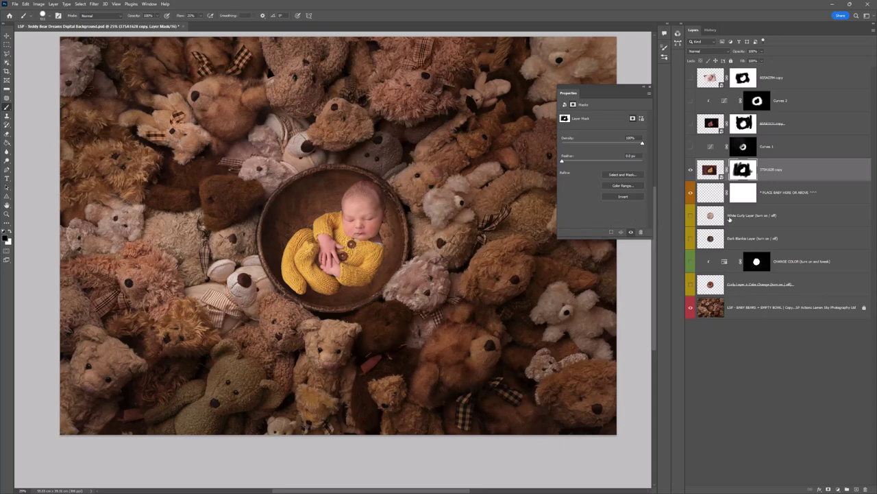
Turn on the Curly Layer beneath the baby and reselect the 375A1628 copy layer's mask
{"action": "left_click", "coordinate": [691, 284]}
{"action": "left_click", "coordinate": [710, 288]}
{"action": "left_click", "coordinate": [690, 261]}
{"action": "left_click", "coordinate": [749, 174]}
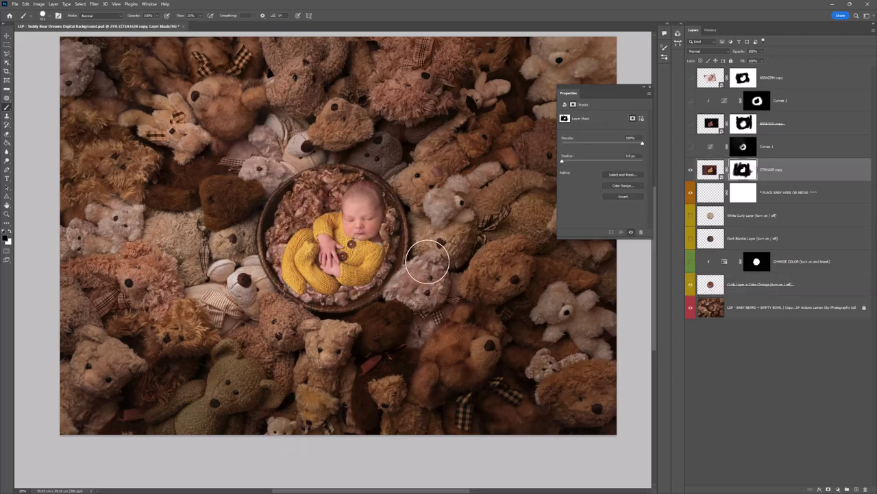
Disable and re-enable the 375A1628 copy layer's mask to compare the baby's edges with the original photo
{"action": "left_click", "coordinate": [373, 222], "text": "ctrl"}
{"action": "left_click_drag", "start_coordinate": [372, 222], "coordinate": [498, 205]}
{"action": "left_click", "coordinate": [743, 169], "text": "shift"}
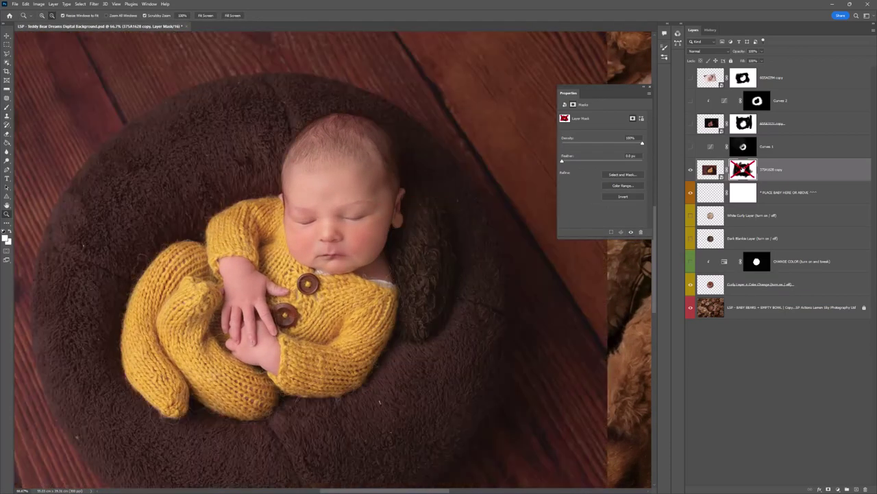
{"action": "left_click", "coordinate": [743, 170], "text": "shift"}
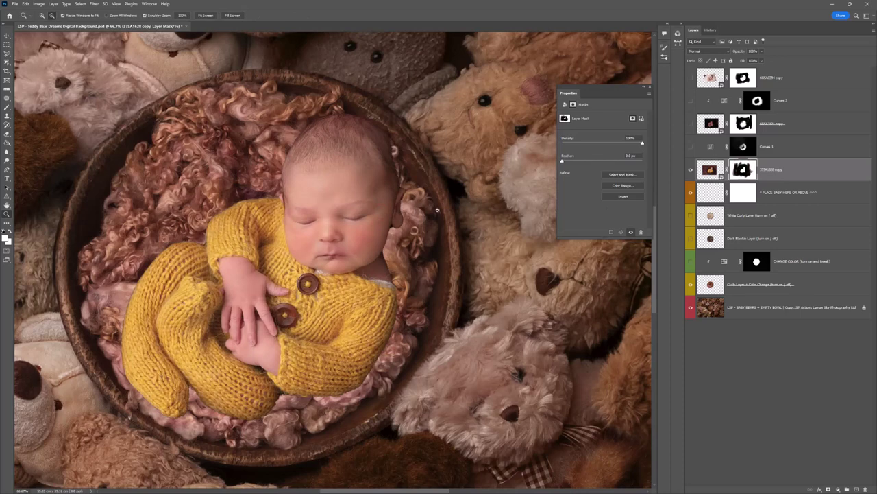
Paint the mask in white with a soft brush around the baby's head, ear, arm and legs to bring back the original shadows
{"action": "key", "text": "b"}
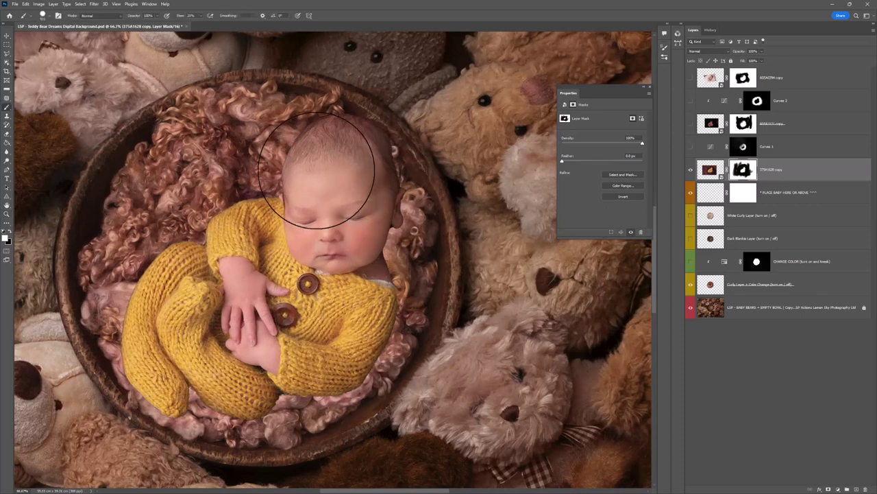
{"action": "right_click", "coordinate": [316, 170]}
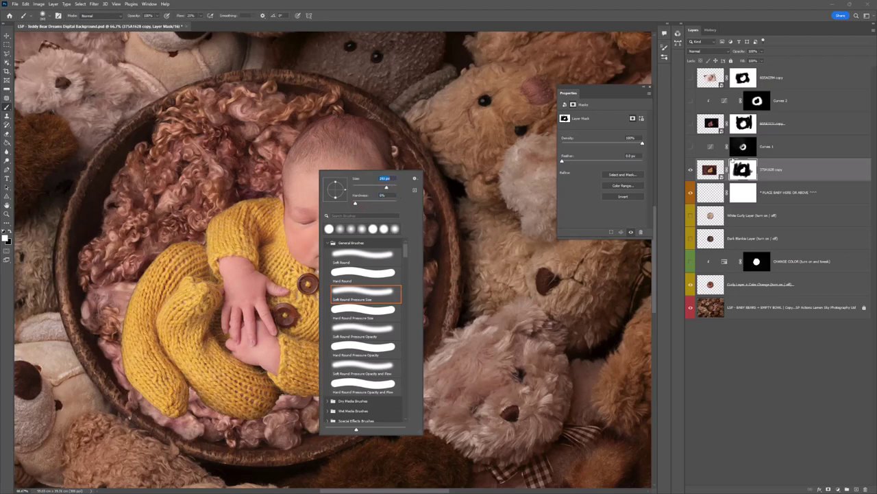
{"action": "key", "text": "Return"}
{"action": "mouse_move", "coordinate": [396, 204]}
{"action": "left_mouse_down"}
{"action": "mouse_move", "coordinate": [381, 150]}
{"action": "mouse_move", "coordinate": [367, 135]}
{"action": "mouse_move", "coordinate": [310, 135]}
{"action": "mouse_move", "coordinate": [216, 233]}
{"action": "mouse_move", "coordinate": [166, 268]}
{"action": "mouse_move", "coordinate": [150, 288]}
{"action": "mouse_move", "coordinate": [142, 349]}
{"action": "mouse_move", "coordinate": [137, 317]}
{"action": "mouse_move", "coordinate": [132, 331]}
{"action": "mouse_move", "coordinate": [171, 398]}
{"action": "mouse_move", "coordinate": [240, 423]}
{"action": "mouse_move", "coordinate": [211, 399]}
{"action": "mouse_move", "coordinate": [319, 391]}
{"action": "mouse_move", "coordinate": [304, 384]}
{"action": "mouse_move", "coordinate": [330, 374]}
{"action": "mouse_move", "coordinate": [405, 293]}
{"action": "mouse_move", "coordinate": [380, 302]}
{"action": "mouse_move", "coordinate": [400, 197]}
{"action": "mouse_move", "coordinate": [356, 281]}
{"action": "left_mouse_up"}
{"action": "mouse_move", "coordinate": [386, 248]}
{"action": "left_mouse_down"}
{"action": "mouse_move", "coordinate": [387, 240]}
{"action": "mouse_move", "coordinate": [373, 256]}
{"action": "left_mouse_up"}
{"action": "mouse_move", "coordinate": [370, 159]}
{"action": "left_mouse_down"}
{"action": "mouse_move", "coordinate": [373, 275]}
{"action": "mouse_move", "coordinate": [381, 194]}
{"action": "mouse_move", "coordinate": [360, 288]}
{"action": "mouse_move", "coordinate": [385, 238]}
{"action": "mouse_move", "coordinate": [332, 362]}
{"action": "mouse_move", "coordinate": [375, 250]}
{"action": "mouse_move", "coordinate": [346, 361]}
{"action": "mouse_move", "coordinate": [364, 321]}
{"action": "mouse_move", "coordinate": [325, 382]}
{"action": "mouse_move", "coordinate": [364, 341]}
{"action": "mouse_move", "coordinate": [274, 375]}
{"action": "mouse_move", "coordinate": [328, 381]}
{"action": "mouse_move", "coordinate": [262, 392]}
{"action": "left_mouse_up"}
{"action": "mouse_move", "coordinate": [127, 320]}
{"action": "left_mouse_down"}
{"action": "mouse_move", "coordinate": [155, 339]}
{"action": "mouse_move", "coordinate": [233, 245]}
{"action": "left_mouse_up"}
Blend the shadow above the baby's legs with a larger soft brush, and paint in black over the blanket beyond it
{"action": "right_click", "coordinate": [235, 247]}
{"action": "mouse_move", "coordinate": [240, 191]}
{"action": "left_mouse_down"}
{"action": "mouse_move", "coordinate": [222, 190]}
{"action": "mouse_move", "coordinate": [179, 233]}
{"action": "mouse_move", "coordinate": [182, 244]}
{"action": "left_mouse_up"}
{"action": "key", "text": "x"}
{"action": "mouse_move", "coordinate": [239, 147]}
{"action": "left_mouse_down"}
{"action": "mouse_move", "coordinate": [239, 159]}
{"action": "mouse_move", "coordinate": [194, 178]}
{"action": "mouse_move", "coordinate": [204, 156]}
{"action": "left_mouse_up"}
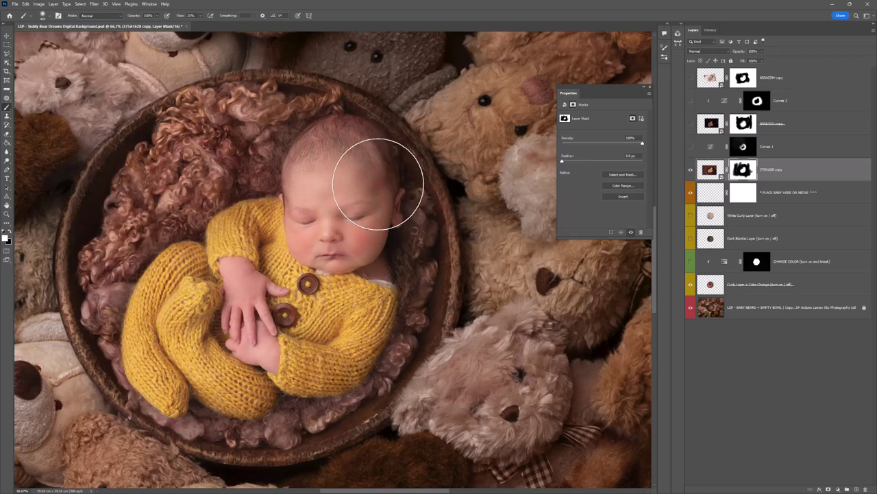
Paint in black with a small hard brush on the 375A1628 copy layer's mask along the lower edge of the sleeve
{"action": "right_click", "coordinate": [346, 158]}
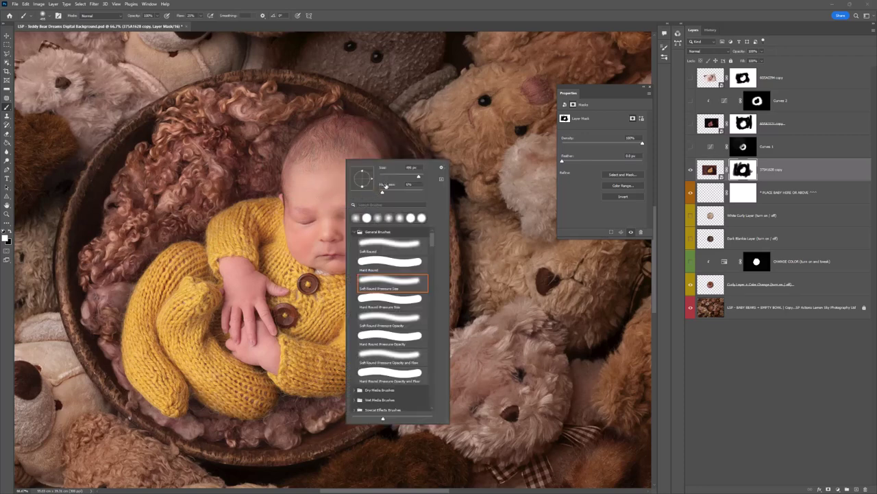
{"action": "left_click", "coordinate": [391, 145]}
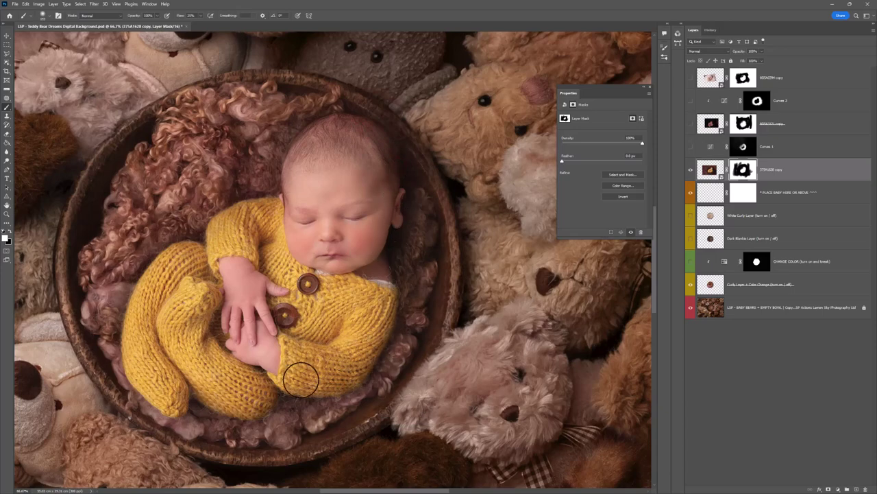
{"action": "key", "text": "ctrl+space"}
{"action": "mouse_move", "coordinate": [307, 391]}
{"action": "left_mouse_down"}
{"action": "mouse_move", "coordinate": [319, 404]}
{"action": "mouse_move", "coordinate": [336, 354]}
{"action": "left_mouse_up"}
{"action": "key", "text": "b"}
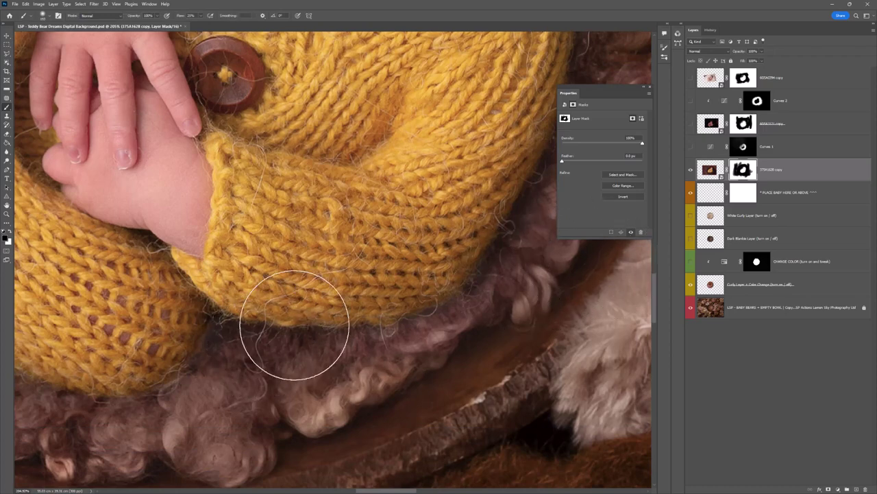
{"action": "right_click", "coordinate": [288, 328]}
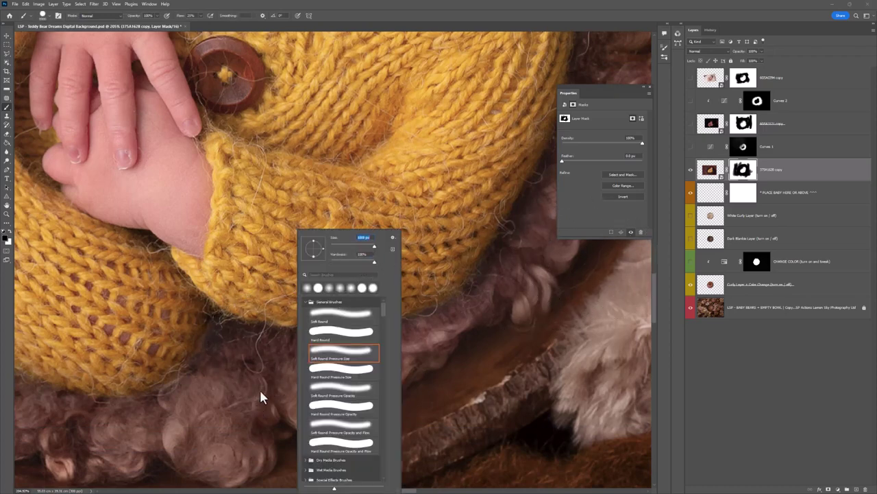
{"action": "mouse_move", "coordinate": [251, 357]}
{"action": "left_mouse_down"}
{"action": "mouse_move", "coordinate": [292, 349]}
{"action": "mouse_move", "coordinate": [267, 343]}
{"action": "mouse_move", "coordinate": [326, 346]}
{"action": "mouse_move", "coordinate": [276, 341]}
{"action": "left_mouse_up"}
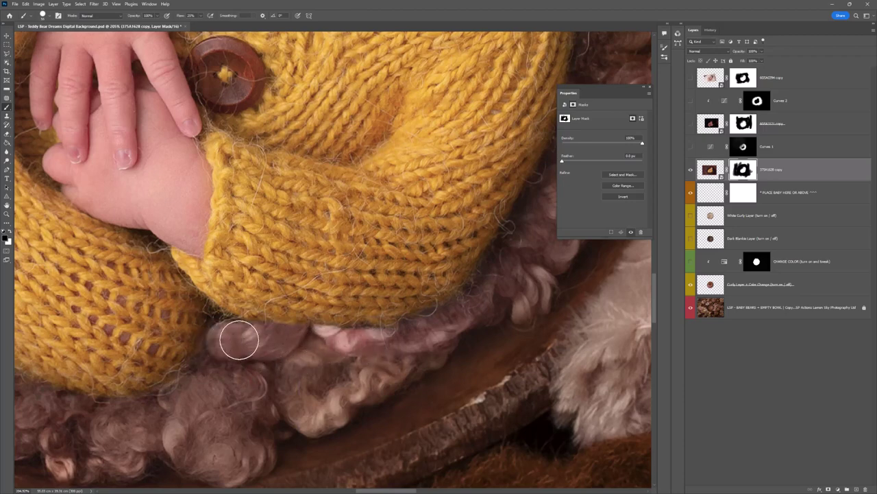
{"action": "mouse_move", "coordinate": [235, 338]}
{"action": "left_mouse_down"}
{"action": "mouse_move", "coordinate": [191, 392]}
{"action": "mouse_move", "coordinate": [455, 359]}
{"action": "mouse_move", "coordinate": [402, 341]}
{"action": "mouse_move", "coordinate": [390, 318]}
{"action": "left_mouse_up"}
Switch back to a larger soft brush in white and restore the original shadow beneath the sleeve
{"action": "left_click", "coordinate": [329, 285], "text": "alt"}
{"action": "right_click", "coordinate": [334, 275]}
{"action": "left_click_drag", "start_coordinate": [375, 264], "coordinate": [368, 263]}
{"action": "left_click", "coordinate": [402, 247]}
{"action": "key", "text": "Return"}
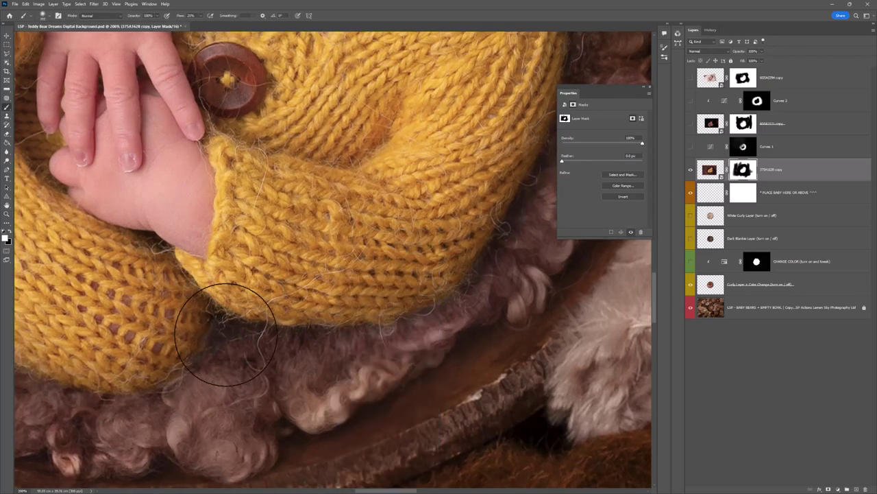
Blend the shadow beside the baby's ear into the blanket by brushing the mask with the soft brush
{"action": "key", "text": "space"}
{"action": "left_click_drag", "start_coordinate": [471, 190], "coordinate": [327, 415]}
{"action": "left_click_drag", "start_coordinate": [372, 196], "coordinate": [386, 412]}
{"action": "left_click_drag", "start_coordinate": [417, 165], "coordinate": [427, 309]}
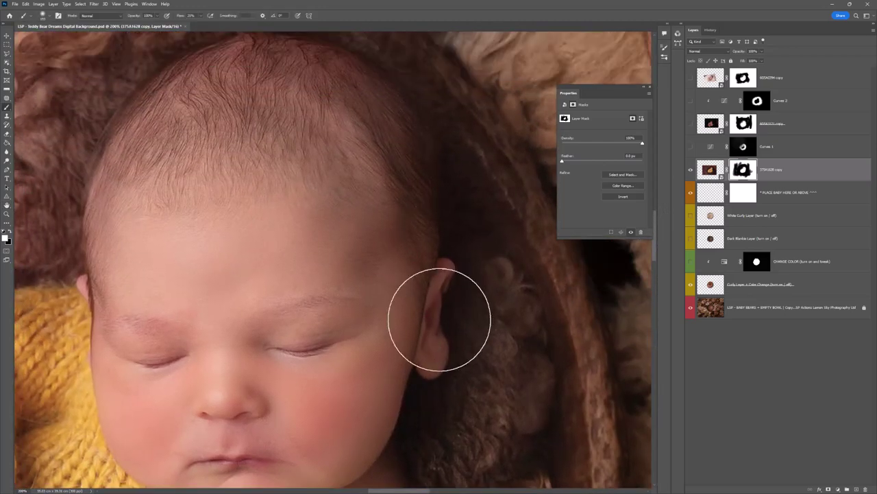
{"action": "scroll", "coordinate": [511, 350], "scroll_direction": "down", "scroll_amount": 2}
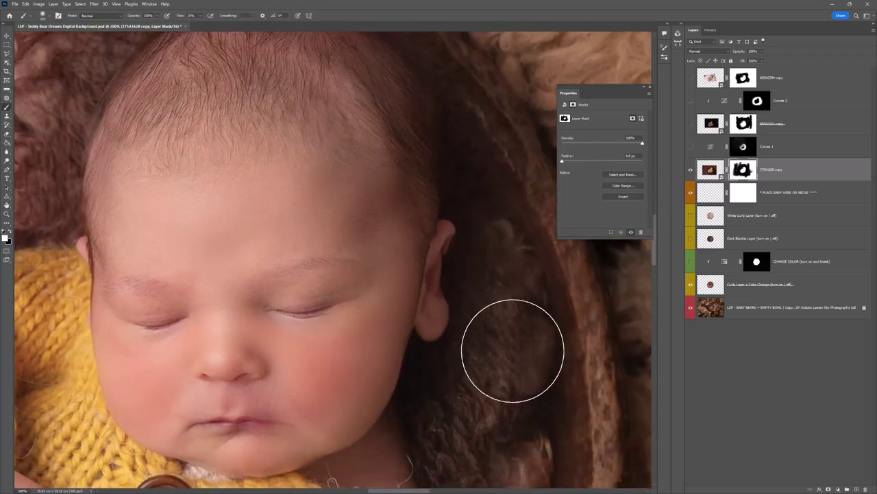
{"action": "mouse_move", "coordinate": [463, 390]}
{"action": "left_mouse_down"}
{"action": "mouse_move", "coordinate": [498, 338]}
{"action": "mouse_move", "coordinate": [502, 288]}
{"action": "mouse_move", "coordinate": [485, 409]}
{"action": "mouse_move", "coordinate": [471, 384]}
{"action": "mouse_move", "coordinate": [497, 362]}
{"action": "mouse_move", "coordinate": [470, 296]}
{"action": "left_mouse_up"}
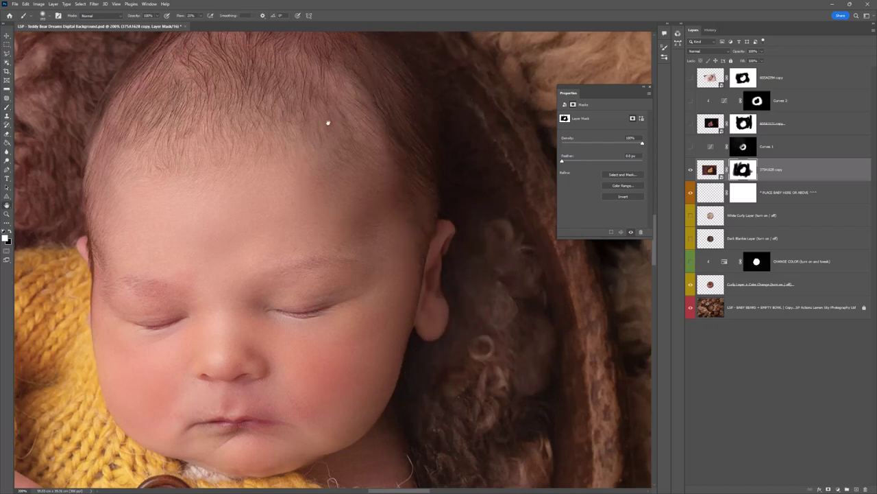
Touch up the mask along the far side of the baby's head, where the hair meets the blanket
{"action": "left_click_drag", "start_coordinate": [327, 122], "coordinate": [462, 323]}
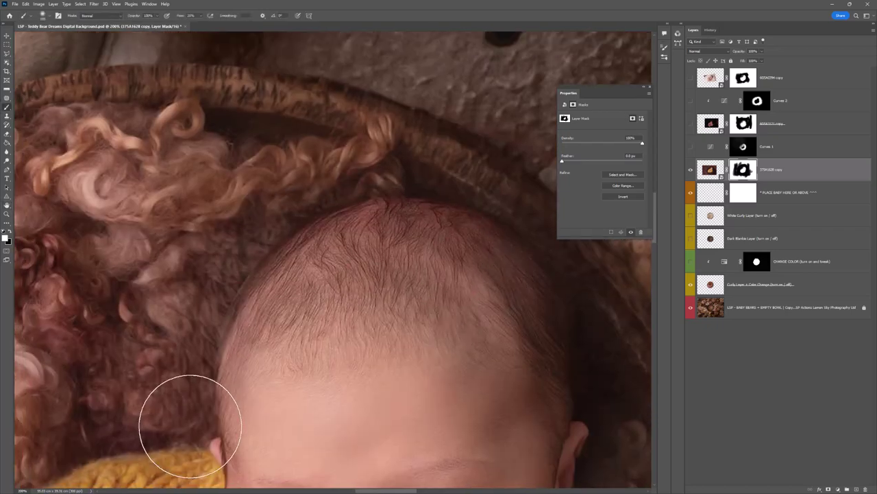
{"action": "mouse_move", "coordinate": [190, 421]}
{"action": "left_mouse_down"}
{"action": "mouse_move", "coordinate": [488, 288]}
{"action": "mouse_move", "coordinate": [482, 252]}
{"action": "mouse_move", "coordinate": [454, 252]}
{"action": "mouse_move", "coordinate": [498, 141]}
{"action": "mouse_move", "coordinate": [413, 294]}
{"action": "mouse_move", "coordinate": [266, 365]}
{"action": "left_mouse_up"}
{"action": "key", "text": "x"}
{"action": "left_click_drag", "start_coordinate": [259, 411], "coordinate": [384, 235]}
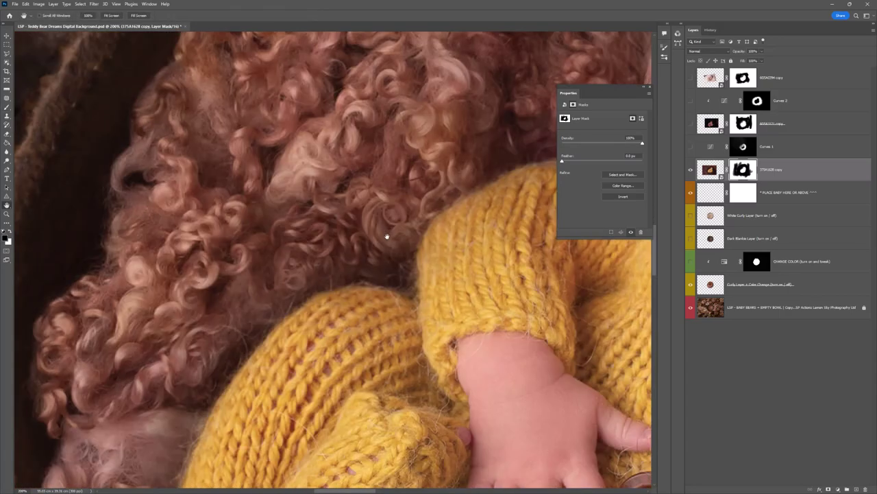
{"action": "left_click_drag", "start_coordinate": [277, 396], "coordinate": [307, 249]}
Zoom out to the whole bowl and switch the Curly Layer off and on to check the blend
{"action": "left_click", "coordinate": [308, 249], "text": "alt"}
{"action": "left_click", "coordinate": [308, 249], "text": "alt"}
{"action": "left_click", "coordinate": [308, 249], "text": "alt"}
{"action": "left_click", "coordinate": [308, 249], "text": "alt"}
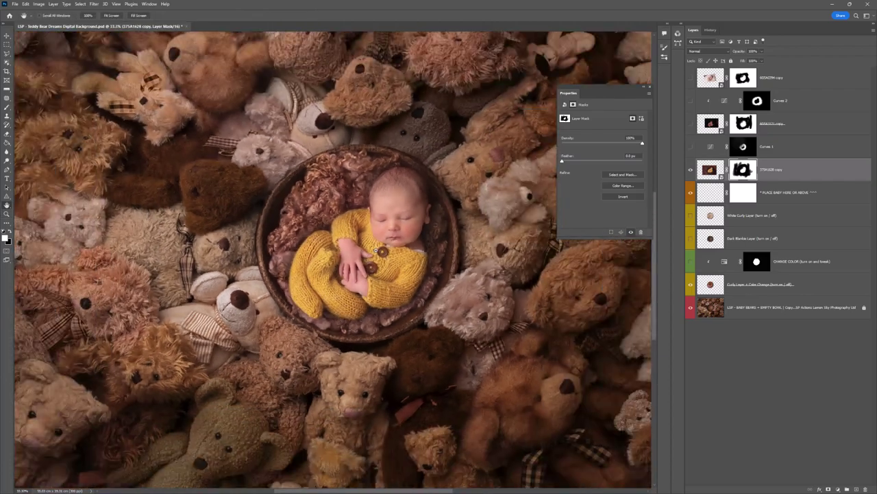
{"action": "key", "text": "h"}
{"action": "left_click_drag", "start_coordinate": [375, 250], "coordinate": [341, 264]}
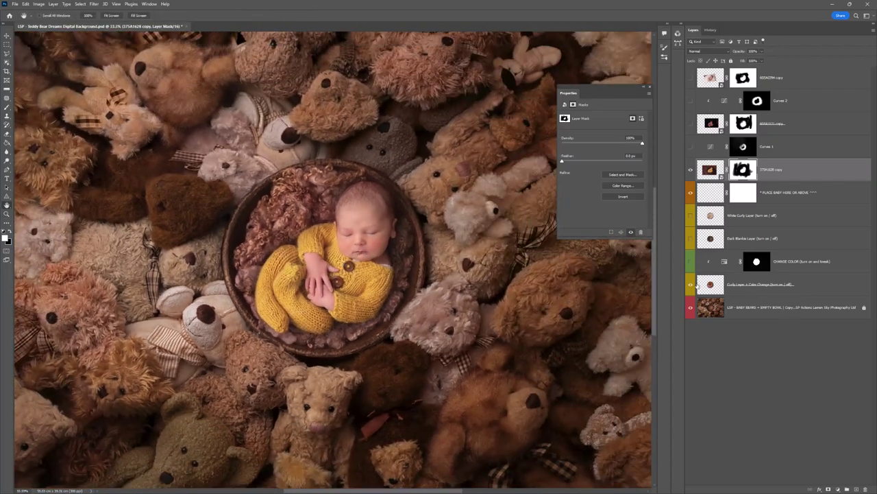
{"action": "left_click", "coordinate": [691, 286]}
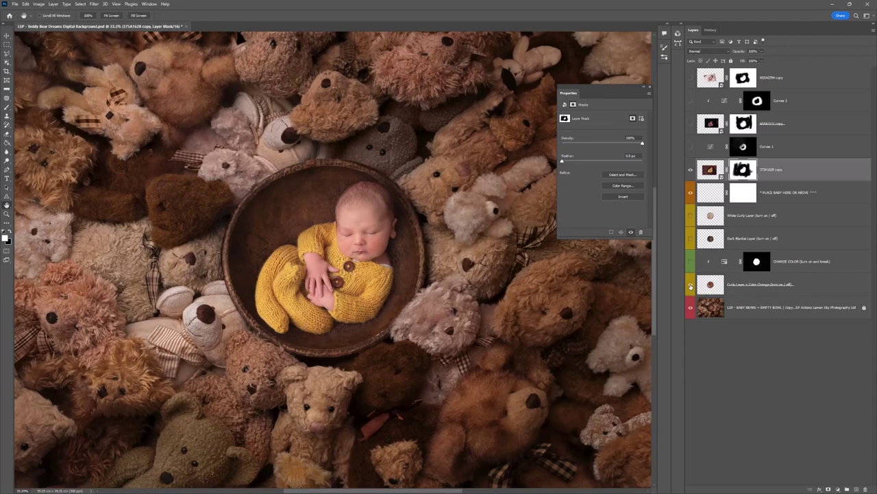
{"action": "left_click", "coordinate": [691, 286]}
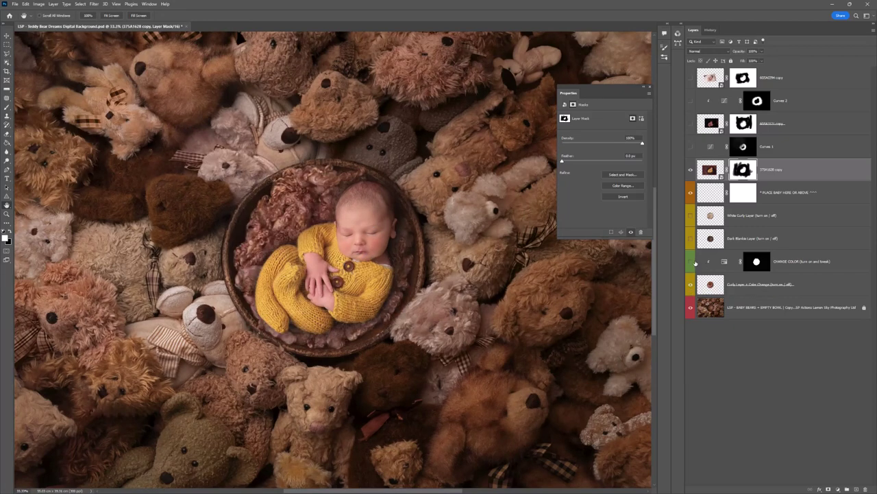
Turn on the CHANGE COLOR adjustment and shift its hue and saturation to give the curly blanket a muted brown tone
{"action": "left_click", "coordinate": [724, 261]}
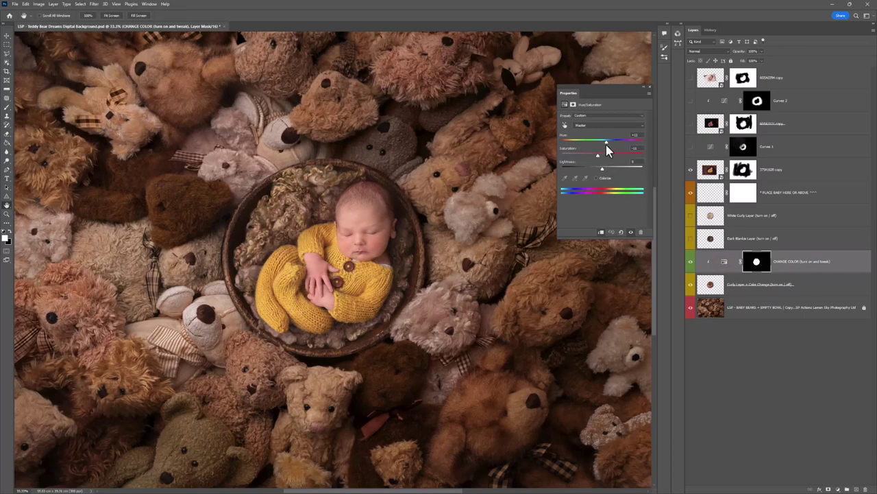
{"action": "mouse_move", "coordinate": [598, 156]}
{"action": "left_mouse_down"}
{"action": "mouse_move", "coordinate": [586, 156]}
{"action": "mouse_move", "coordinate": [616, 141]}
{"action": "mouse_move", "coordinate": [637, 146]}
{"action": "mouse_move", "coordinate": [610, 154]}
{"action": "mouse_move", "coordinate": [570, 142]}
{"action": "mouse_move", "coordinate": [590, 156]}
{"action": "mouse_move", "coordinate": [568, 144]}
{"action": "mouse_move", "coordinate": [600, 158]}
{"action": "mouse_move", "coordinate": [592, 157]}
{"action": "mouse_move", "coordinate": [566, 143]}
{"action": "mouse_move", "coordinate": [595, 157]}
{"action": "left_mouse_up"}
{"action": "left_click", "coordinate": [596, 177]}
Paint the CHANGE COLOR mask in white with a very large soft brush to spread the colour change beyond the bowl
{"action": "left_click", "coordinate": [758, 262]}
{"action": "key", "text": "b"}
{"action": "right_click", "coordinate": [323, 186]}
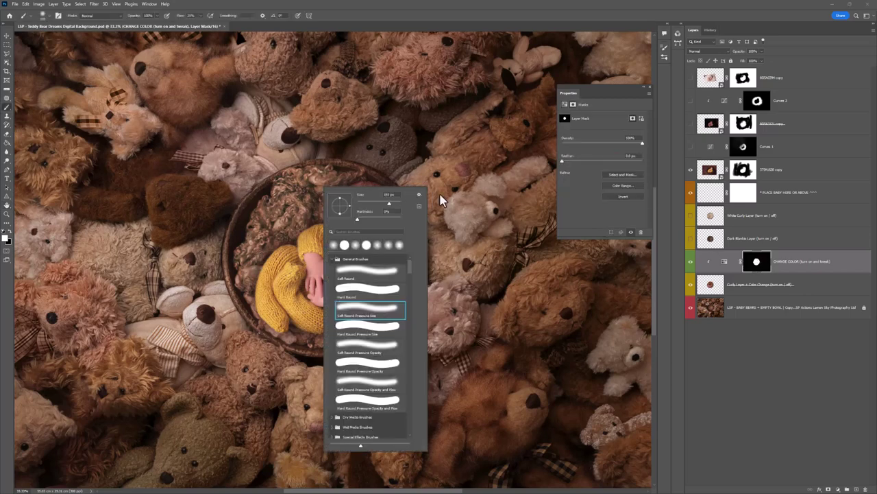
{"action": "left_click", "coordinate": [399, 203]}
{"action": "left_click", "coordinate": [298, 127]}
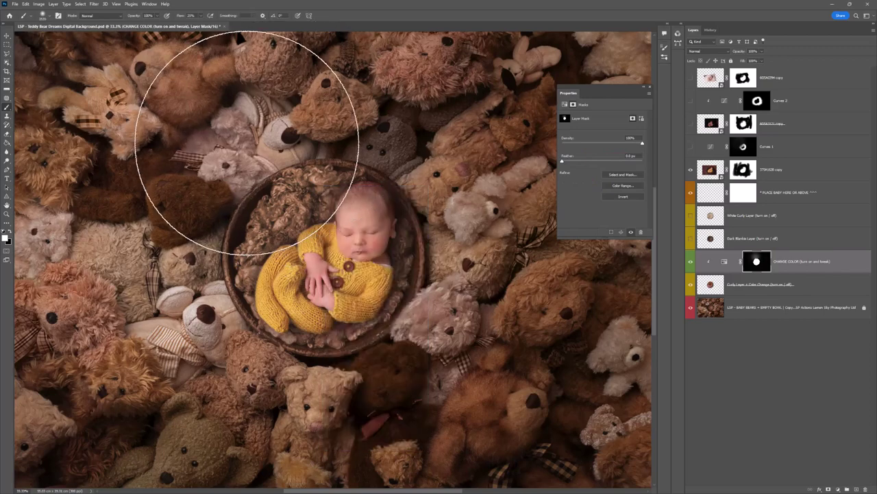
{"action": "key", "text": "x"}
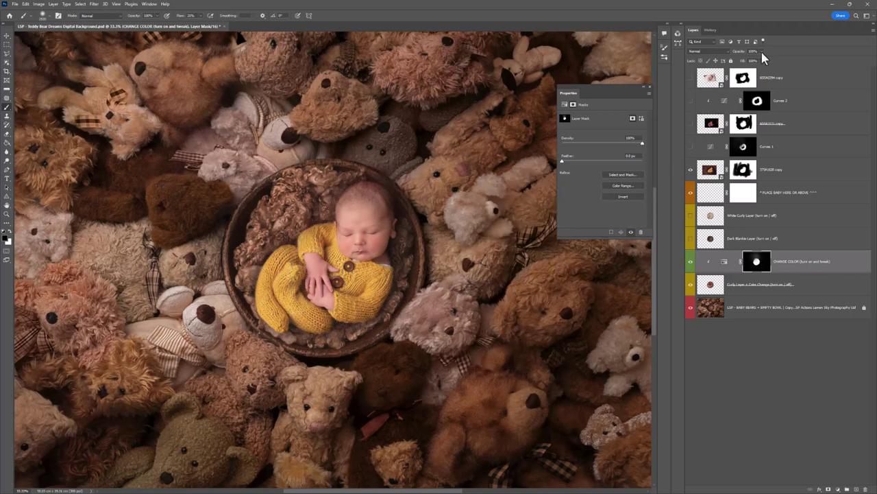
{"action": "mouse_move", "coordinate": [761, 60]}
{"action": "left_mouse_down"}
{"action": "mouse_move", "coordinate": [732, 61]}
{"action": "mouse_move", "coordinate": [753, 62]}
{"action": "left_mouse_up"}
Reselect the 375A1628 copy layer's mask and reduce the brush size
{"action": "left_click", "coordinate": [779, 122]}
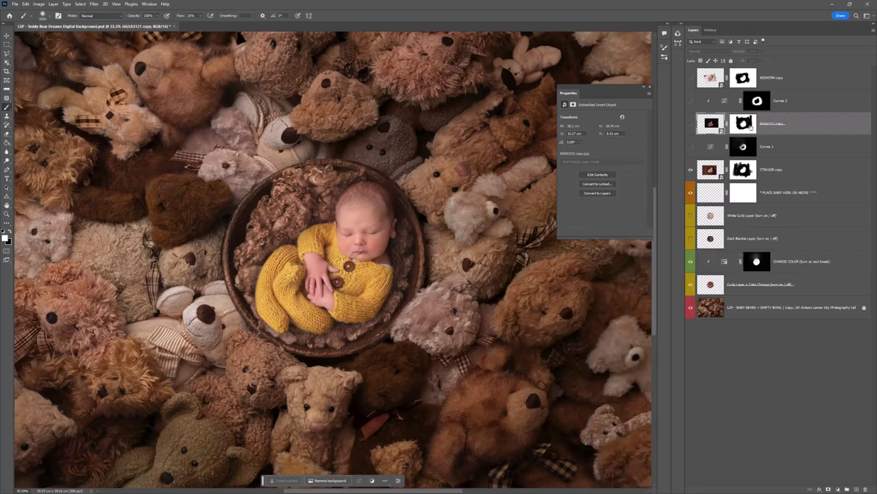
{"action": "left_click", "coordinate": [752, 167]}
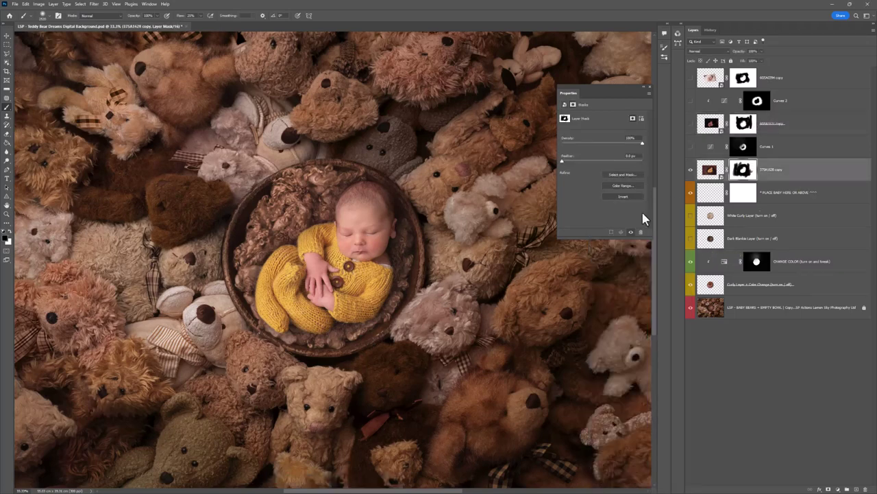
{"action": "key", "text": "bracketleft"}
{"action": "key", "text": "bracketleft"}
{"action": "key", "text": "bracketleft"}
{"action": "key", "text": "bracketleft"}
{"action": "key", "text": "bracketleft"}
{"action": "key", "text": "bracketleft"}
{"action": "key", "text": "bracketleft"}
{"action": "key", "text": "bracketleft"}
Select the 375A1628 copy layer itself and zoom out to review the entire composite
{"action": "left_click", "coordinate": [770, 170]}
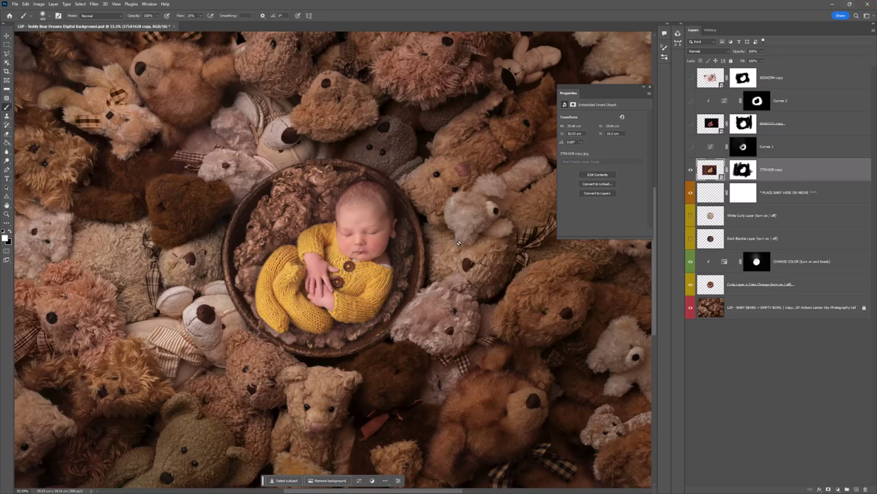
{"action": "left_click", "coordinate": [444, 211]}
{"action": "left_click", "coordinate": [485, 182]}
{"action": "key", "text": "z"}
{"action": "left_click", "coordinate": [207, 17]}
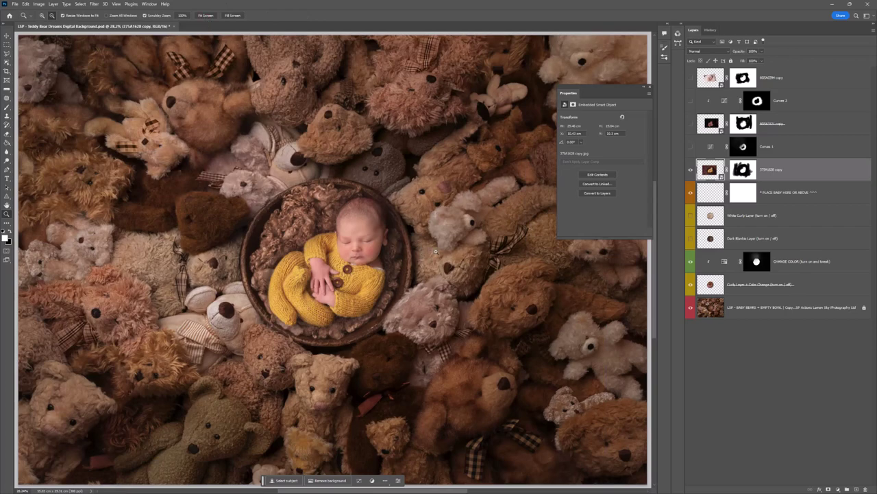